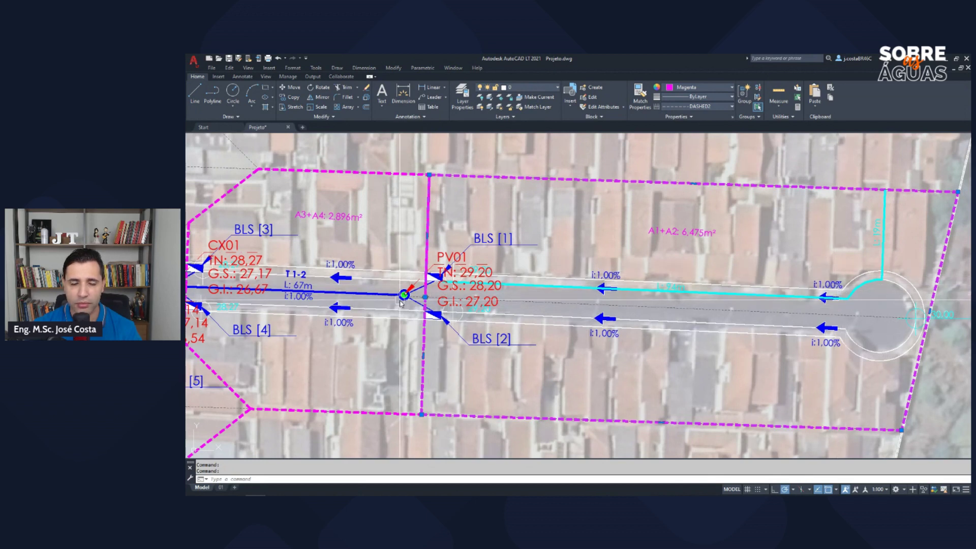
- Switch to the Excel drainage workbook and enlarge the Dados de entrada block on the Macro sheet
{"action": "key", "text": "Escape"}
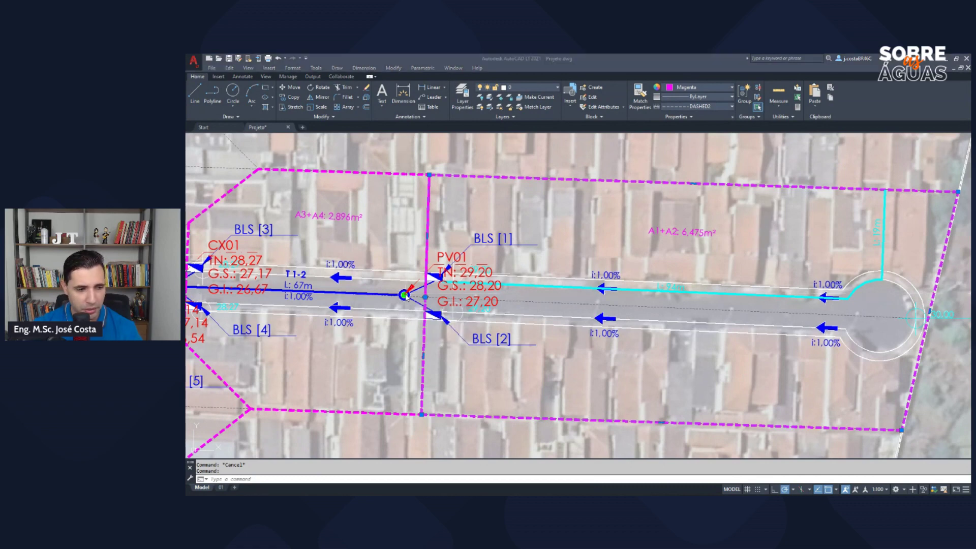
{"action": "key", "text": "alt+Tab"}
{"action": "left_click", "coordinate": [623, 275]}
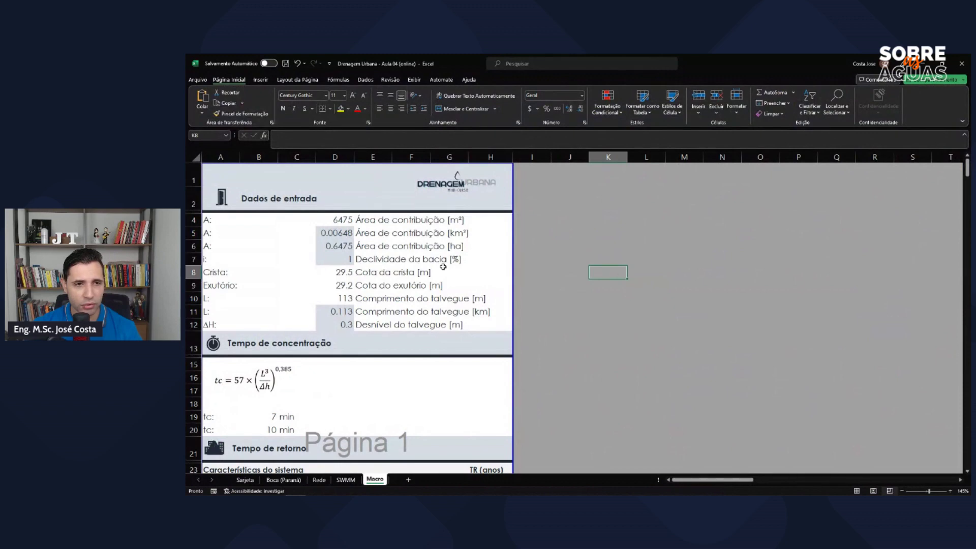
{"action": "scroll", "coordinate": [443, 267], "scroll_direction": "up", "scroll_amount": 5, "text": "ctrl"}
{"action": "mouse_move", "coordinate": [706, 491]}
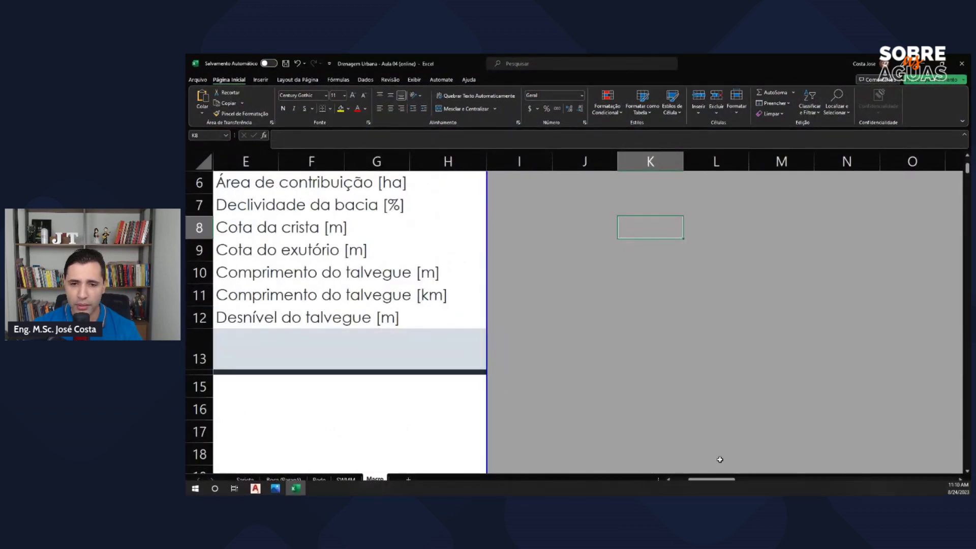
{"action": "left_click_drag", "start_coordinate": [717, 481], "coordinate": [700, 480]}
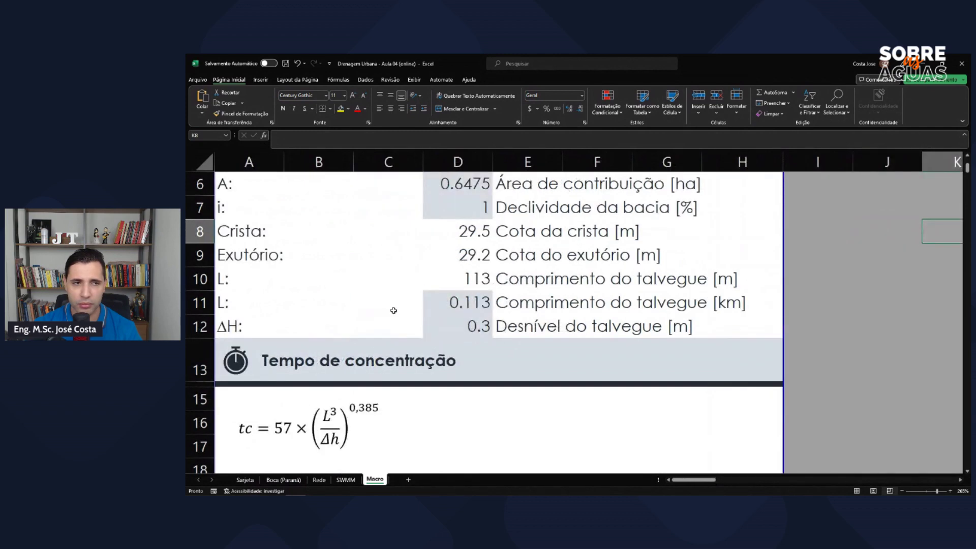
{"action": "scroll", "coordinate": [394, 310], "scroll_direction": "up", "scroll_amount": 2}
{"action": "scroll", "coordinate": [393, 311], "scroll_direction": "down", "scroll_amount": 1}
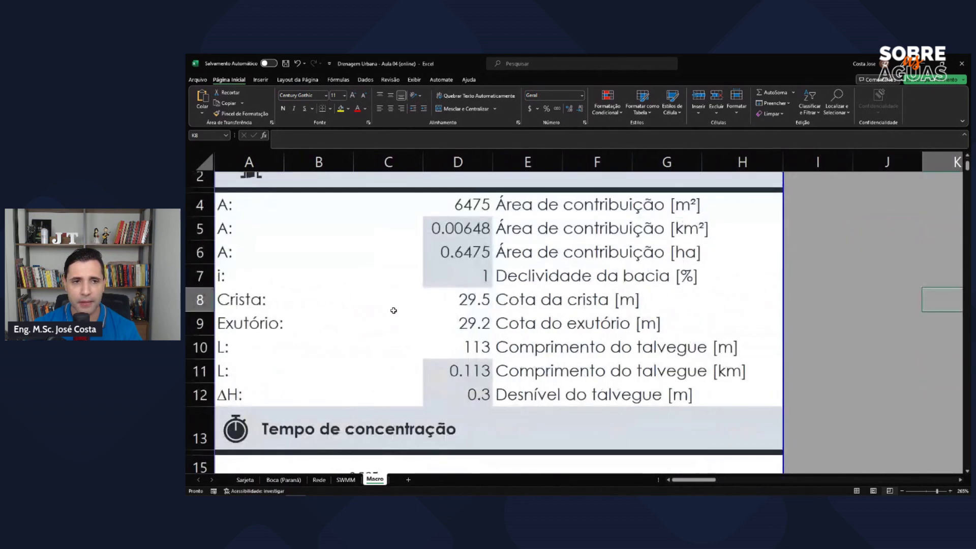
- Review the contribution area in m², km² and ha and the basin slope, comparing the area with the A1+A2 basin in the AutoCAD drawing
{"action": "left_click", "coordinate": [460, 208]}
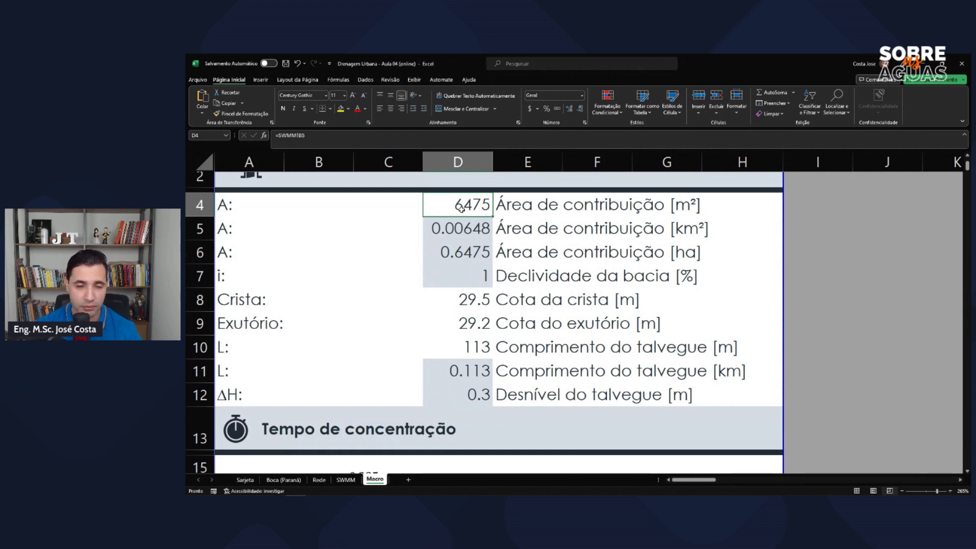
{"action": "left_click_drag", "start_coordinate": [239, 202], "coordinate": [651, 213]}
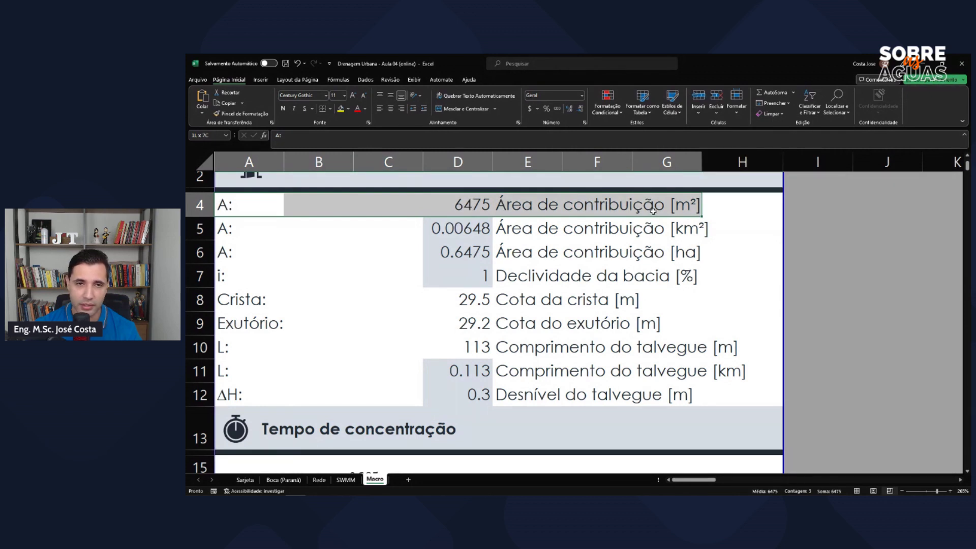
{"action": "left_click", "coordinate": [458, 204]}
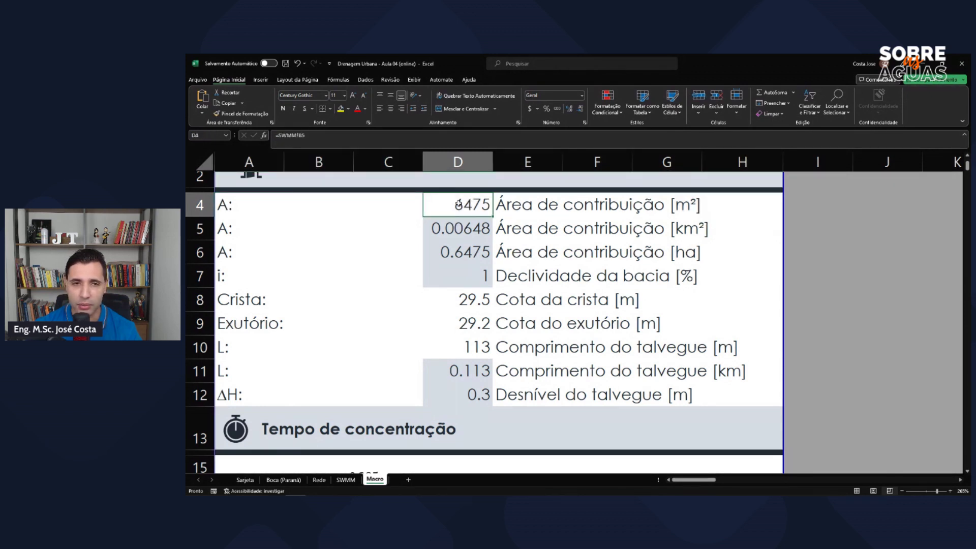
{"action": "left_click", "coordinate": [467, 227]}
{"action": "left_click", "coordinate": [470, 250]}
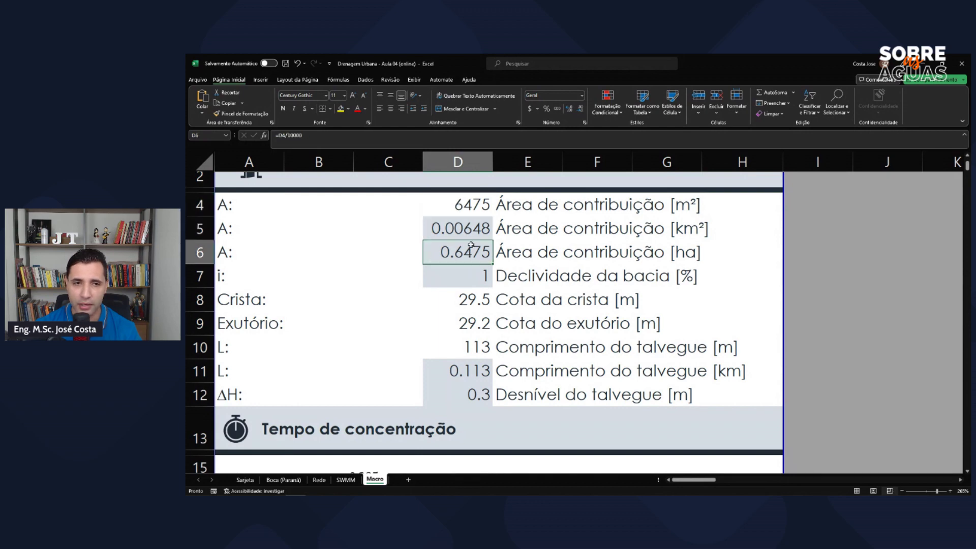
{"action": "left_click", "coordinate": [477, 205]}
{"action": "key", "text": "alt+Tab"}
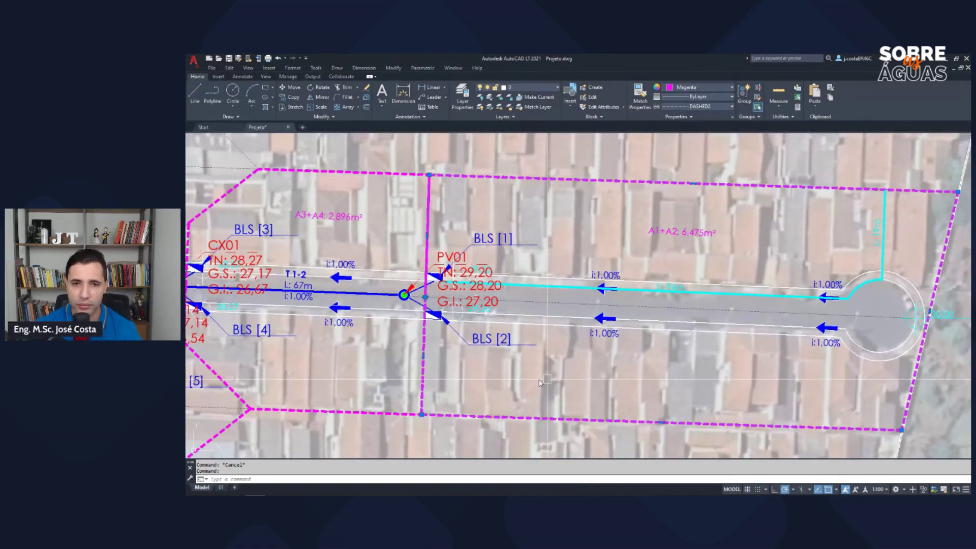
{"action": "key", "text": "alt+Tab"}
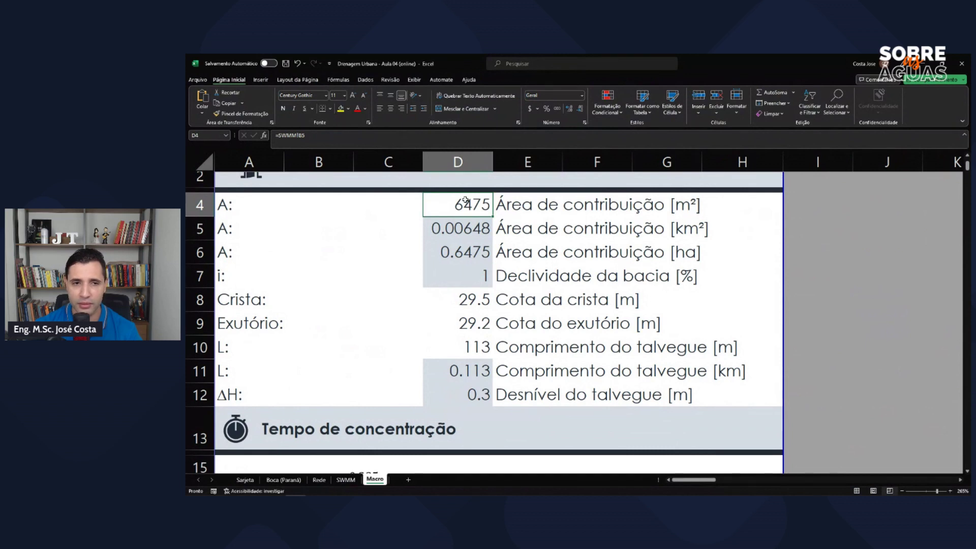
{"action": "left_click", "coordinate": [606, 213]}
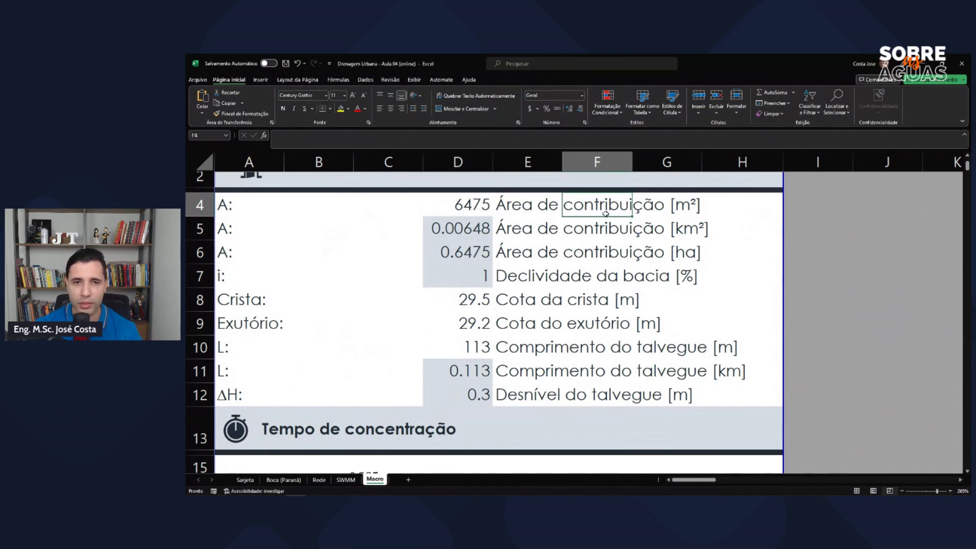
{"action": "left_click", "coordinate": [450, 229]}
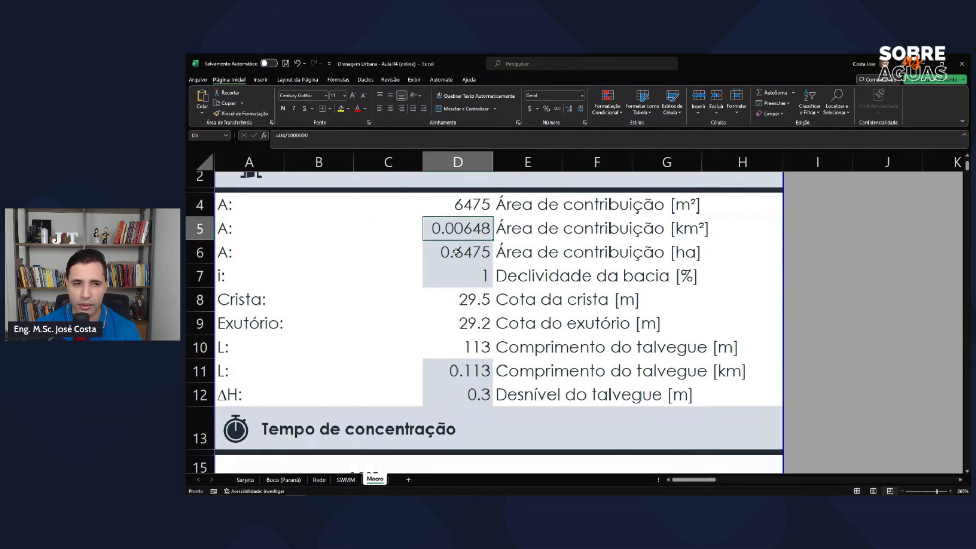
{"action": "left_click", "coordinate": [469, 251]}
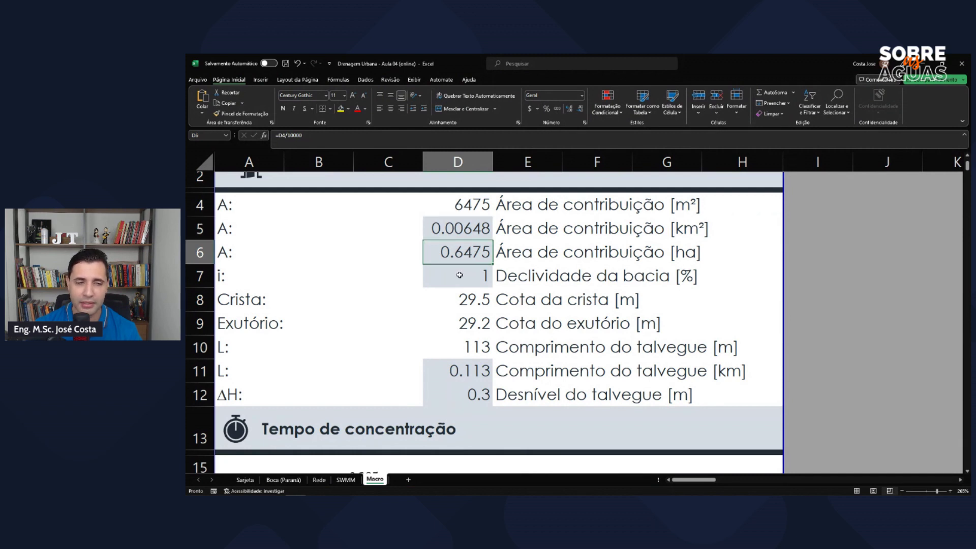
{"action": "left_click", "coordinate": [459, 275]}
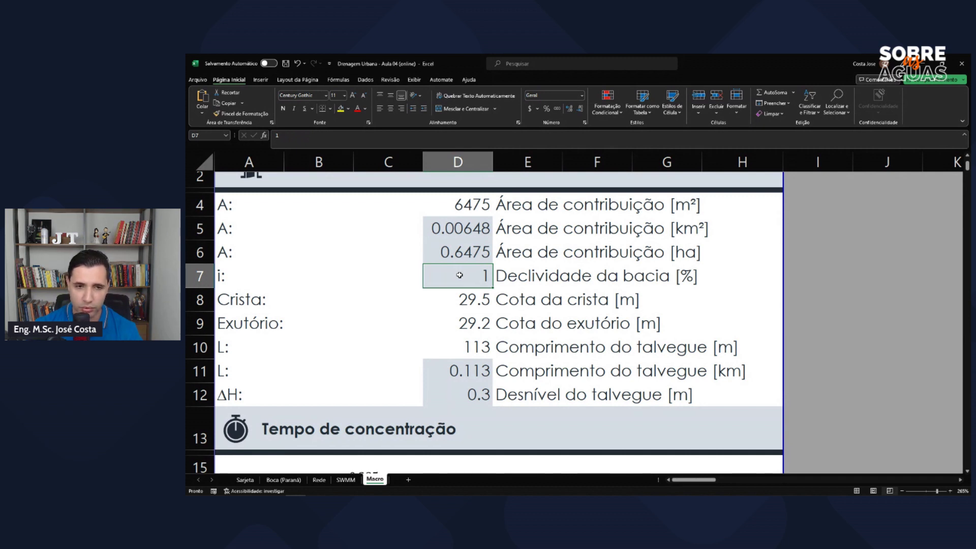
- Check the cul-de-sac elevation in the AutoCAD drawing and set the crest elevation (Cota da crista) in Excel cell D8 to 30
{"action": "left_click", "coordinate": [468, 301]}
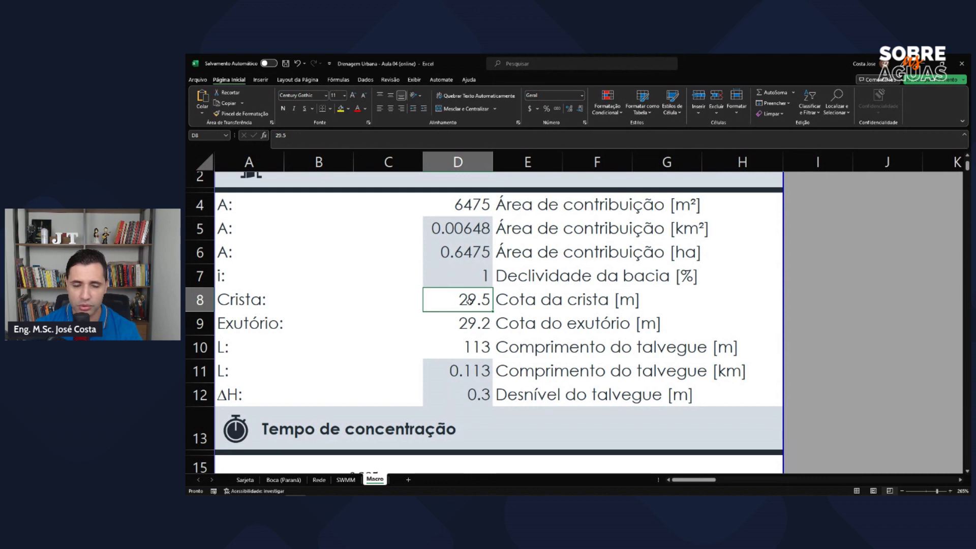
{"action": "left_click", "coordinate": [471, 320]}
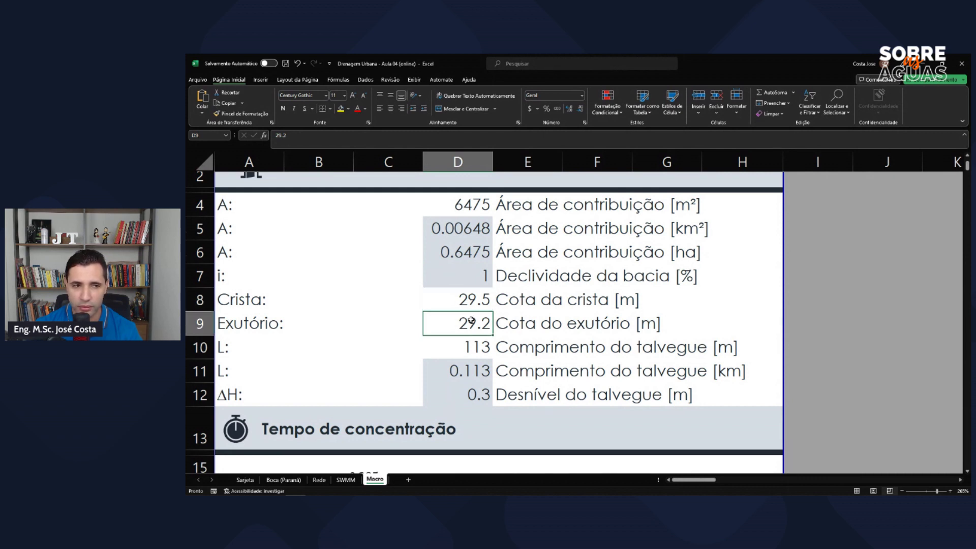
{"action": "left_click", "coordinate": [471, 299]}
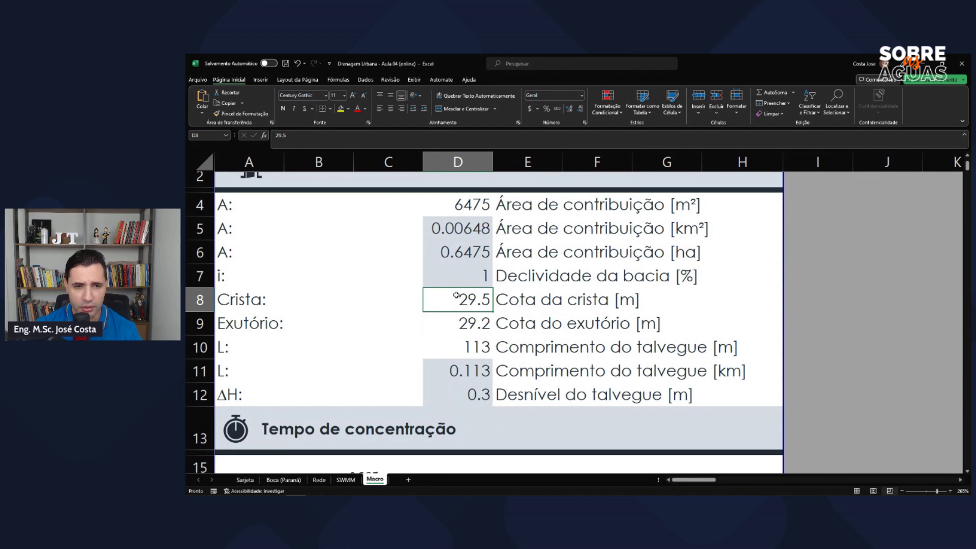
{"action": "key", "text": "alt+Tab"}
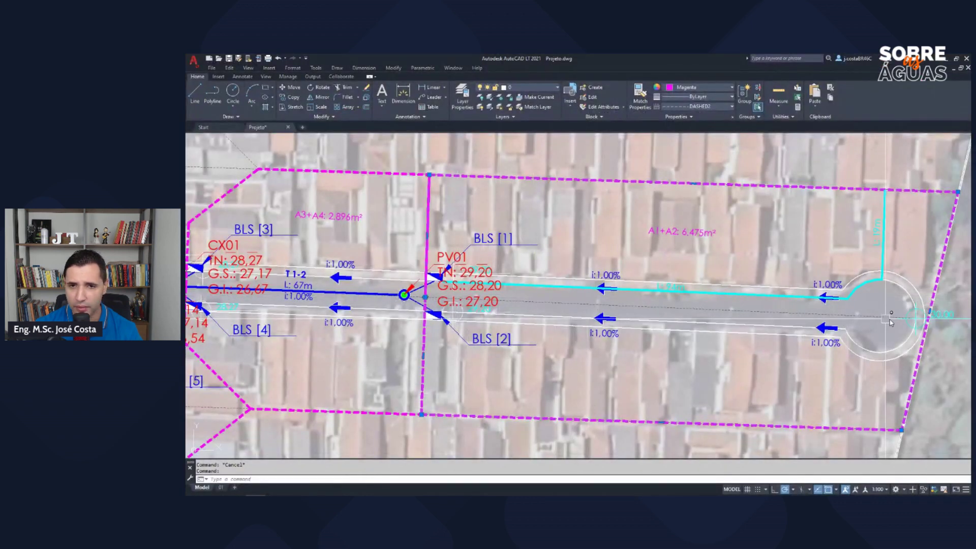
{"action": "key", "text": "alt+Tab"}
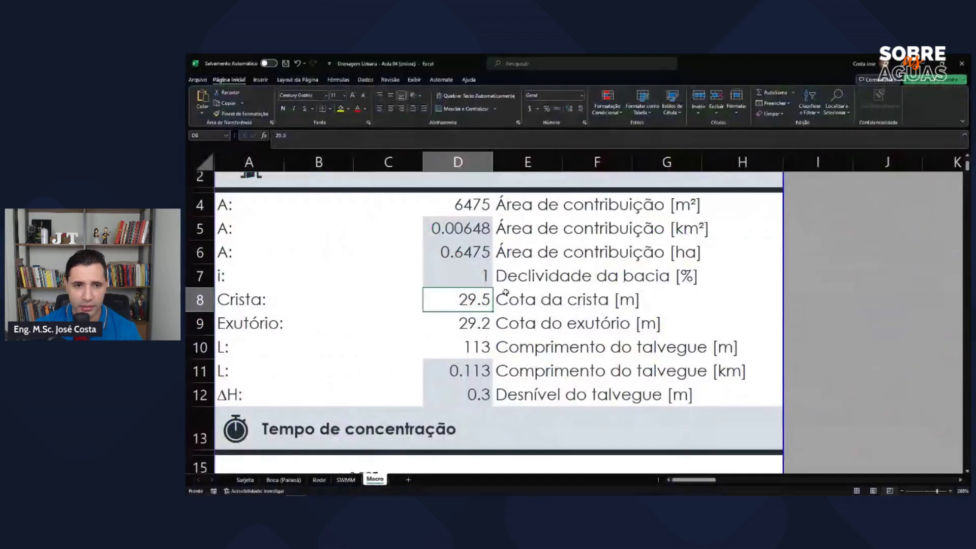
{"action": "type", "text": "30"}
{"action": "key", "text": "Return"}
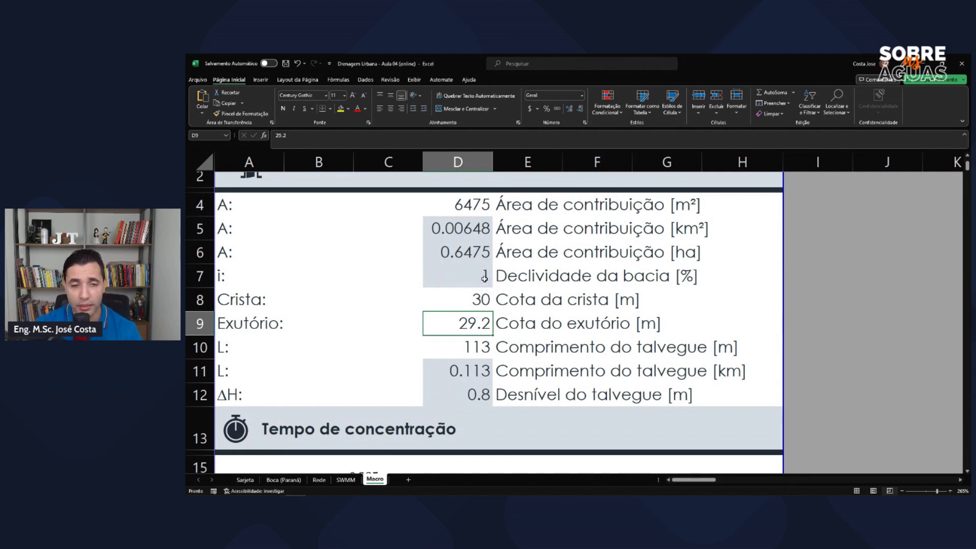
- Compare the crest and outlet elevations in the Excel sheet with those at the cul-de-sac and PV01 in the AutoCAD drawing
{"action": "left_click", "coordinate": [470, 300]}
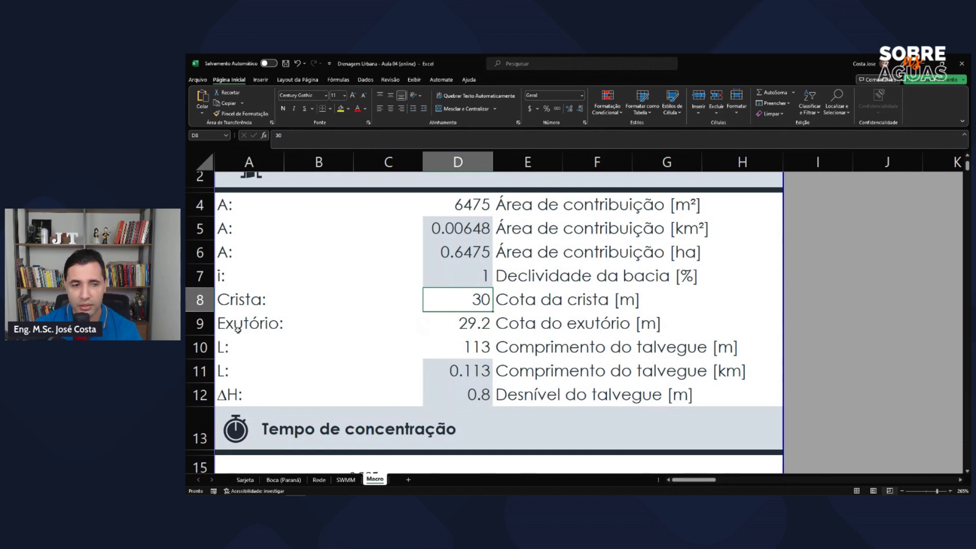
{"action": "left_click", "coordinate": [472, 321]}
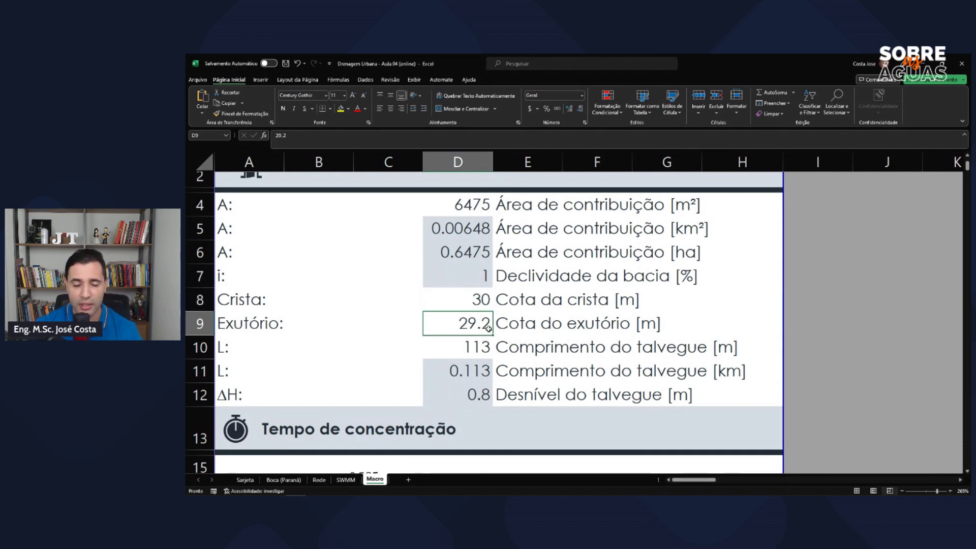
{"action": "key", "text": "alt+Tab"}
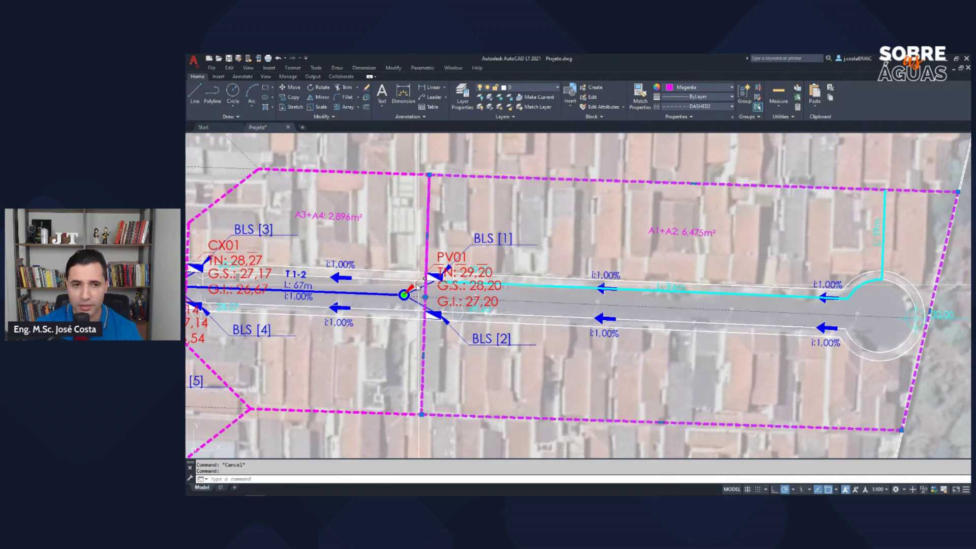
{"action": "scroll", "coordinate": [418, 285], "scroll_direction": "up", "scroll_amount": 6}
{"action": "key", "text": "Escape"}
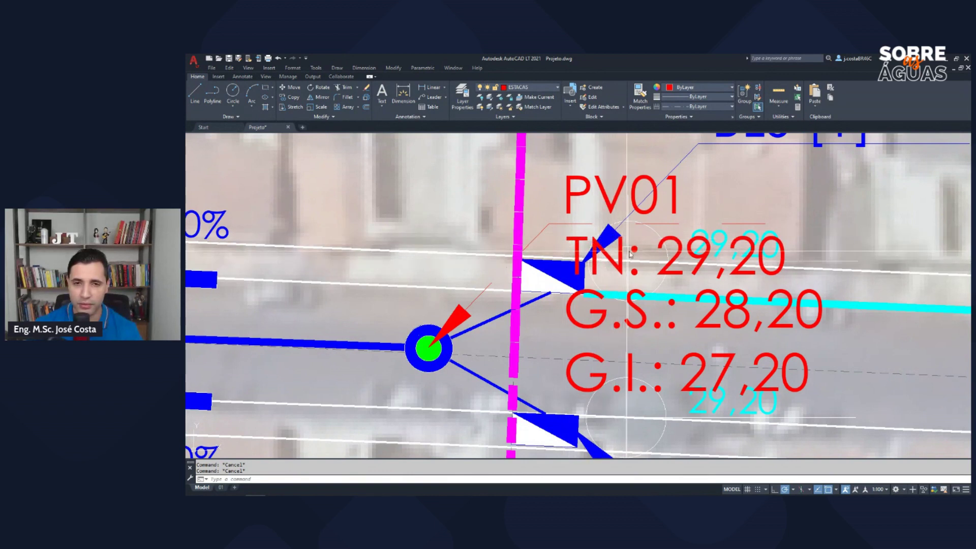
{"action": "scroll", "coordinate": [578, 278], "scroll_direction": "down", "scroll_amount": 3}
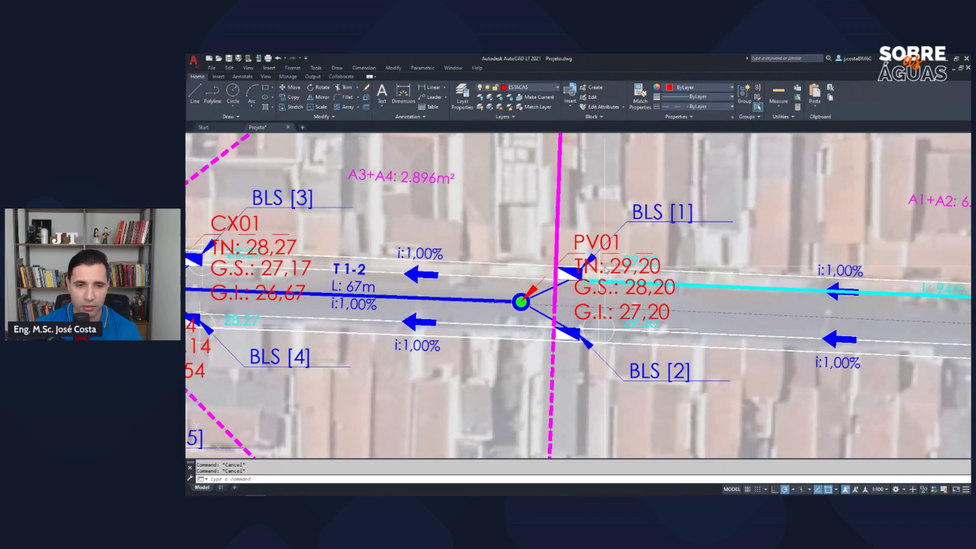
{"action": "scroll", "coordinate": [605, 266], "scroll_direction": "down", "scroll_amount": 5}
{"action": "scroll", "coordinate": [690, 303], "scroll_direction": "up", "scroll_amount": 4}
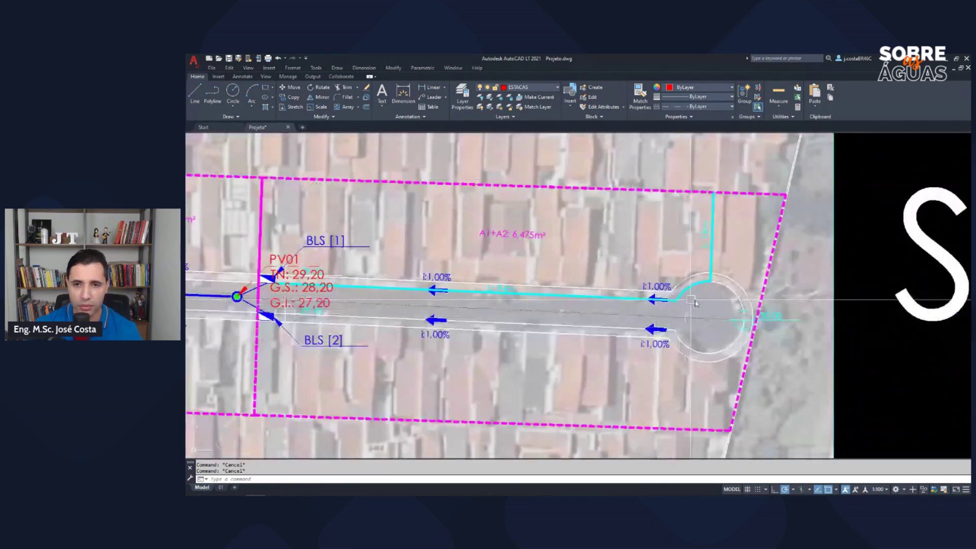
{"action": "scroll", "coordinate": [690, 303], "scroll_direction": "up", "scroll_amount": 3}
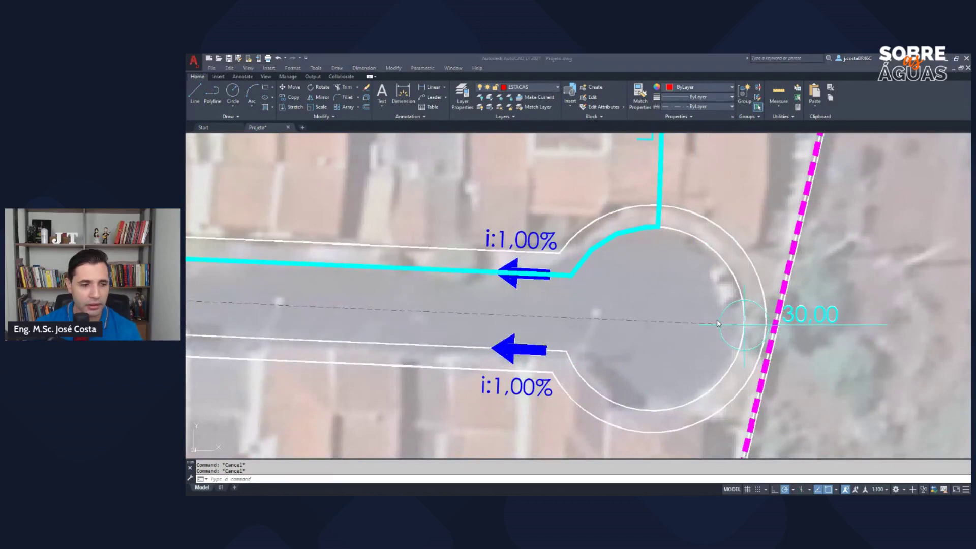
{"action": "key", "text": "alt+Tab"}
{"action": "left_click", "coordinate": [473, 303]}
{"action": "left_click", "coordinate": [470, 319]}
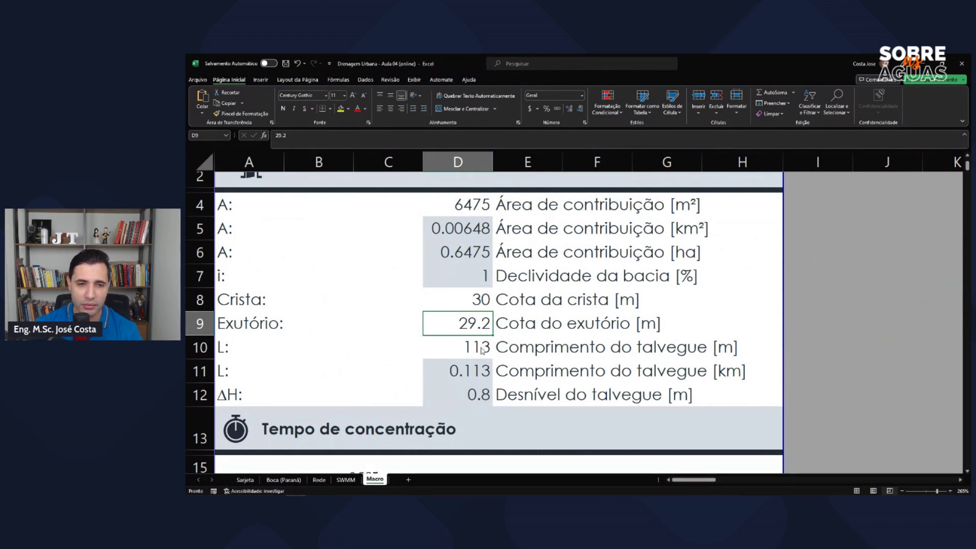
- Switch to the AutoCAD drawing and follow the cyan talweg line from the basin edge through the cul-de-sac to BLS [1]
{"action": "key", "text": "alt+Tab"}
{"action": "scroll", "coordinate": [755, 358], "scroll_direction": "down", "scroll_amount": 3}
{"action": "scroll", "coordinate": [755, 357], "scroll_direction": "down", "scroll_amount": 5}
{"action": "scroll", "coordinate": [813, 284], "scroll_direction": "up", "scroll_amount": 8}
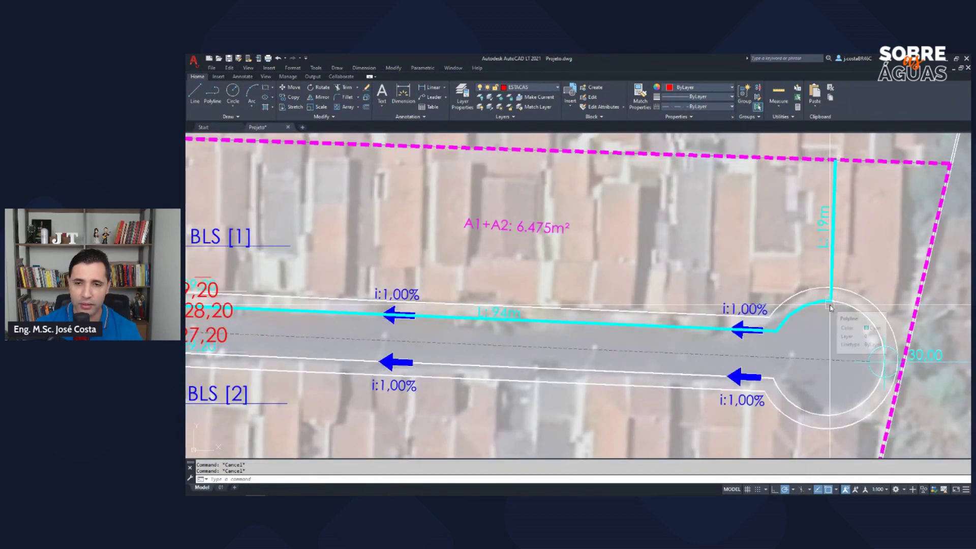
{"action": "left_click_drag", "start_coordinate": [440, 332], "coordinate": [671, 340]}
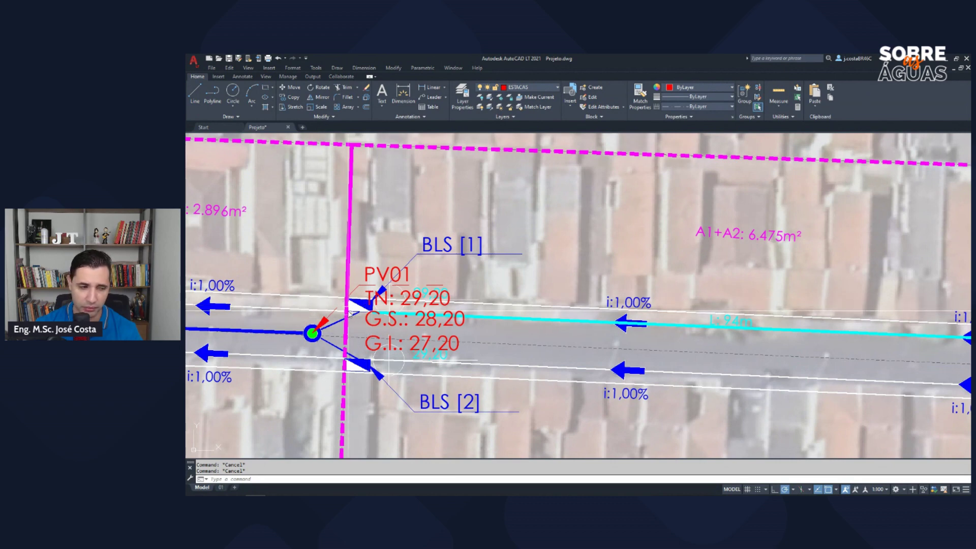
- Return to the Excel workbook and examine the talweg length in m and km, the talweg drop and the crest elevation
{"action": "key", "text": "alt+Tab"}
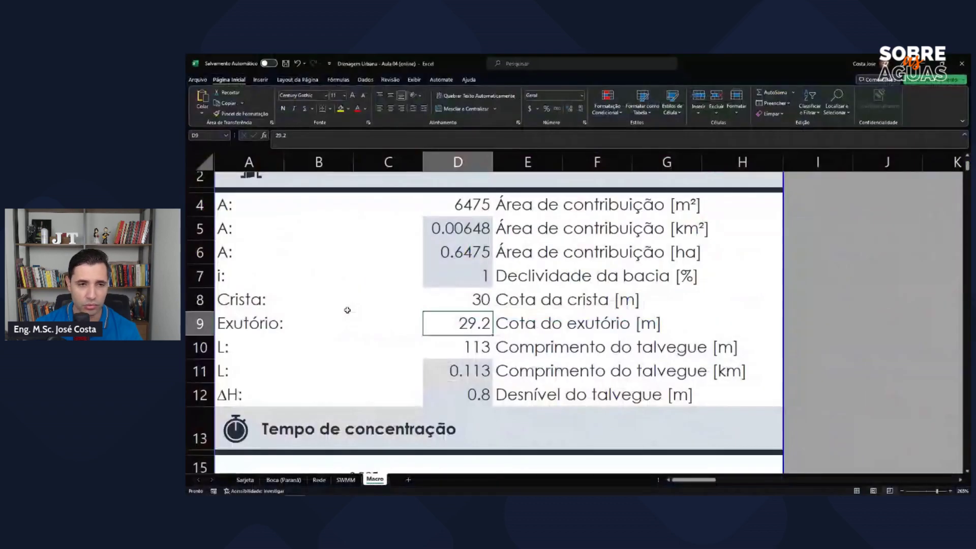
{"action": "left_click", "coordinate": [467, 347]}
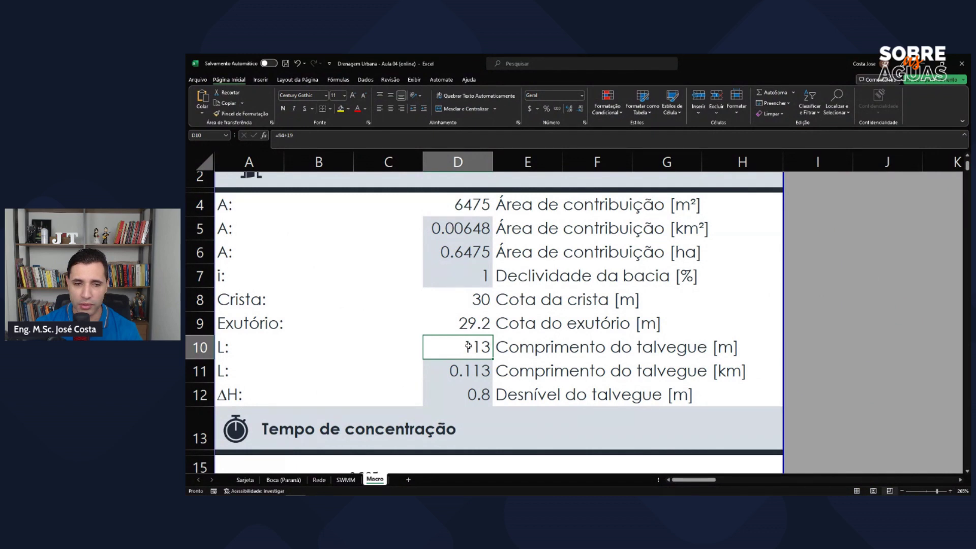
{"action": "left_click_drag", "start_coordinate": [467, 347], "coordinate": [748, 342]}
{"action": "left_click_drag", "start_coordinate": [465, 371], "coordinate": [744, 367]}
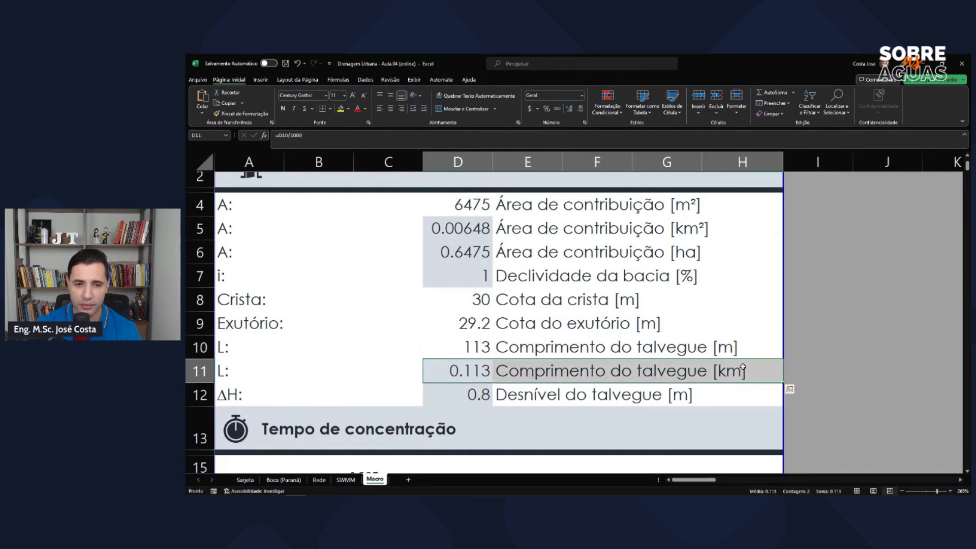
{"action": "left_click", "coordinate": [461, 392]}
{"action": "mouse_move", "coordinate": [469, 304]}
{"action": "left_mouse_down"}
{"action": "mouse_move", "coordinate": [467, 325]}
{"action": "mouse_move", "coordinate": [470, 304]}
{"action": "left_mouse_up"}
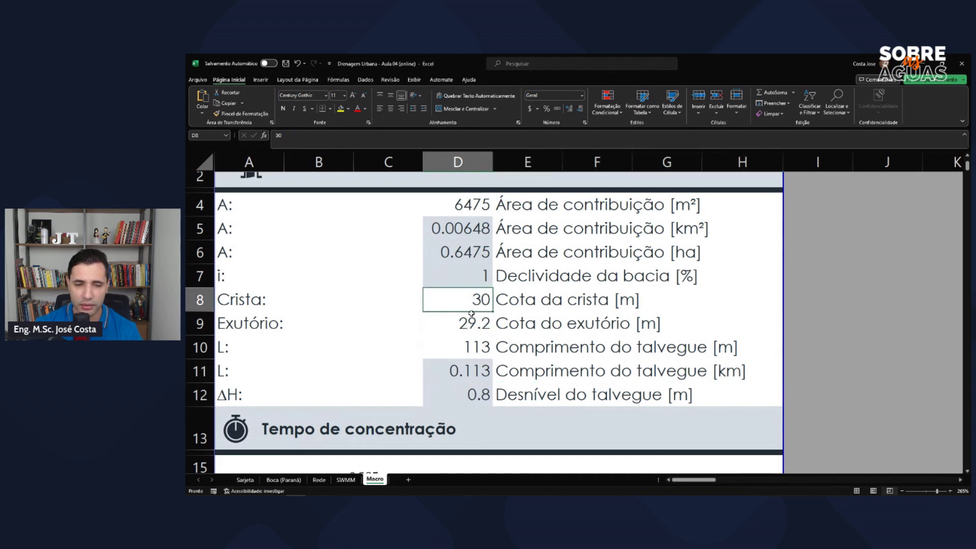
- Check the talweg drop formula in cell D12 against the reach from the cul-de-sac to PV01 in the AutoCAD drawing, and return to Excel
{"action": "left_click", "coordinate": [471, 395]}
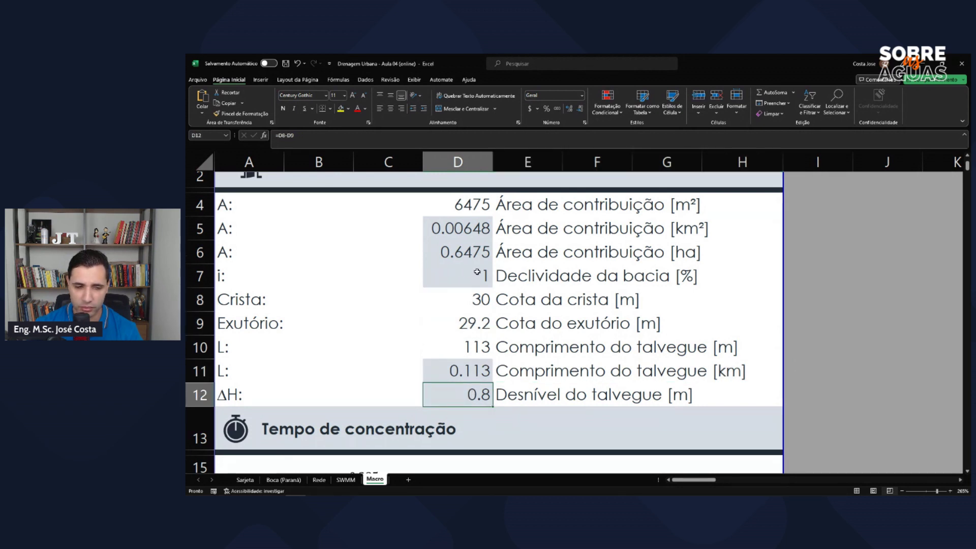
{"action": "key", "text": "alt+Tab"}
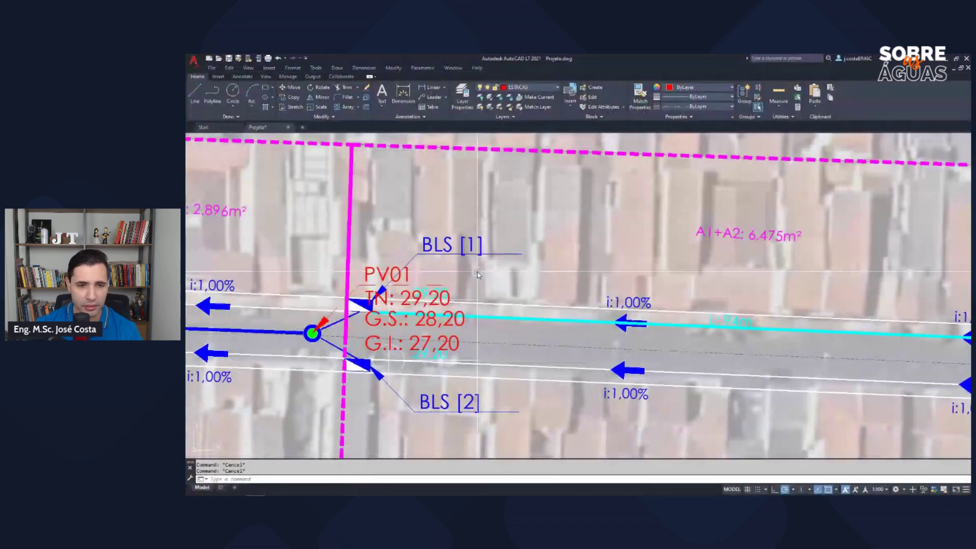
{"action": "scroll", "coordinate": [477, 271], "scroll_direction": "down", "scroll_amount": 3}
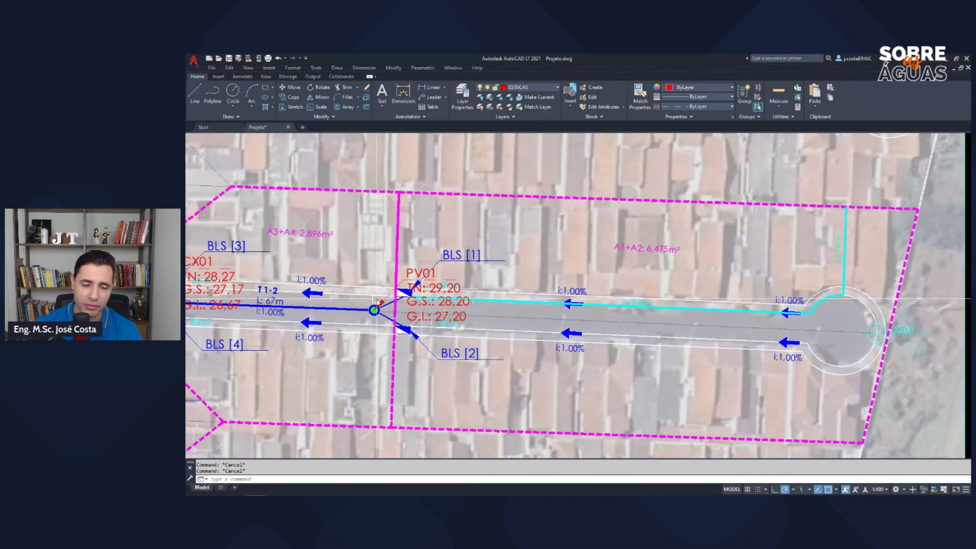
{"action": "mouse_move", "coordinate": [377, 302]}
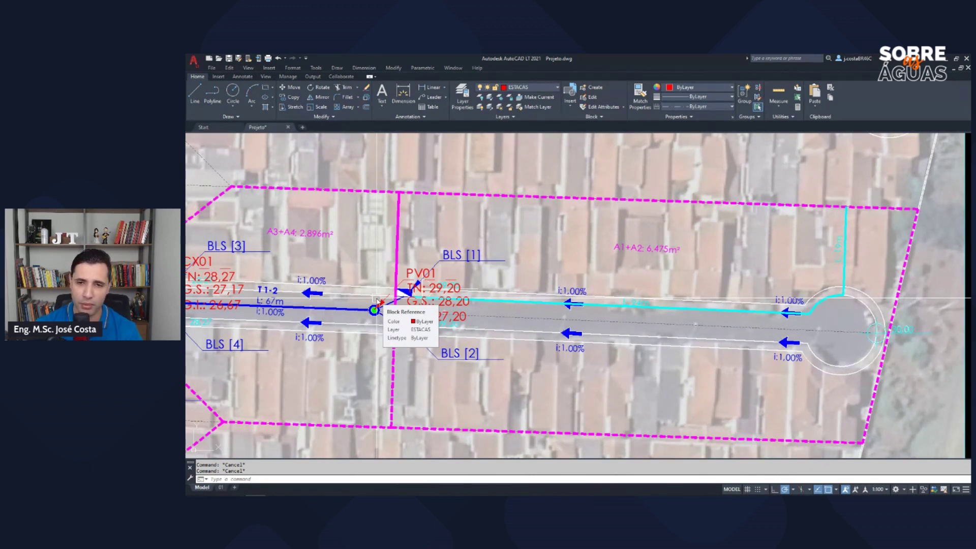
{"action": "key", "text": "alt+Tab"}
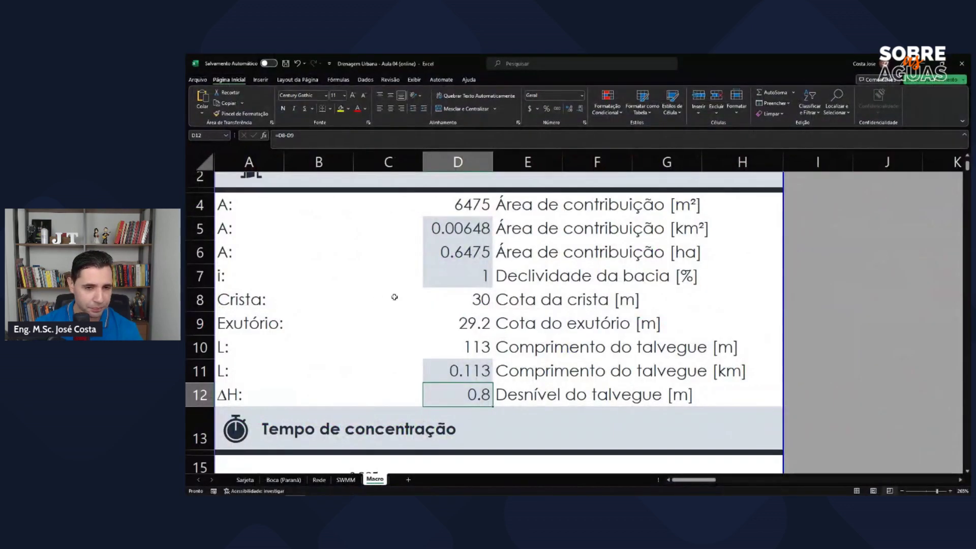
- Examine the time of concentration equation under Tempo de concentração and compare the two tc rows, 19 and 20
{"action": "scroll", "coordinate": [495, 296], "scroll_direction": "down", "scroll_amount": 3}
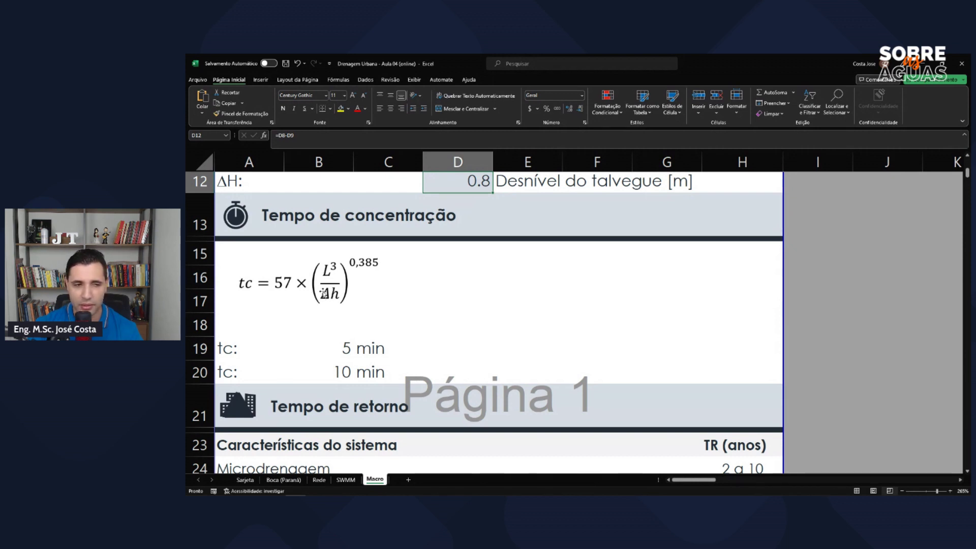
{"action": "left_click_drag", "start_coordinate": [238, 351], "coordinate": [375, 349]}
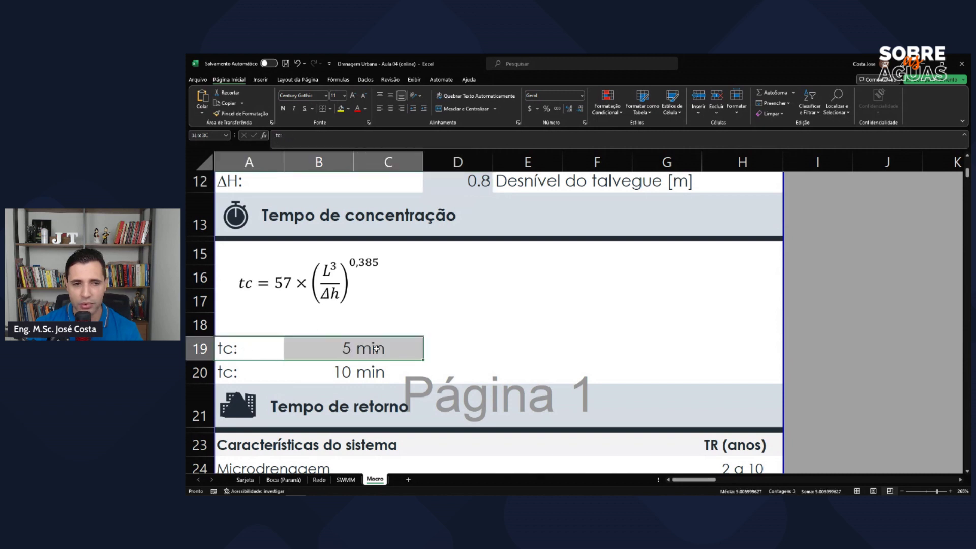
{"action": "left_click", "coordinate": [398, 311]}
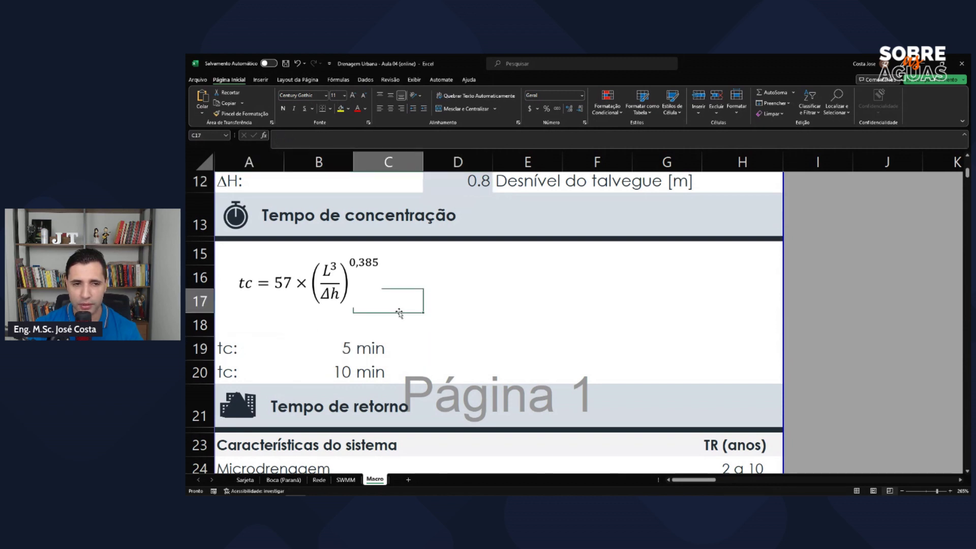
{"action": "left_click", "coordinate": [448, 321]}
{"action": "left_click_drag", "start_coordinate": [233, 349], "coordinate": [374, 346]}
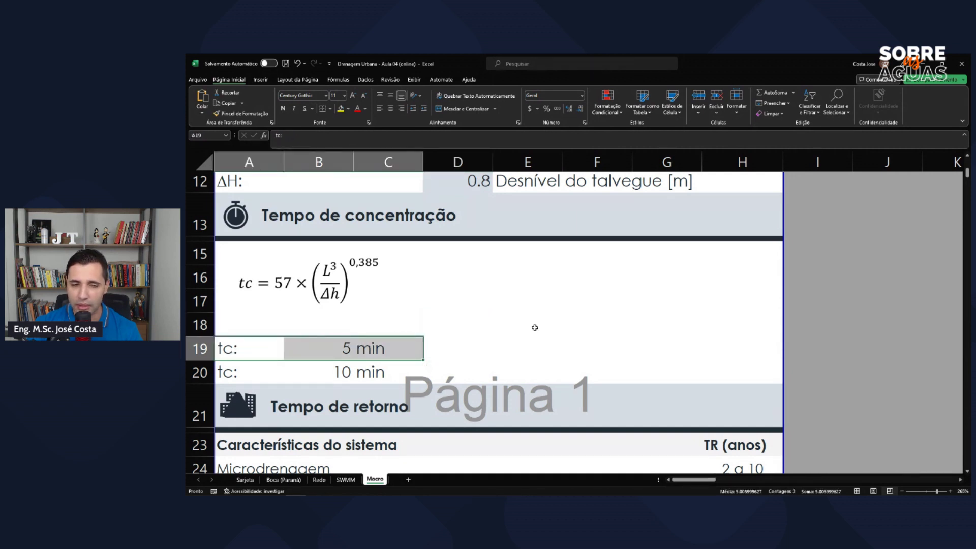
{"action": "left_click_drag", "start_coordinate": [227, 372], "coordinate": [391, 372]}
{"action": "left_click", "coordinate": [456, 339]}
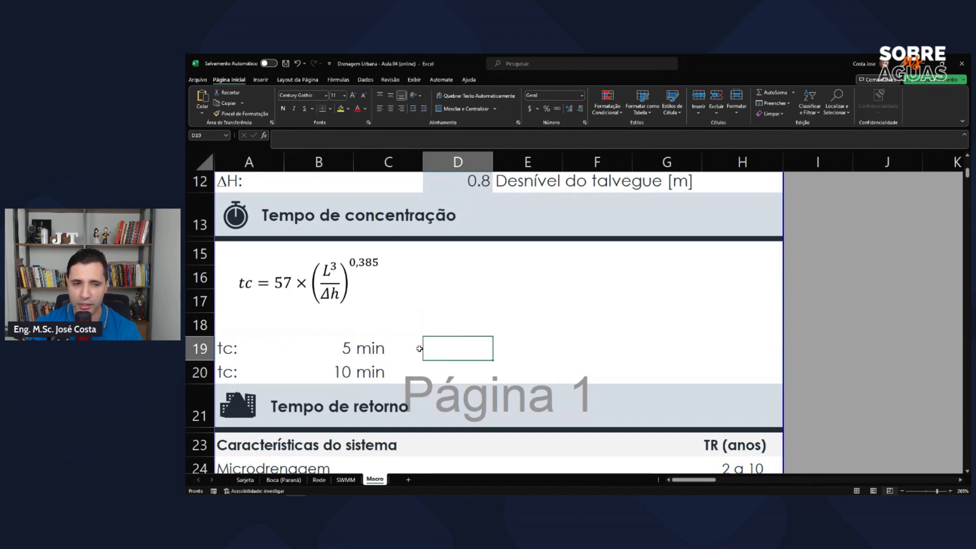
{"action": "left_click_drag", "start_coordinate": [236, 354], "coordinate": [401, 351]}
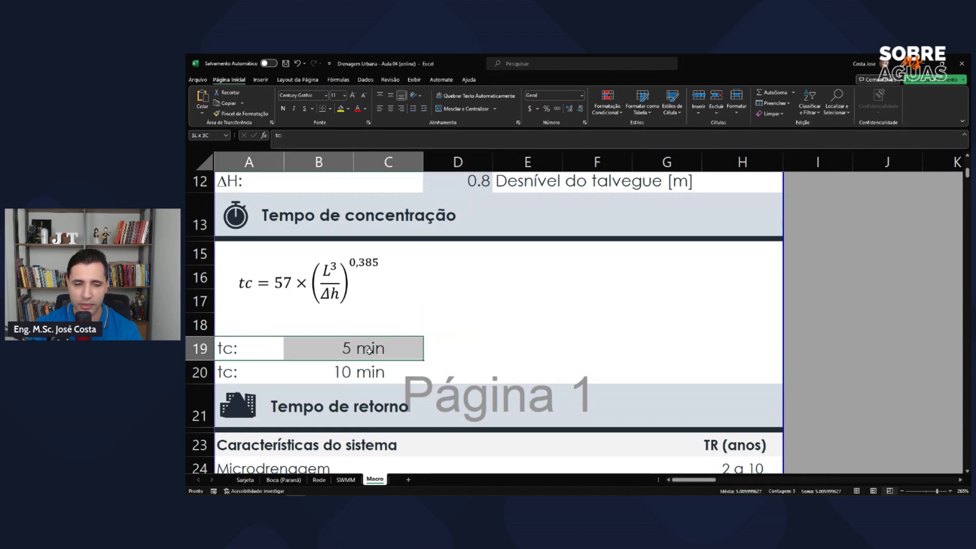
{"action": "left_click", "coordinate": [341, 351]}
{"action": "left_click_drag", "start_coordinate": [259, 367], "coordinate": [365, 372]}
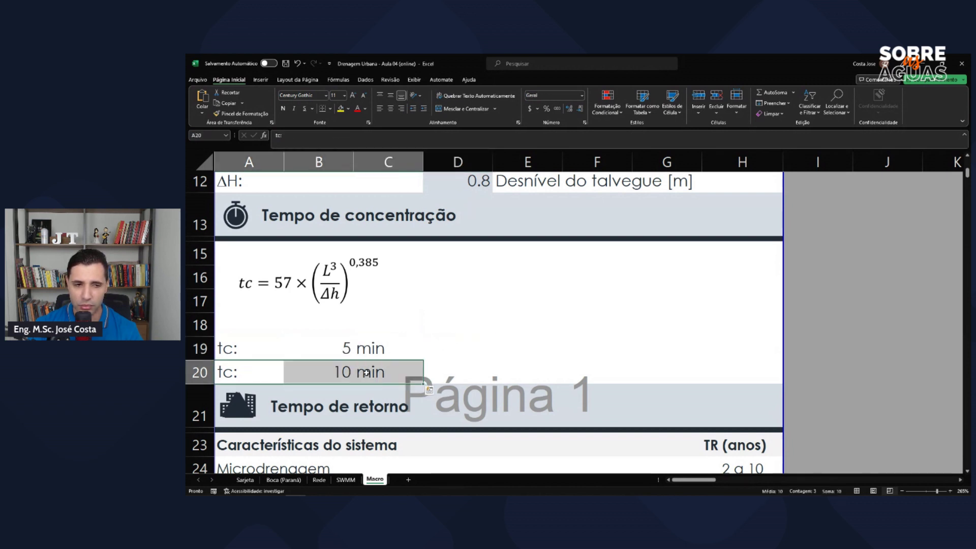
{"action": "left_click", "coordinate": [465, 332]}
- Remove the buildings icon overlapping the warning triangle in the Tempo de retorno heading
{"action": "left_click", "coordinate": [253, 396]}
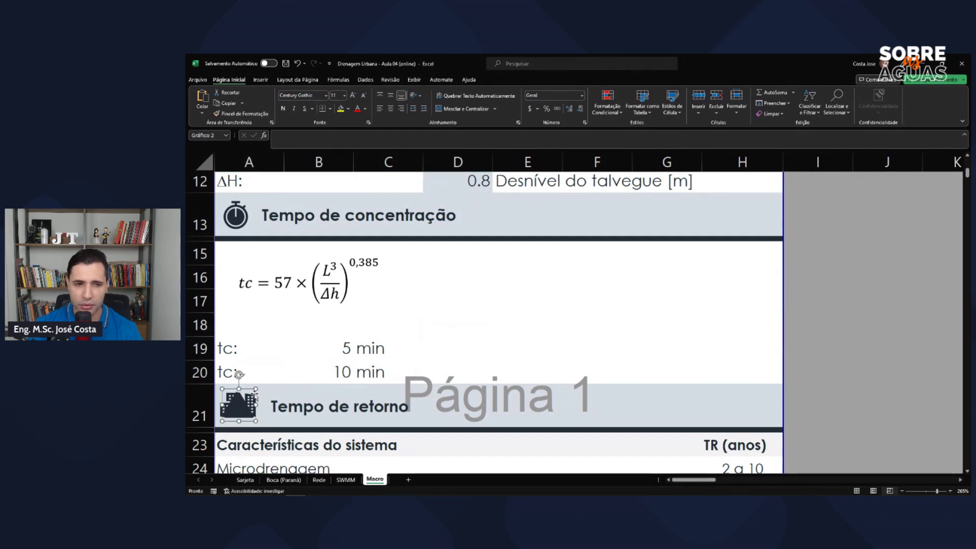
{"action": "left_click", "coordinate": [446, 325]}
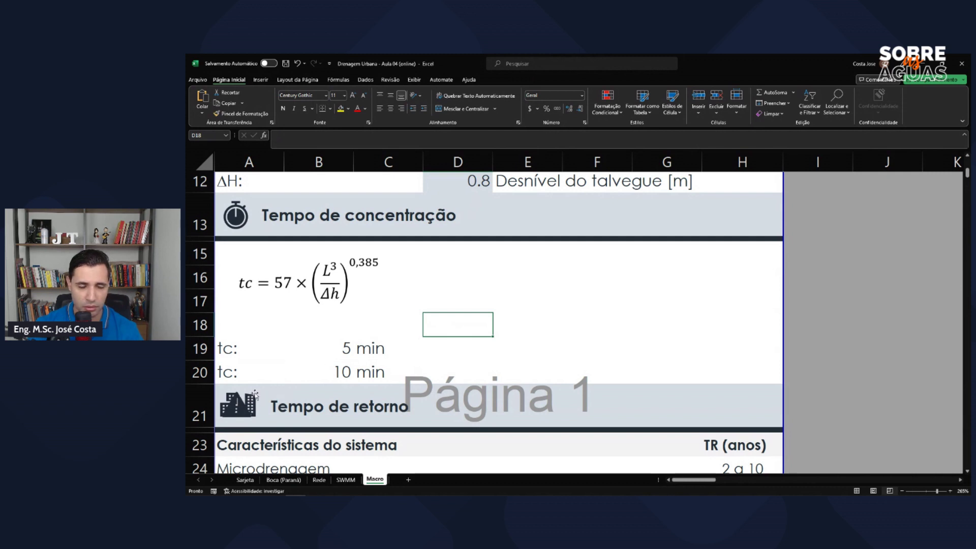
{"action": "key", "text": "ctrl+z"}
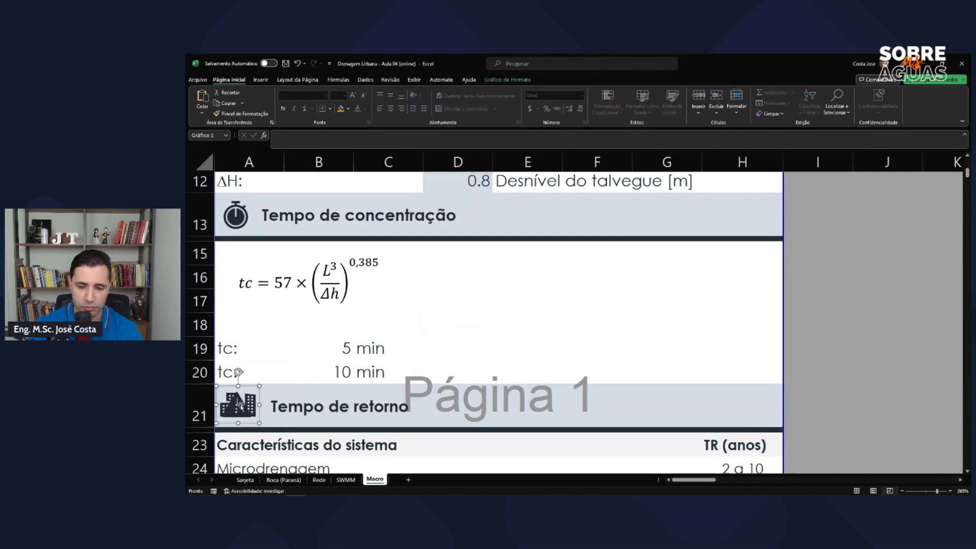
{"action": "left_click", "coordinate": [448, 303]}
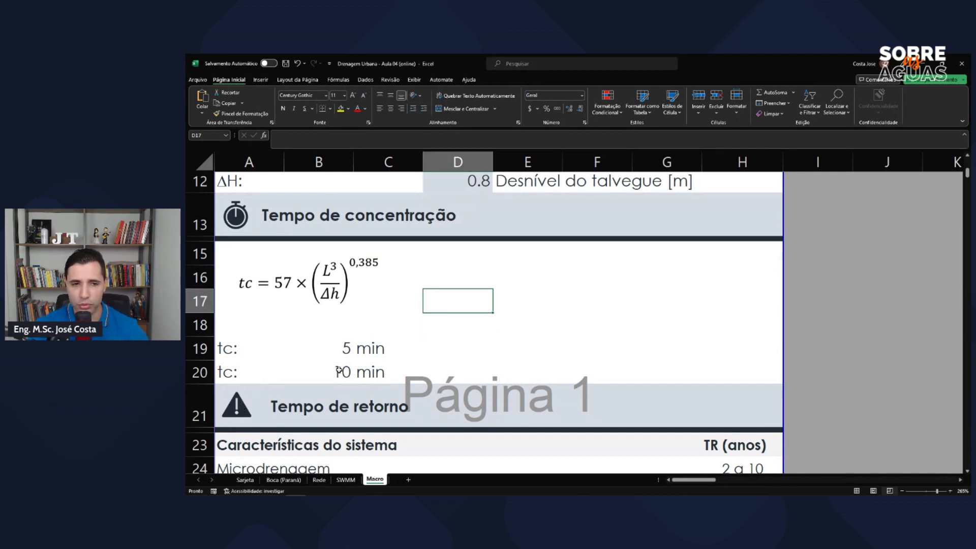
- Switch to the AutoCAD drawing and examine the cyan talweg from the basin edge, around the cul-de-sac, to BLS [1]
{"action": "key", "text": "alt+Tab"}
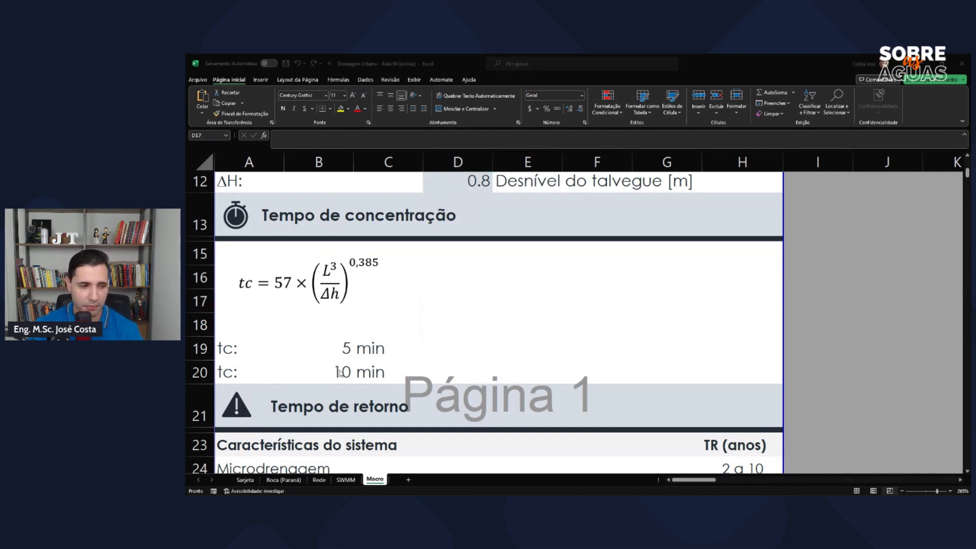
{"action": "scroll", "coordinate": [872, 261], "scroll_direction": "up", "scroll_amount": 3}
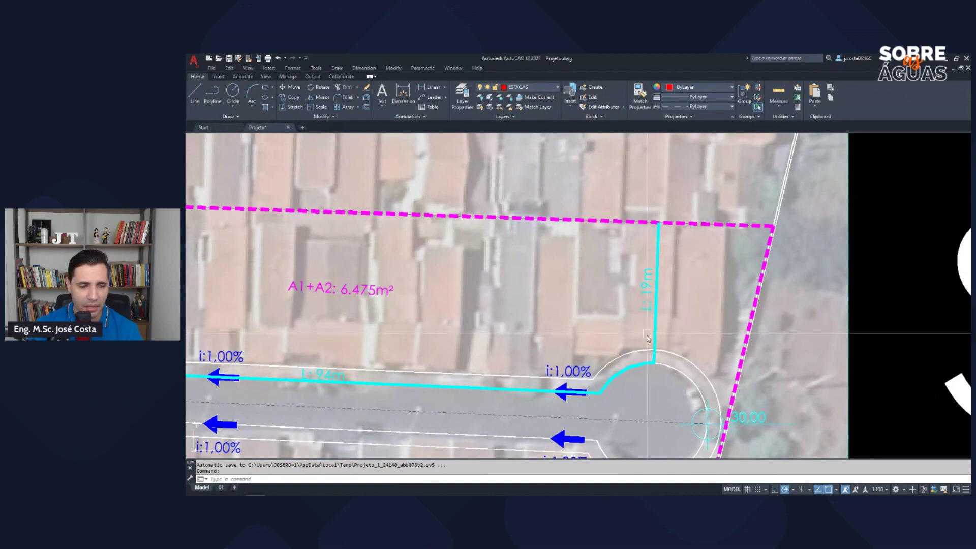
{"action": "scroll", "coordinate": [660, 361], "scroll_direction": "down", "scroll_amount": 2}
{"action": "left_click_drag", "start_coordinate": [564, 334], "coordinate": [588, 322]}
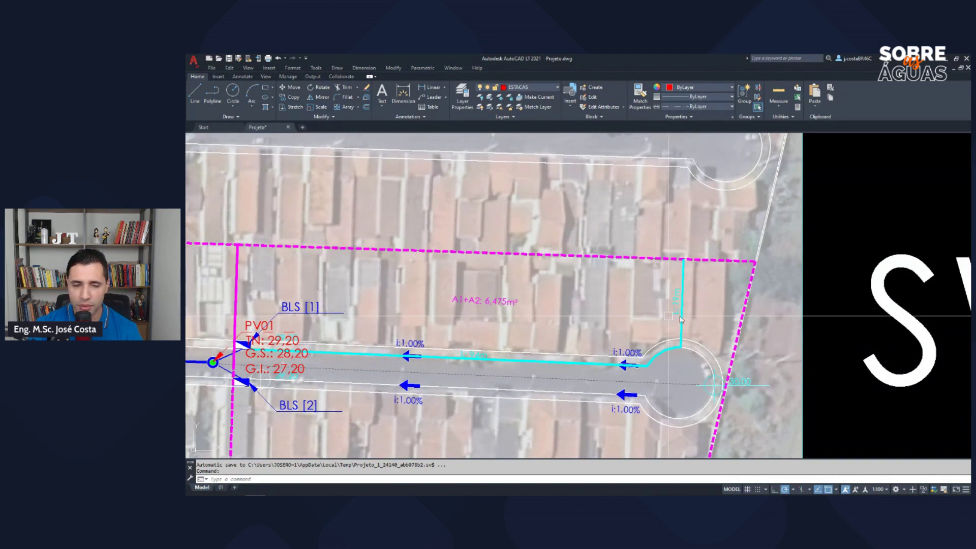
{"action": "mouse_move", "coordinate": [677, 314]}
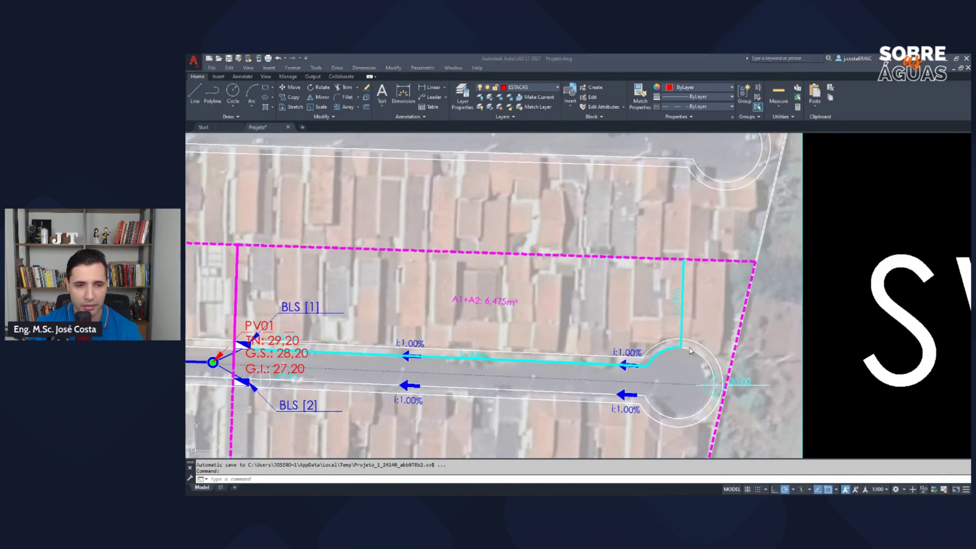
- Return to Excel, inspect the tc formula in cell B19 and compare that row with the tc in row 20
{"action": "key", "text": "alt+Tab"}
{"action": "left_click_drag", "start_coordinate": [251, 352], "coordinate": [388, 352]}
{"action": "left_click", "coordinate": [513, 342]}
{"action": "left_click_drag", "start_coordinate": [239, 375], "coordinate": [372, 369]}
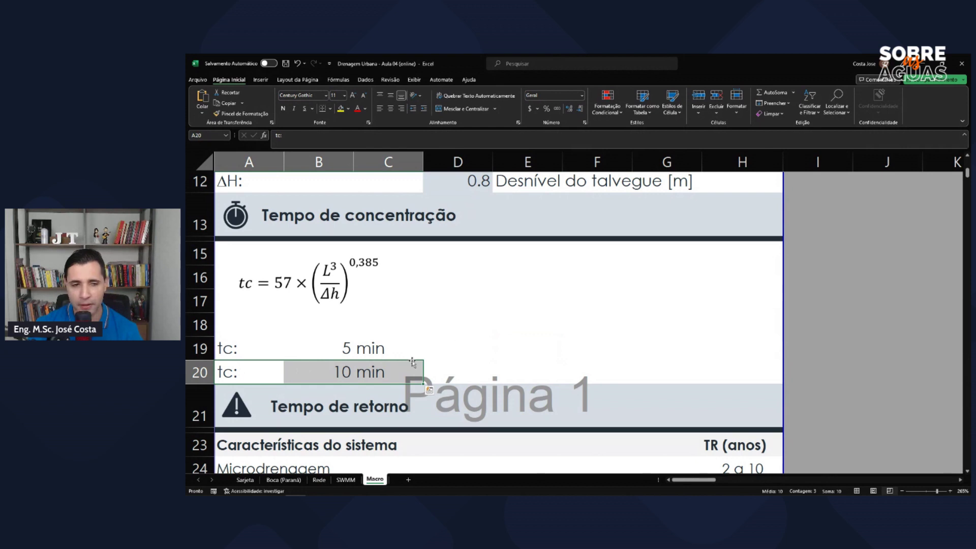
{"action": "left_click", "coordinate": [345, 351]}
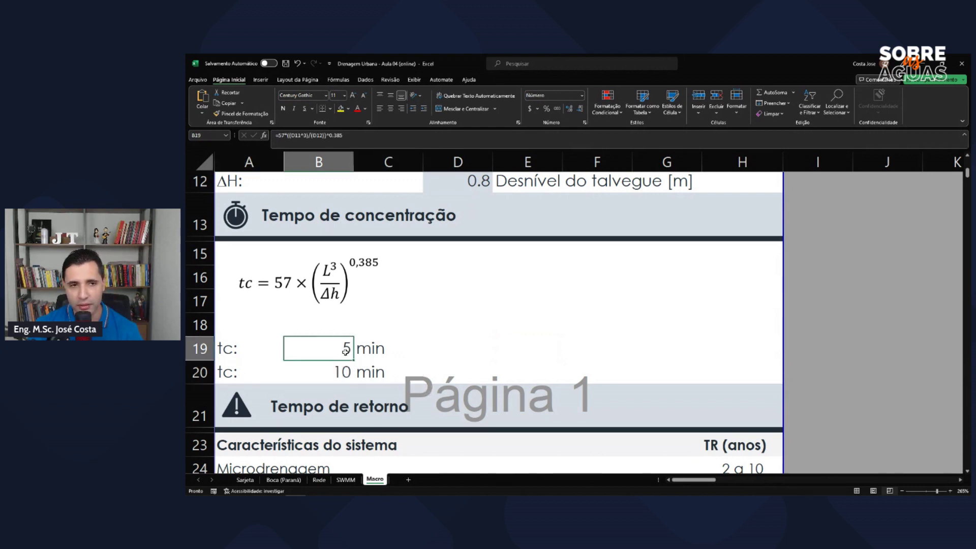
{"action": "left_click_drag", "start_coordinate": [238, 348], "coordinate": [373, 352]}
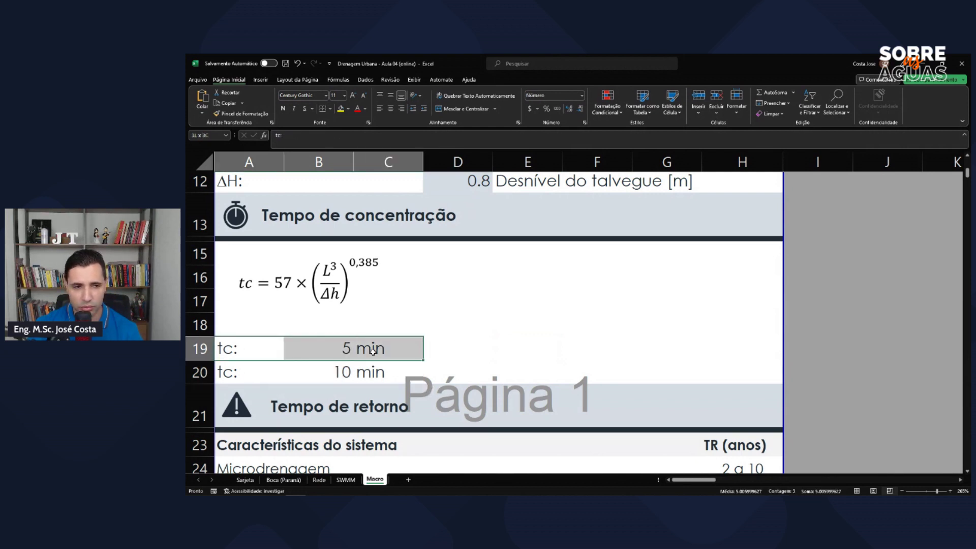
{"action": "left_click_drag", "start_coordinate": [231, 372], "coordinate": [386, 372]}
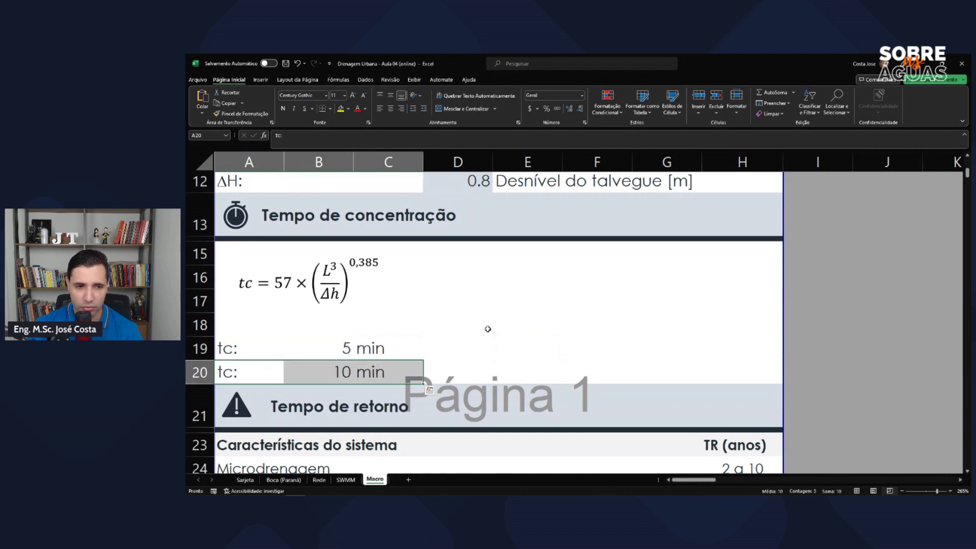
{"action": "left_click", "coordinate": [508, 319]}
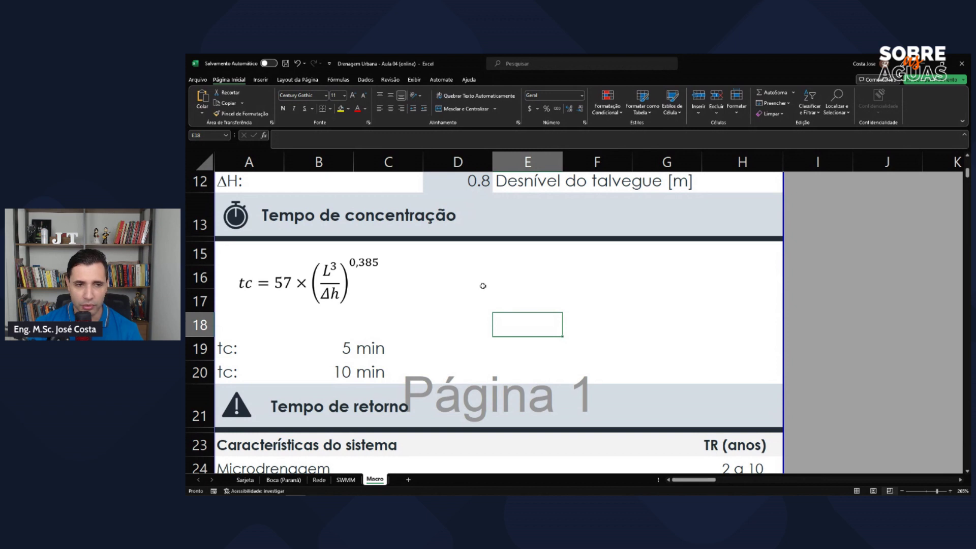
{"action": "left_click_drag", "start_coordinate": [250, 372], "coordinate": [374, 369]}
{"action": "left_click", "coordinate": [522, 277]}
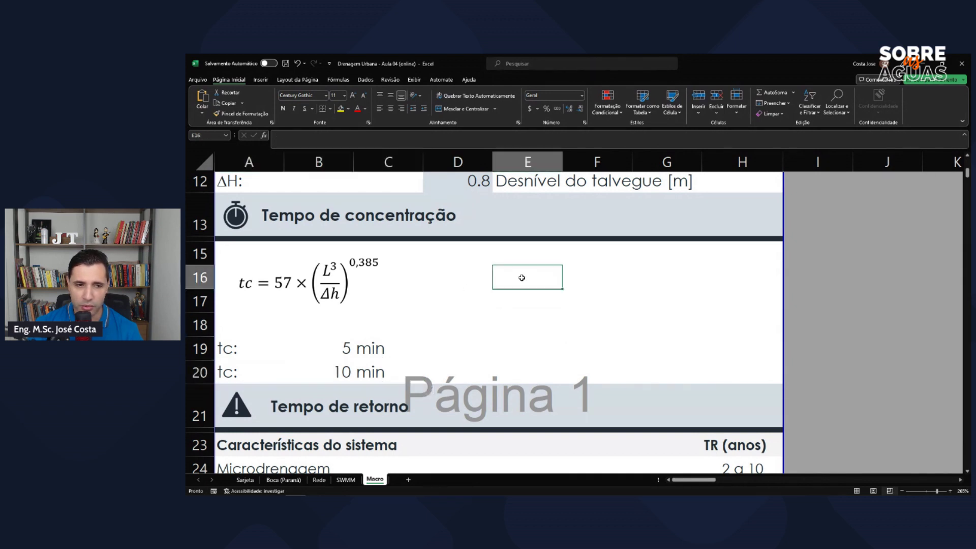
- Examine the Microdrenagem return period in the Tempo de retorno table and the São Carlos rainfall intensity parameters and equation
{"action": "scroll", "coordinate": [522, 276], "scroll_direction": "down", "scroll_amount": 2}
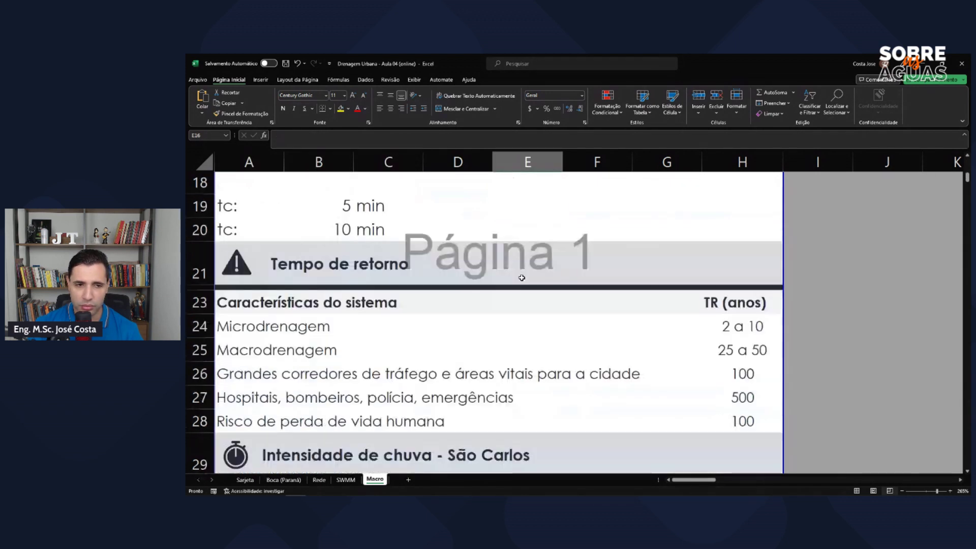
{"action": "left_click", "coordinate": [730, 328]}
{"action": "left_click", "coordinate": [285, 332]}
{"action": "left_click_drag", "start_coordinate": [263, 327], "coordinate": [751, 319]}
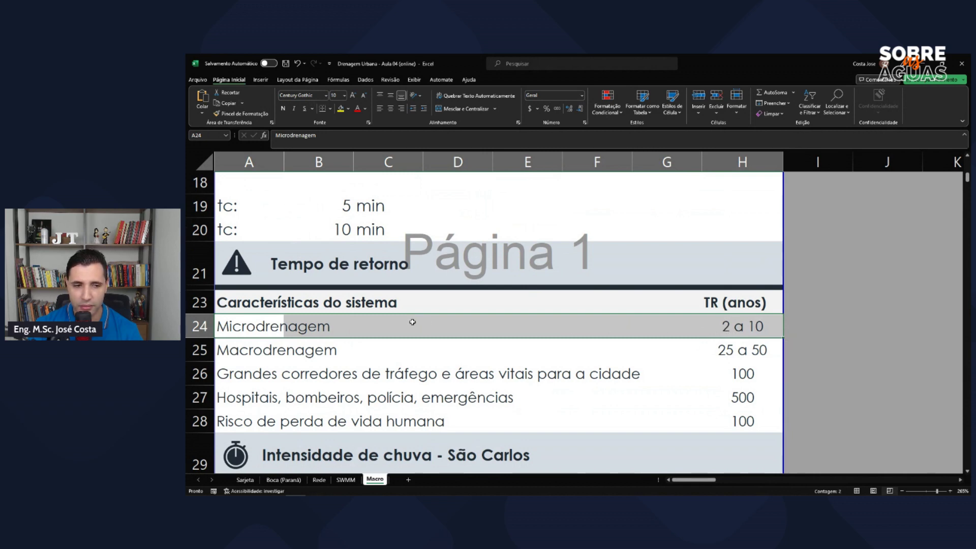
{"action": "scroll", "coordinate": [412, 323], "scroll_direction": "down", "scroll_amount": 3}
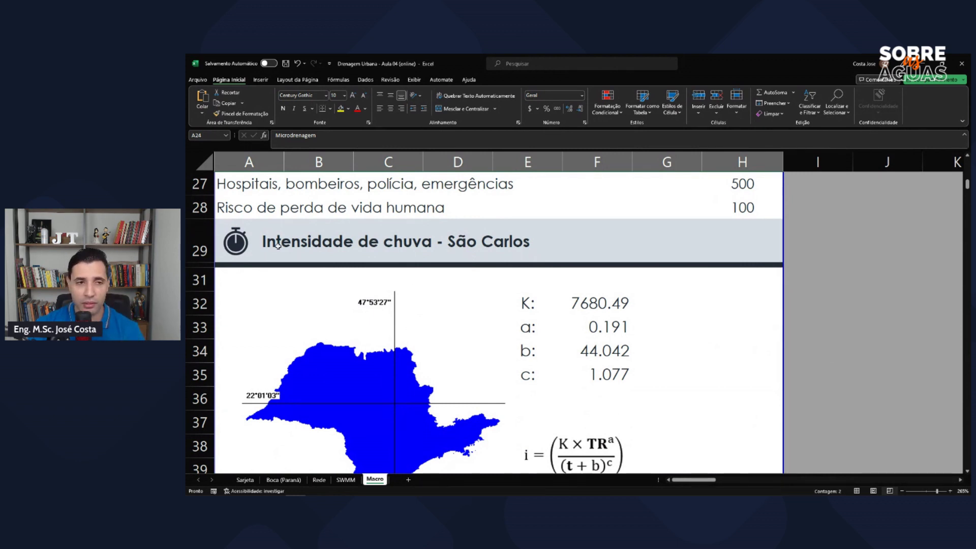
{"action": "scroll", "coordinate": [638, 275], "scroll_direction": "down", "scroll_amount": 1}
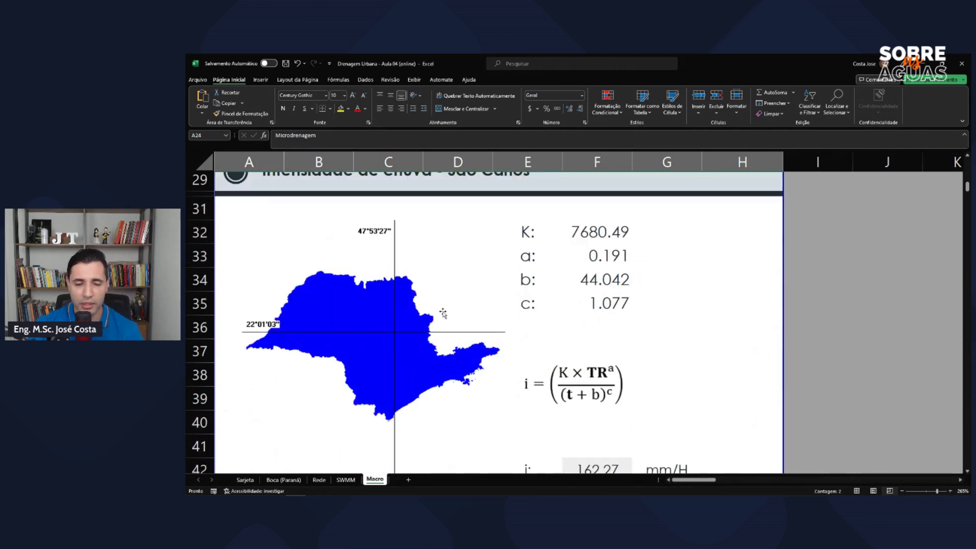
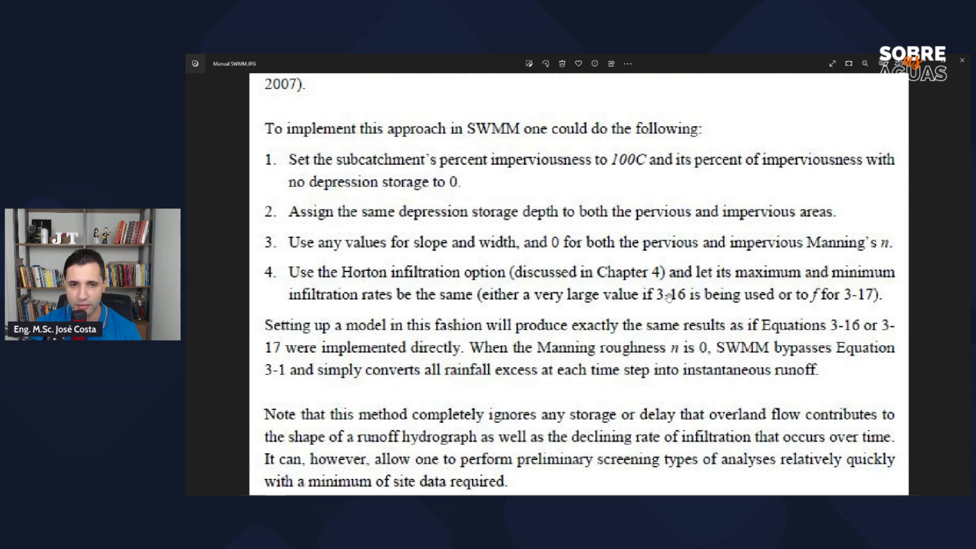
- In the Manual SWMM.JPG image, compare runoff equations 3-16 and 3-17 with the four instructions for implementing the approach in SWMM
{"action": "scroll", "coordinate": [671, 214], "scroll_direction": "up", "scroll_amount": 5}
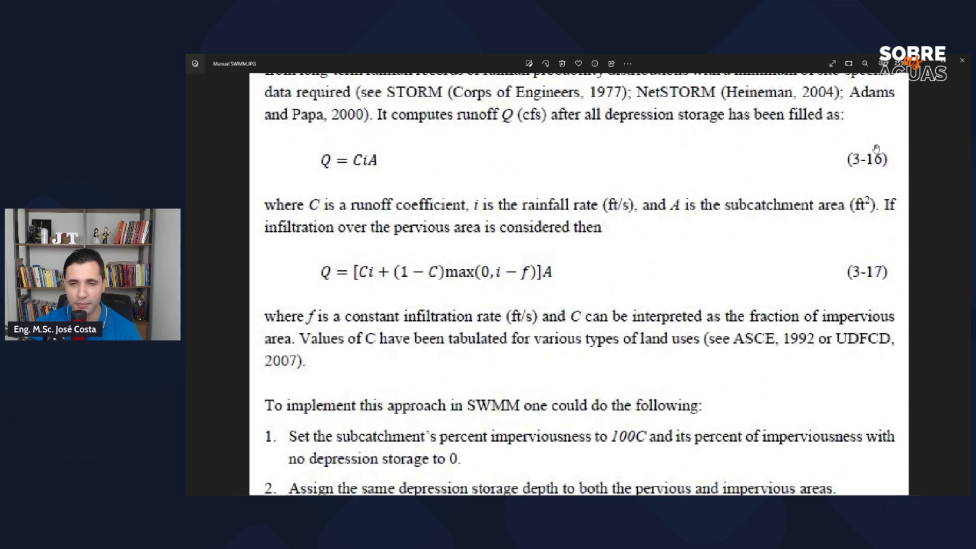
{"action": "scroll", "coordinate": [653, 386], "scroll_direction": "down", "scroll_amount": 5}
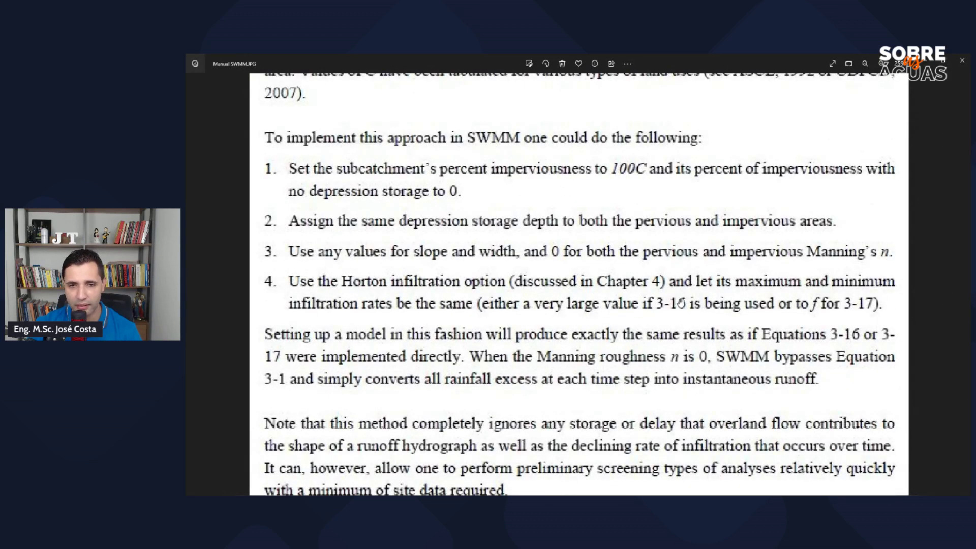
{"action": "scroll", "coordinate": [606, 221], "scroll_direction": "up", "scroll_amount": 5}
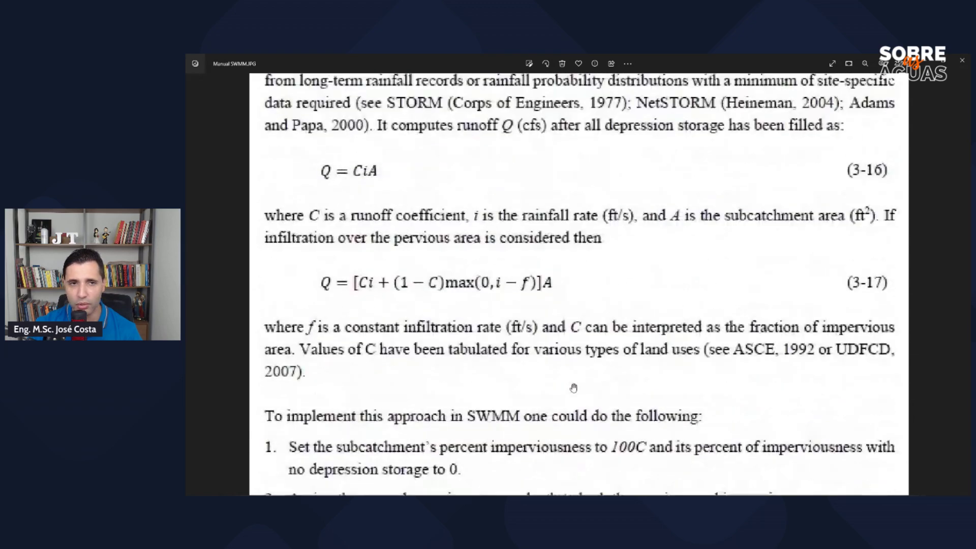
{"action": "scroll", "coordinate": [540, 233], "scroll_direction": "down", "scroll_amount": 5}
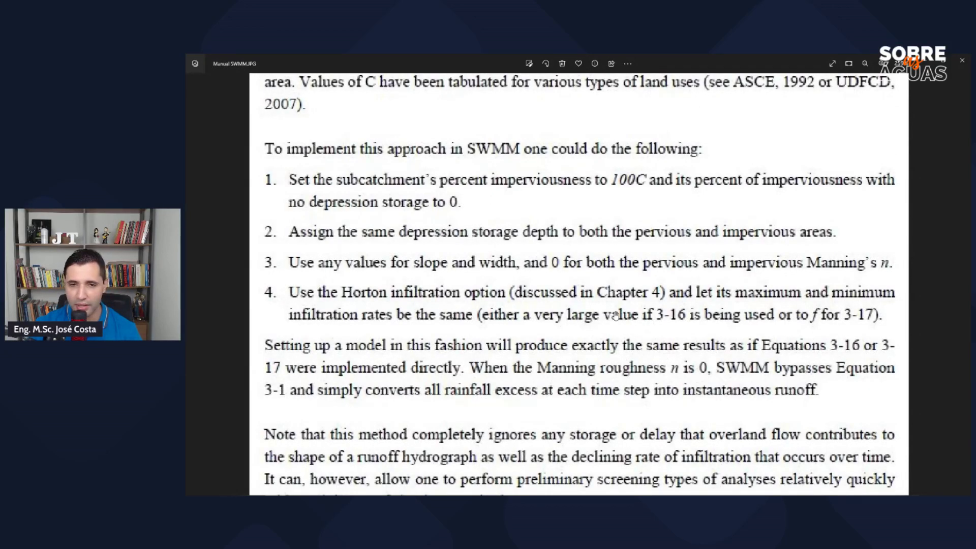
- Reread equations 3-16 and 3-17 in the manual image and relate them to the Horton infiltration rates in instruction 4
{"action": "scroll", "coordinate": [600, 277], "scroll_direction": "up", "scroll_amount": 3}
{"action": "scroll", "coordinate": [414, 232], "scroll_direction": "up", "scroll_amount": 2}
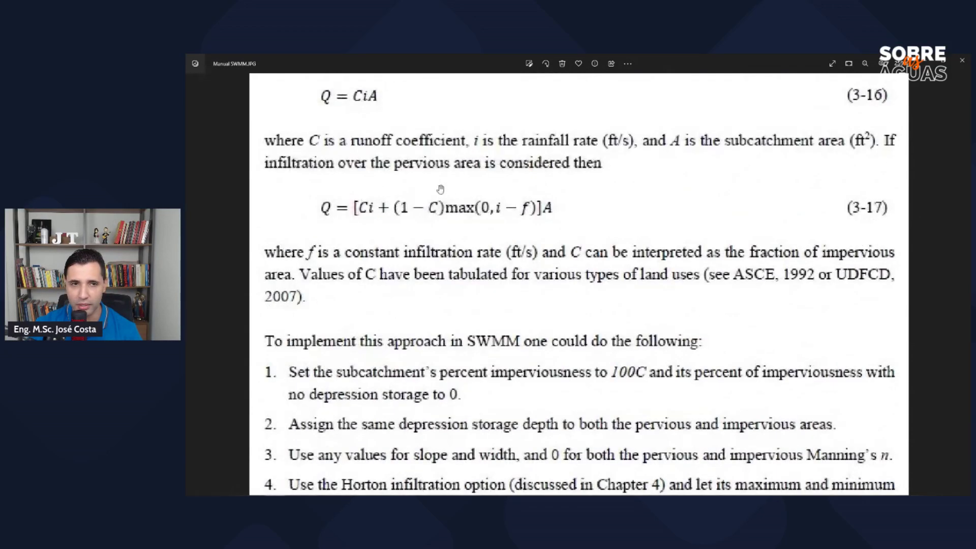
{"action": "scroll", "coordinate": [469, 247], "scroll_direction": "up", "scroll_amount": 1}
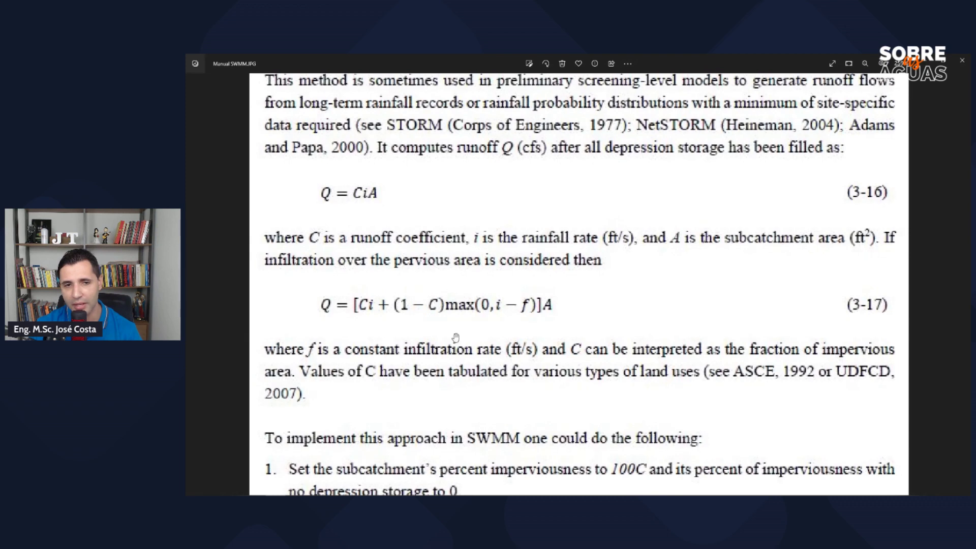
{"action": "scroll", "coordinate": [807, 428], "scroll_direction": "down", "scroll_amount": 1}
{"action": "left_click_drag", "start_coordinate": [697, 441], "coordinate": [655, 331]}
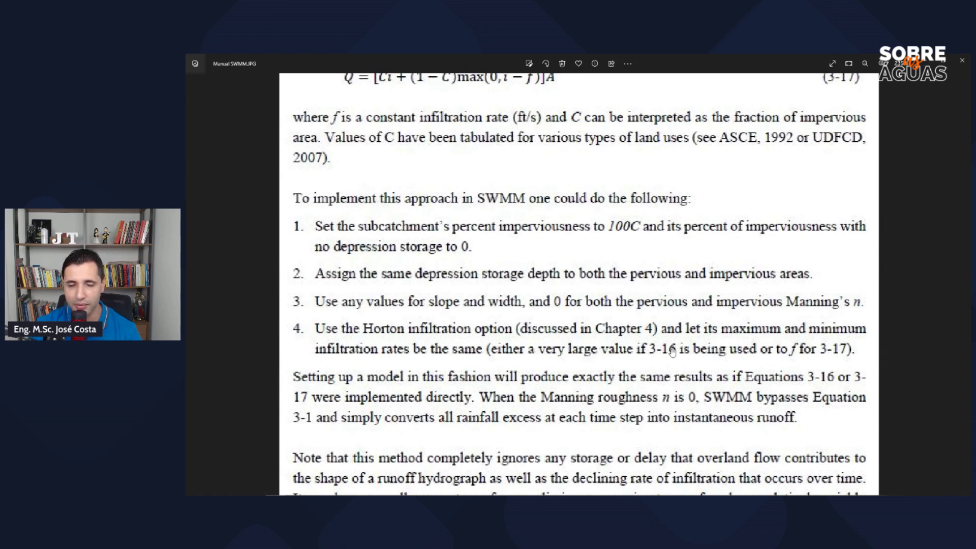
{"action": "scroll", "coordinate": [599, 176], "scroll_direction": "up", "scroll_amount": 3}
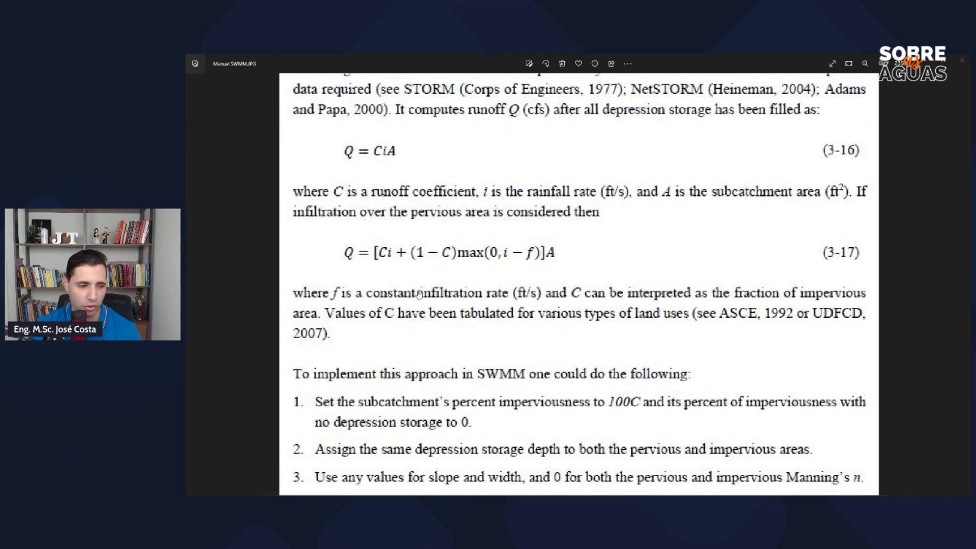
- Switch to SWMM and set both the maximum and minimum Horton infiltration rates of subcatchment S1 to 300, closing its editors
{"action": "key", "text": "alt+Tab"}
{"action": "left_click", "coordinate": [589, 247]}
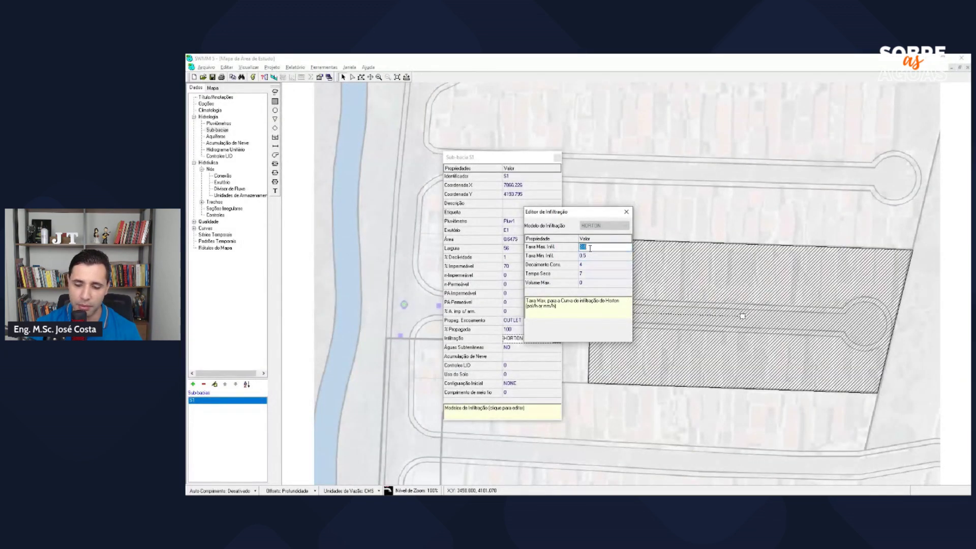
{"action": "type", "text": "300"}
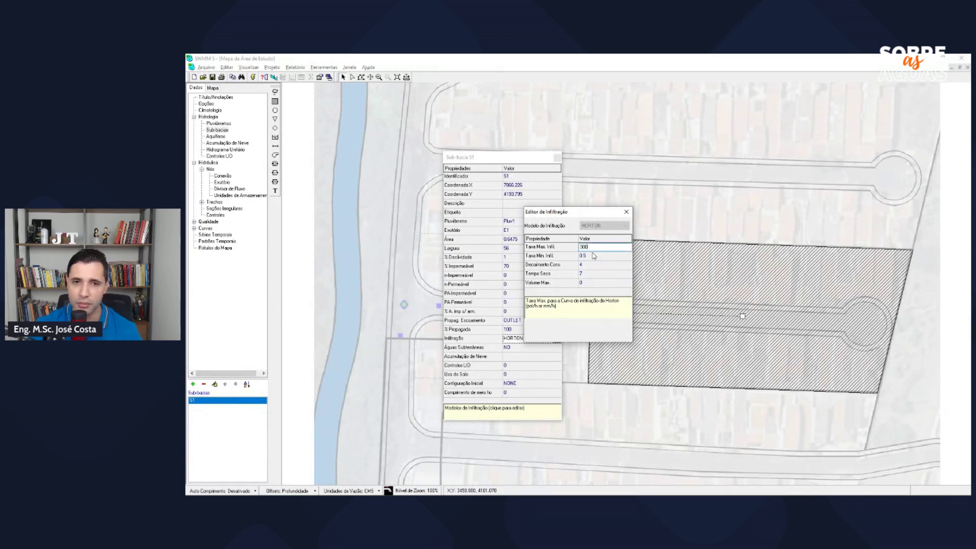
{"action": "left_click", "coordinate": [592, 257]}
{"action": "type", "text": "300"}
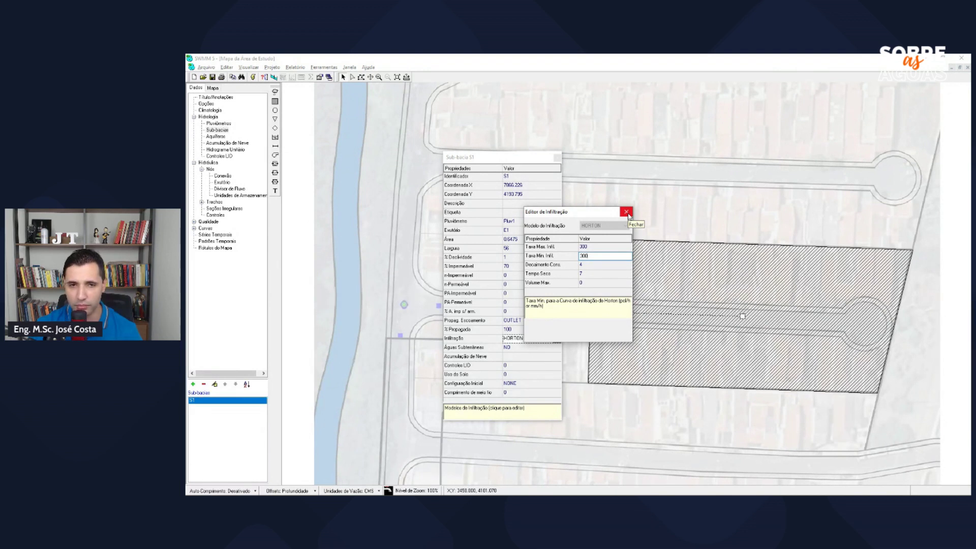
{"action": "left_click", "coordinate": [628, 214]}
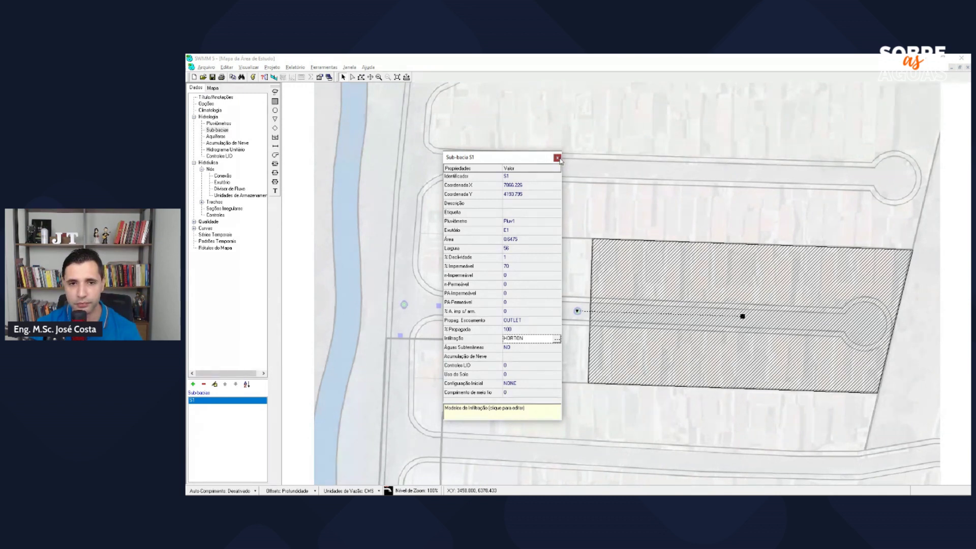
{"action": "left_click", "coordinate": [557, 158]}
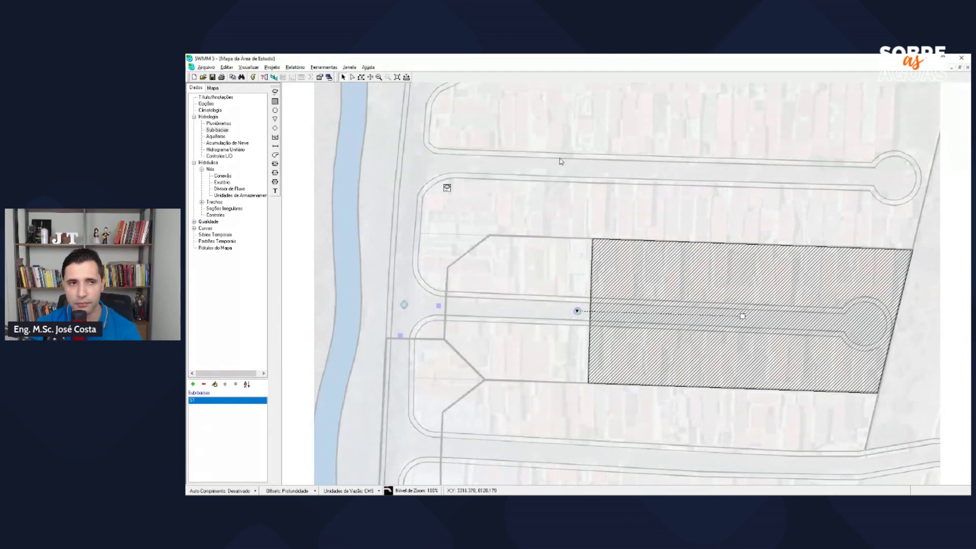
- Review the simulation options, checking the report, dry-weather and wet-weather runoff, and flow routing time steps, and accept them
{"action": "left_click", "coordinate": [206, 104]}
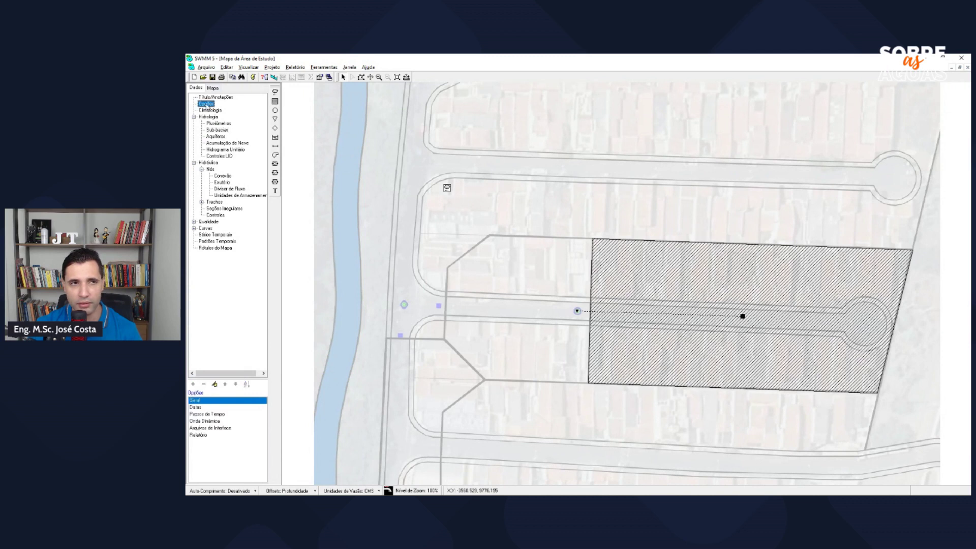
{"action": "left_click", "coordinate": [214, 384]}
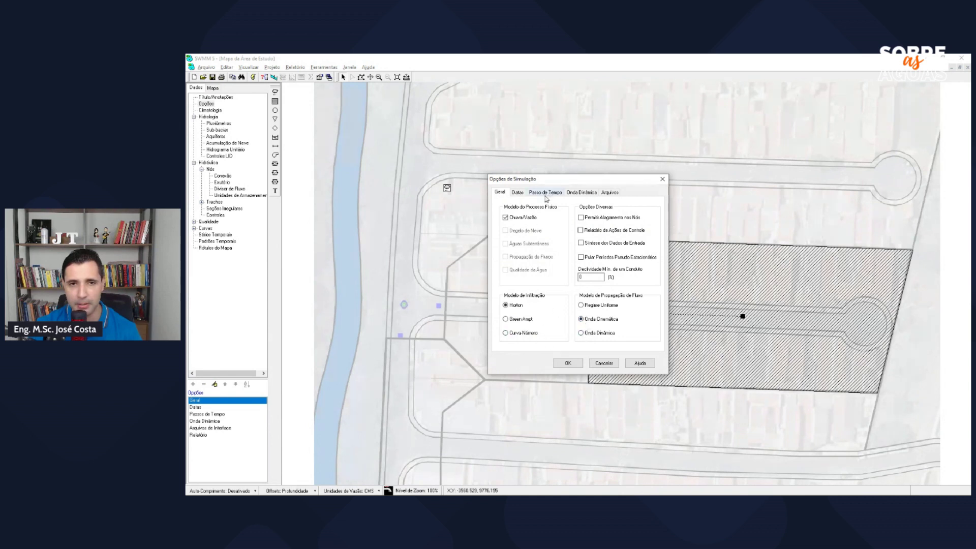
{"action": "left_click", "coordinate": [518, 193]}
{"action": "left_click", "coordinate": [542, 194]}
{"action": "left_click", "coordinate": [579, 193]}
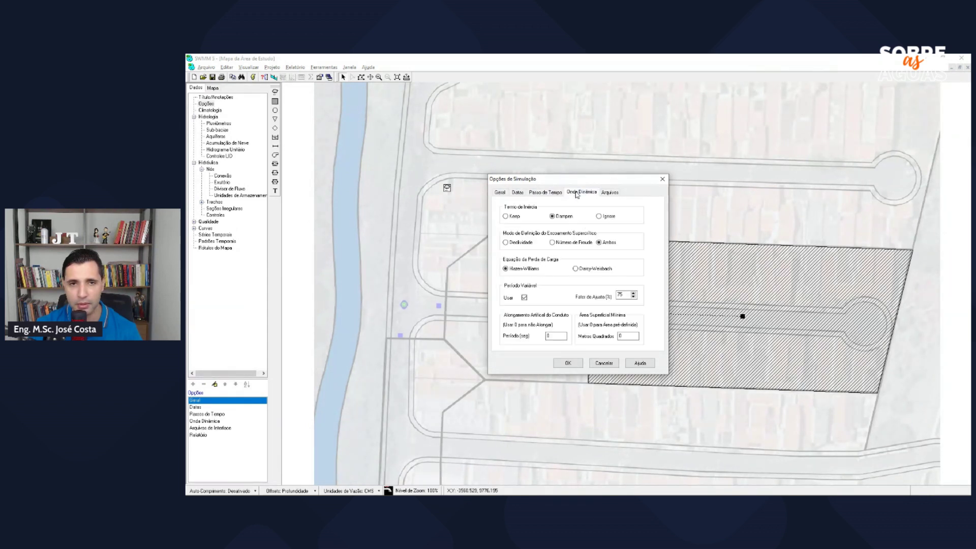
{"action": "left_click", "coordinate": [551, 194]}
{"action": "left_click", "coordinate": [596, 224]}
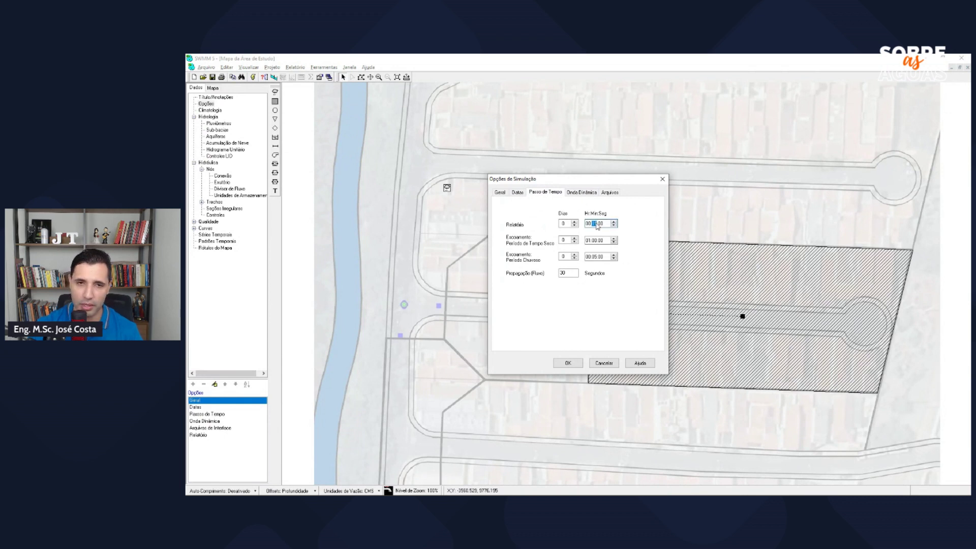
{"action": "left_click", "coordinate": [590, 241]}
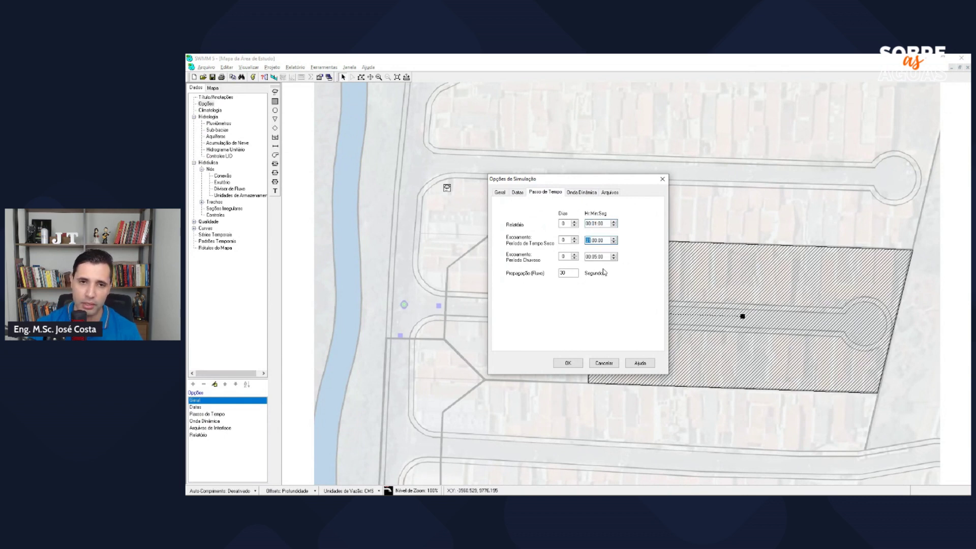
{"action": "left_click", "coordinate": [595, 257]}
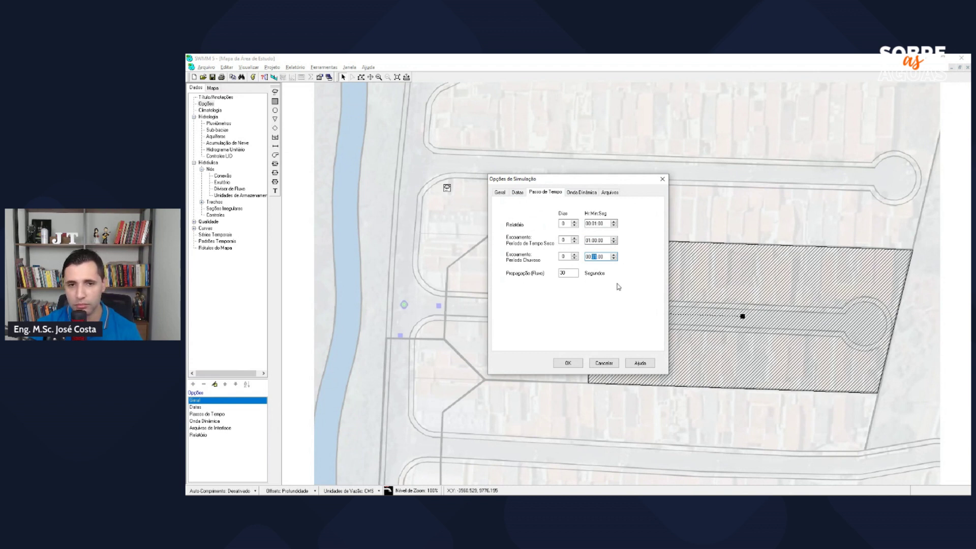
{"action": "left_click", "coordinate": [568, 363]}
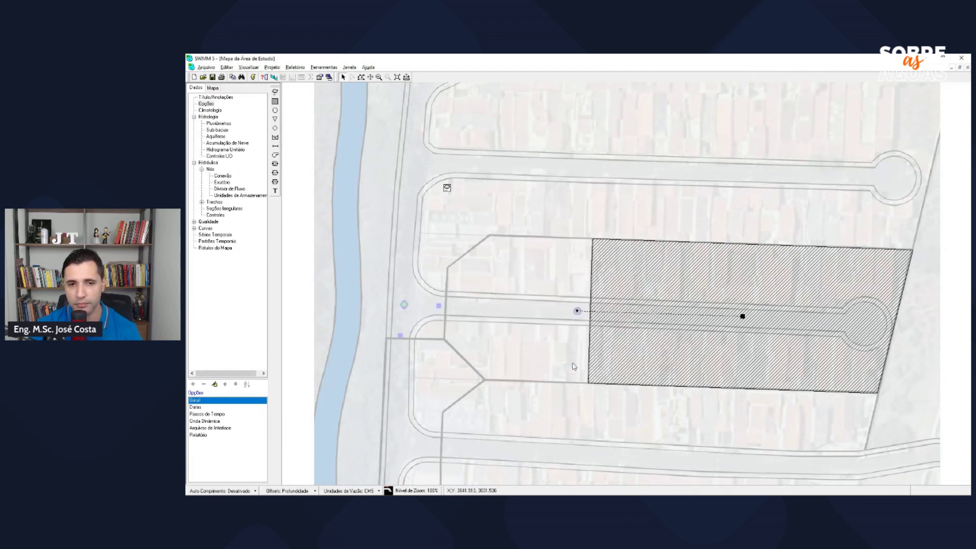
- Run the SWMM simulation and switch to Excel to view the design flow Q in the Vazão de projeto section
{"action": "left_click", "coordinate": [254, 77]}
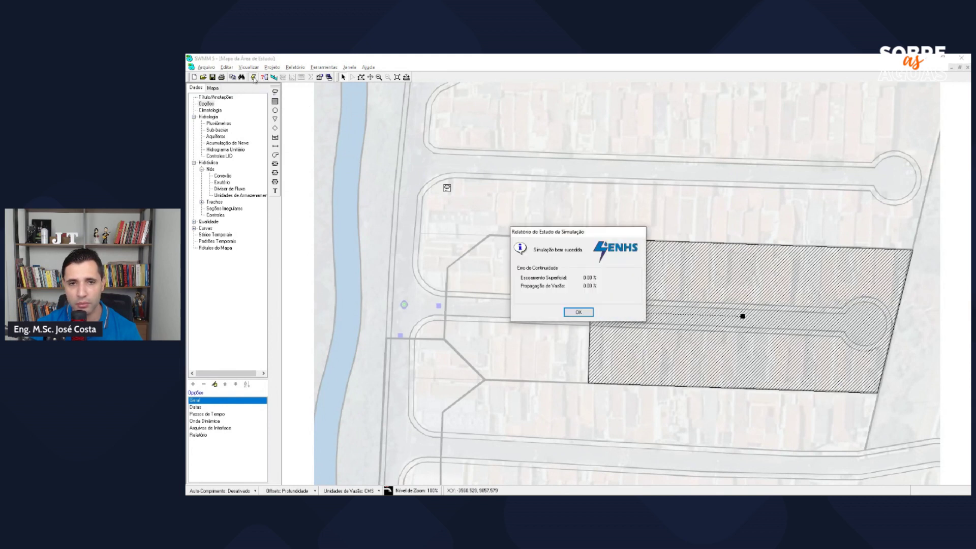
{"action": "left_click", "coordinate": [578, 313]}
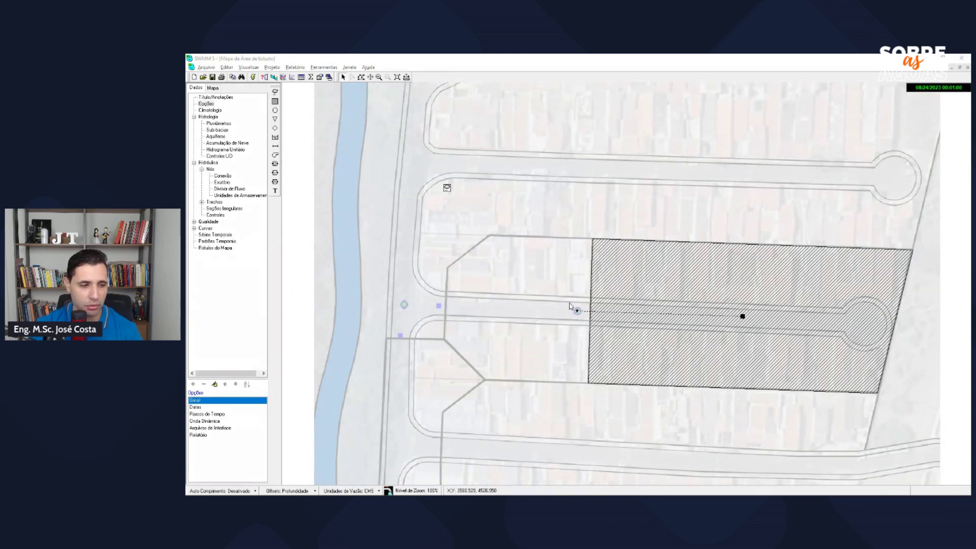
{"action": "key", "text": "alt+Tab"}
{"action": "scroll", "coordinate": [542, 296], "scroll_direction": "down", "scroll_amount": 3}
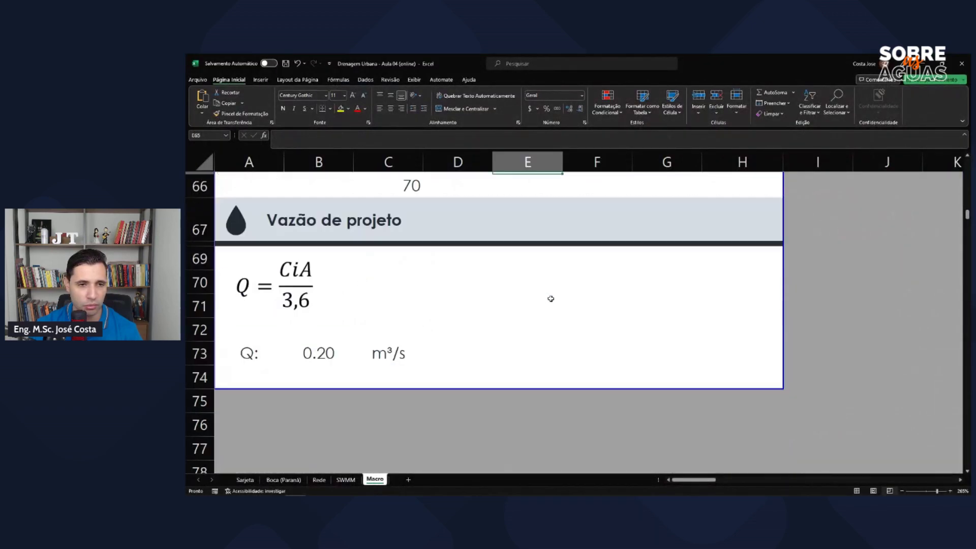
{"action": "left_click_drag", "start_coordinate": [257, 287], "coordinate": [401, 287]}
{"action": "left_click", "coordinate": [533, 292]}
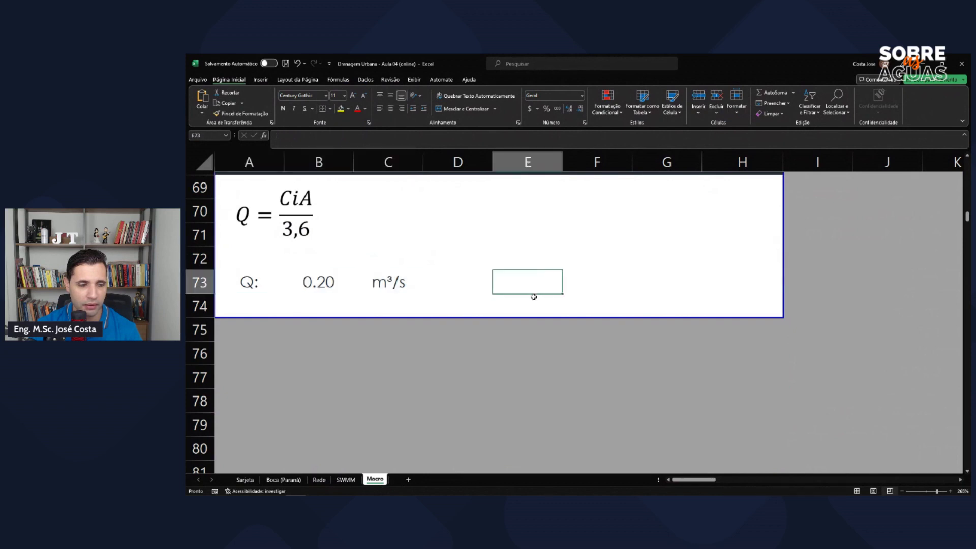
- Return to SWMM, plot the total inflow (Afluência Total) time series at outfall E1, examine its peak and close the graph
{"action": "key", "text": "alt+Tab"}
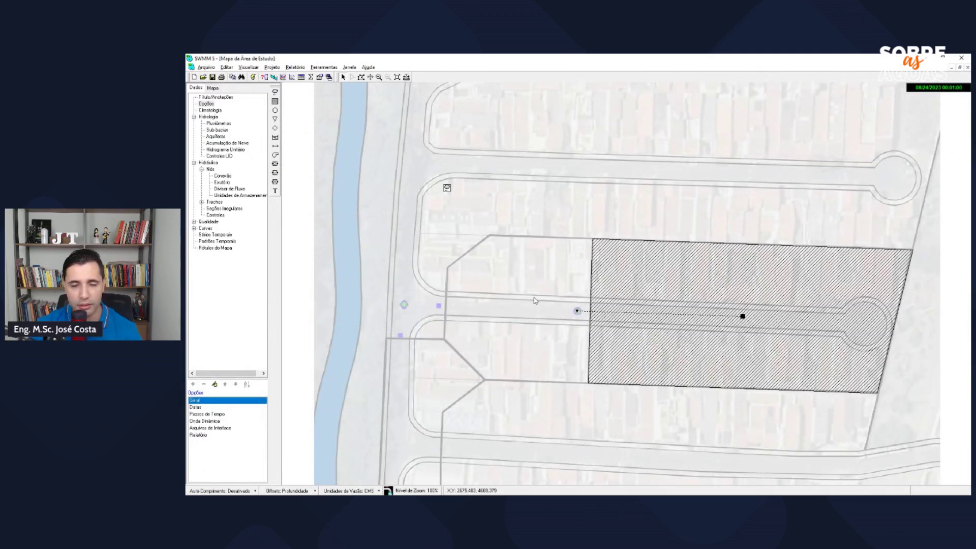
{"action": "left_click", "coordinate": [578, 313]}
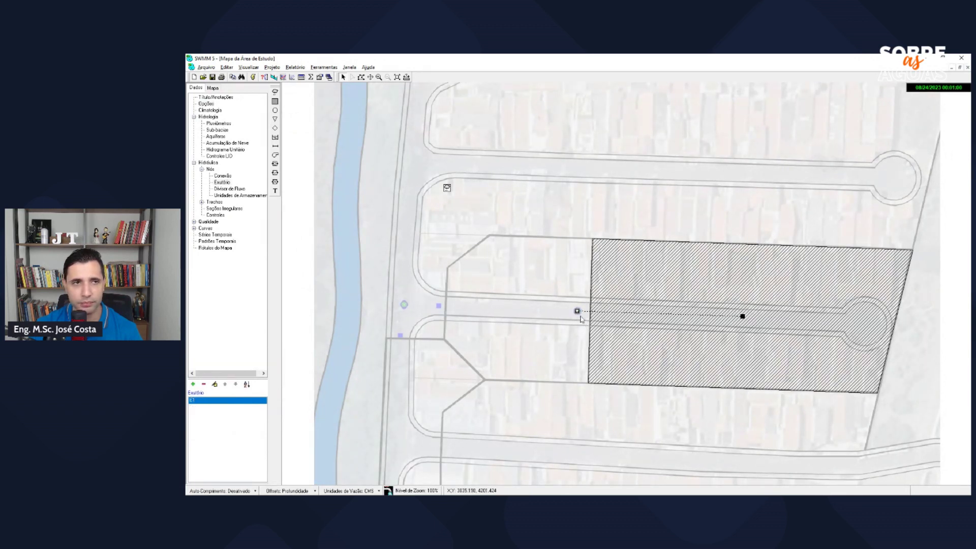
{"action": "left_click", "coordinate": [284, 77]}
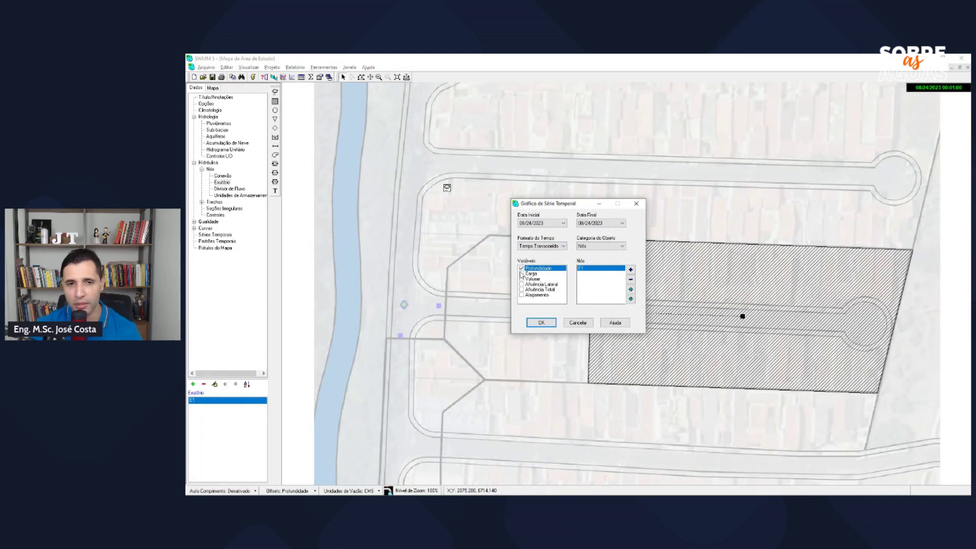
{"action": "left_click", "coordinate": [521, 289]}
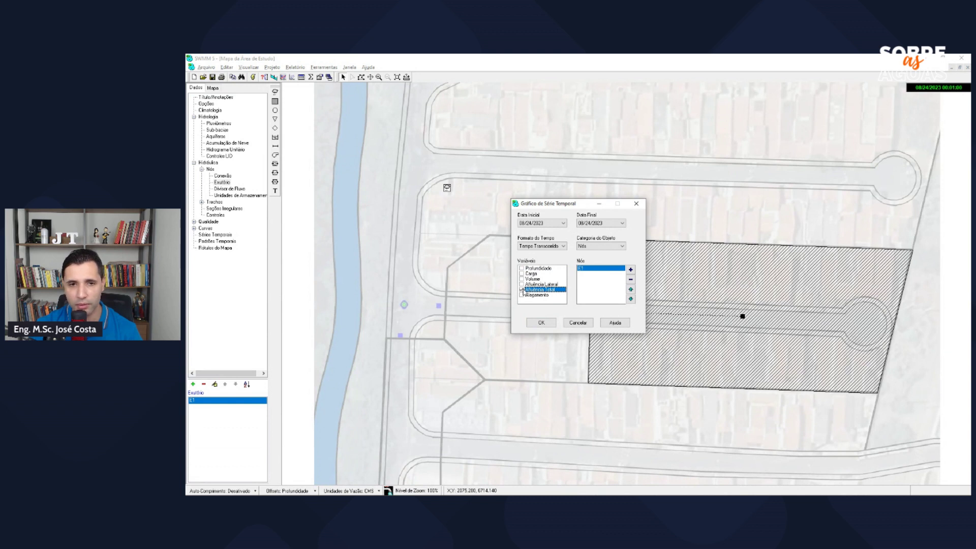
{"action": "left_click", "coordinate": [541, 324]}
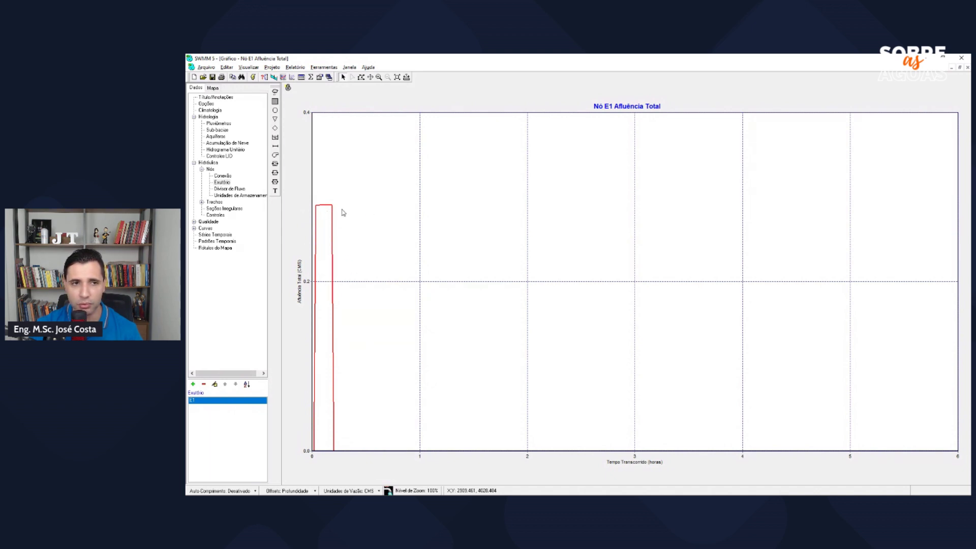
{"action": "left_click", "coordinate": [968, 67]}
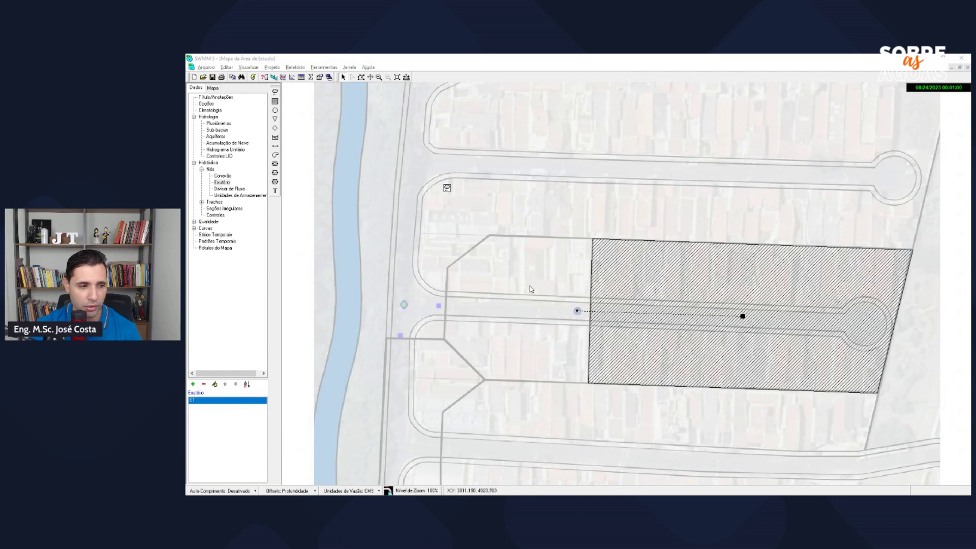
- Switch to Excel and display the design flow Q in cell B73 with four decimal places
{"action": "key", "text": "alt+Tab"}
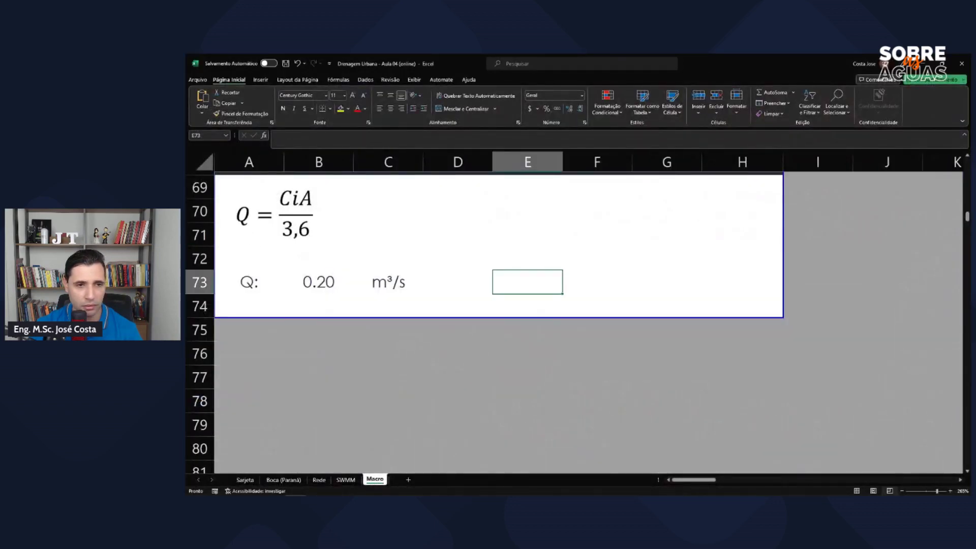
{"action": "left_click", "coordinate": [318, 278]}
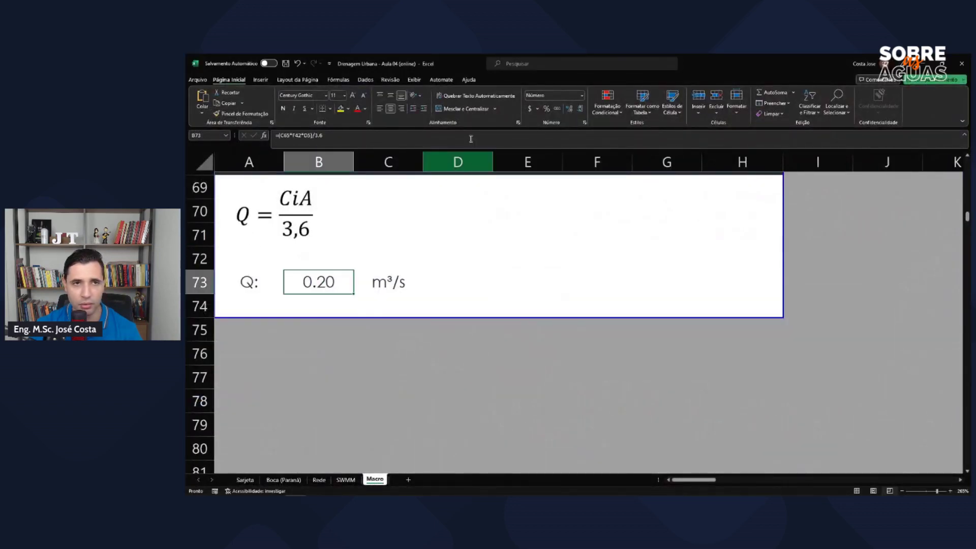
{"action": "left_click", "coordinate": [579, 108]}
{"action": "left_click", "coordinate": [569, 109]}
{"action": "left_click", "coordinate": [569, 110]}
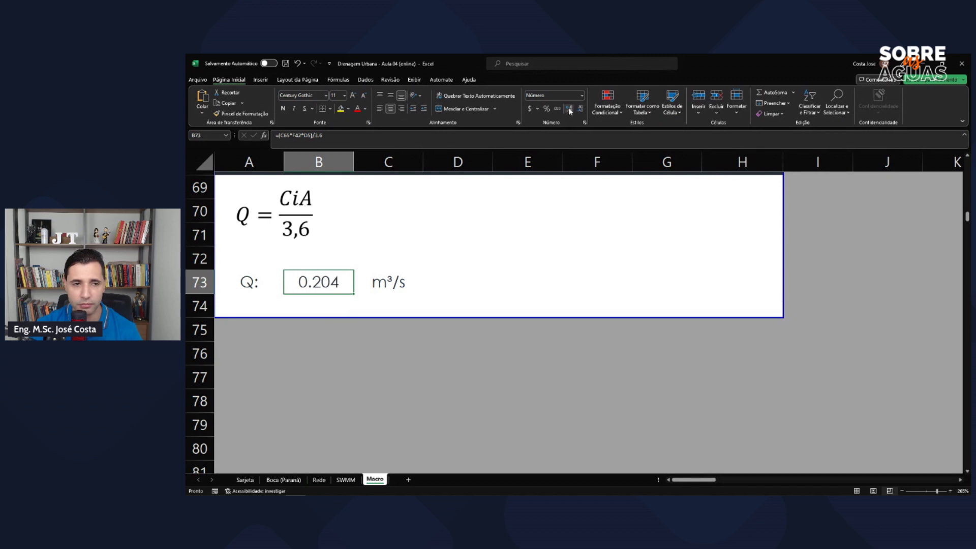
{"action": "left_click", "coordinate": [569, 110]}
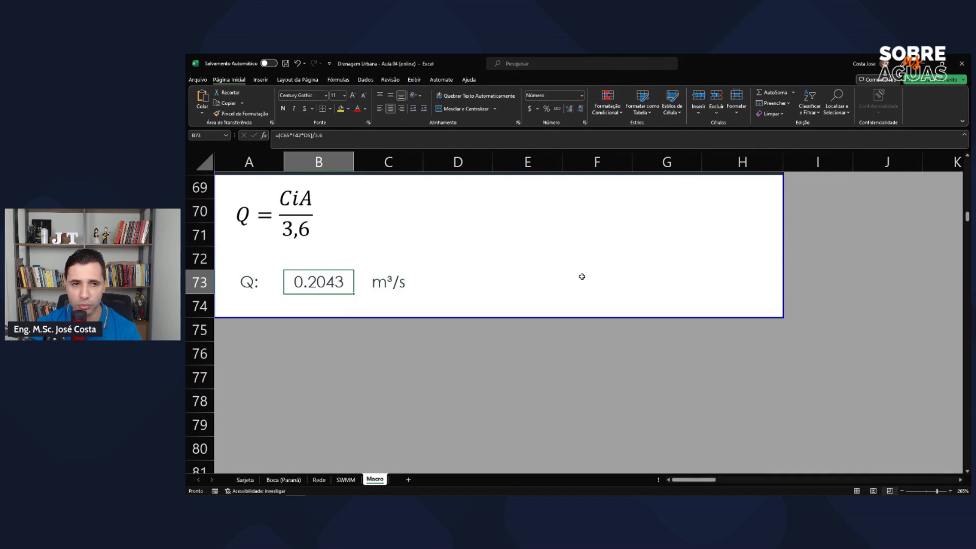
- Review the adopted runoff and rainfall intensity in the spreadsheet, and switch to SWMM to check sub-basin S1's properties
{"action": "scroll", "coordinate": [582, 276], "scroll_direction": "up", "scroll_amount": 1}
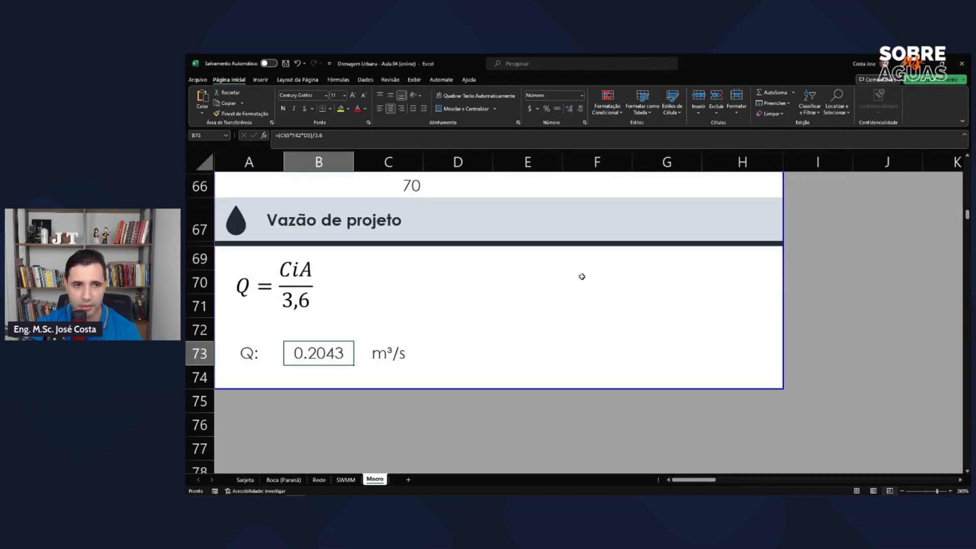
{"action": "scroll", "coordinate": [582, 277], "scroll_direction": "up", "scroll_amount": 3}
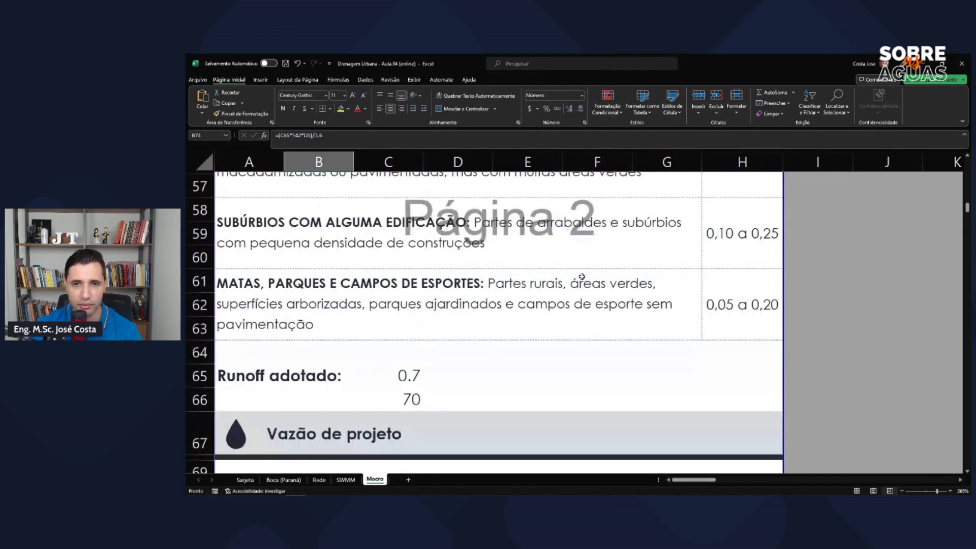
{"action": "scroll", "coordinate": [581, 276], "scroll_direction": "up", "scroll_amount": 8}
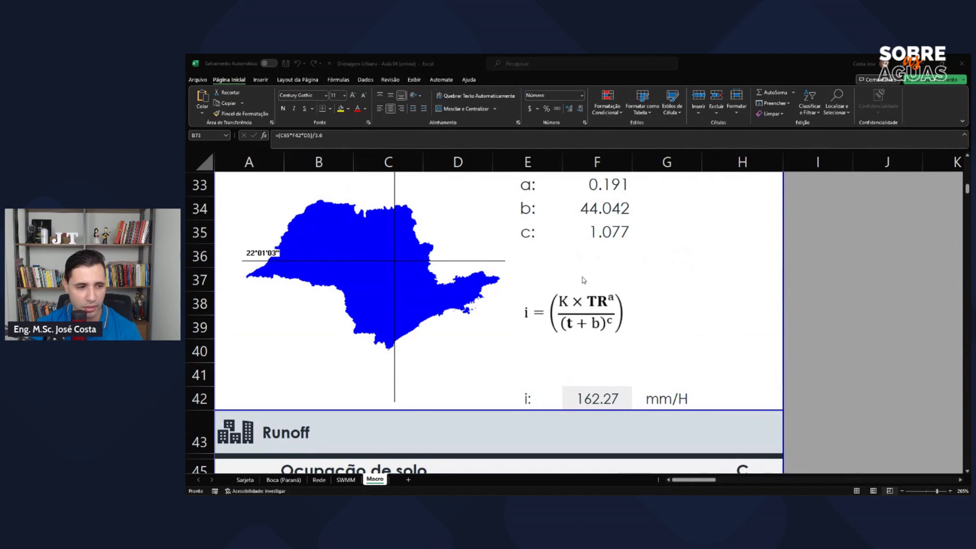
{"action": "key", "text": "alt+Tab"}
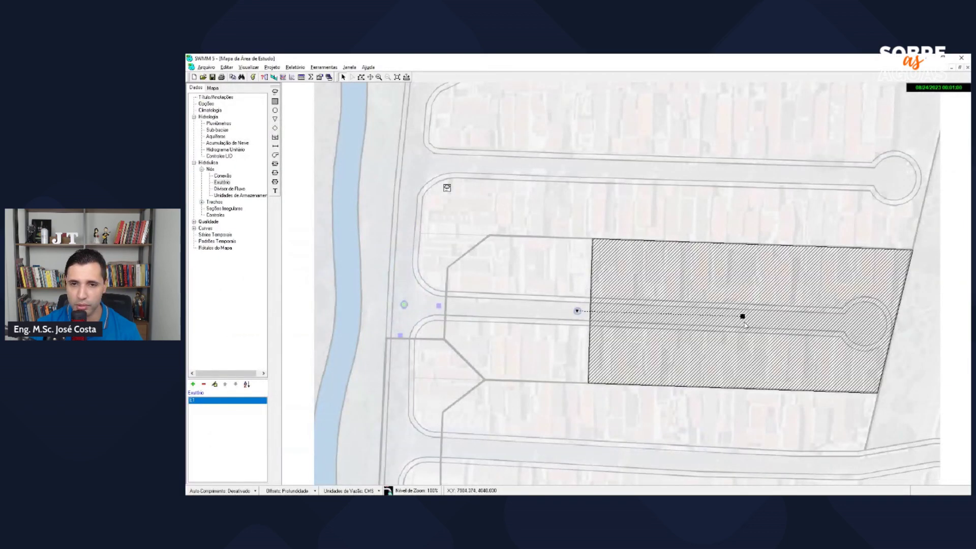
{"action": "double_click", "coordinate": [743, 319]}
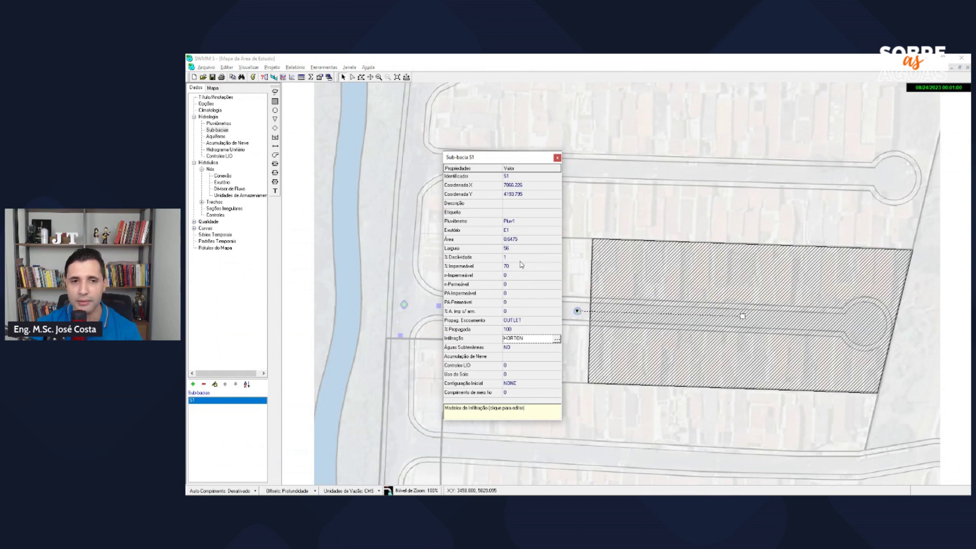
{"action": "left_click", "coordinate": [556, 158]}
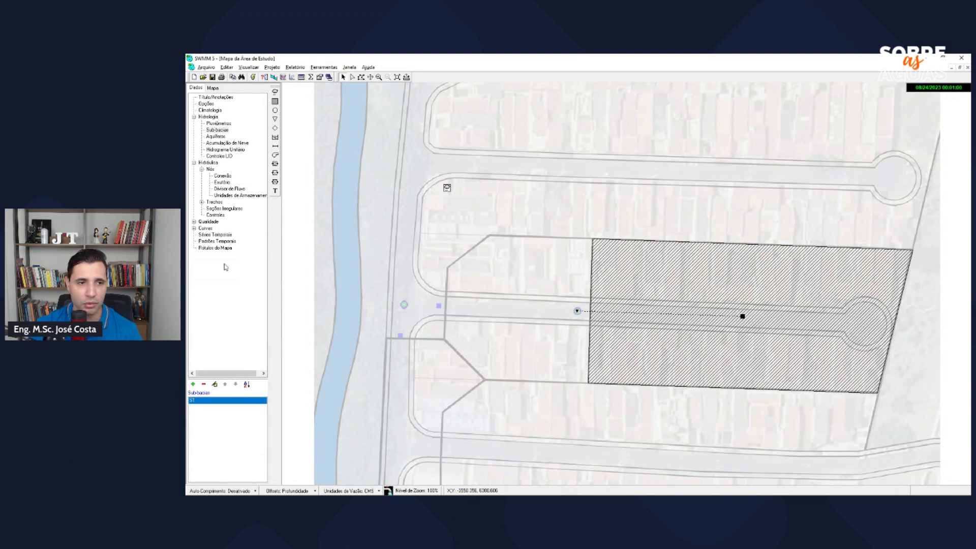
- Open the Chuva_D_10min time series in its editor and switch to Excel
{"action": "left_click", "coordinate": [218, 235]}
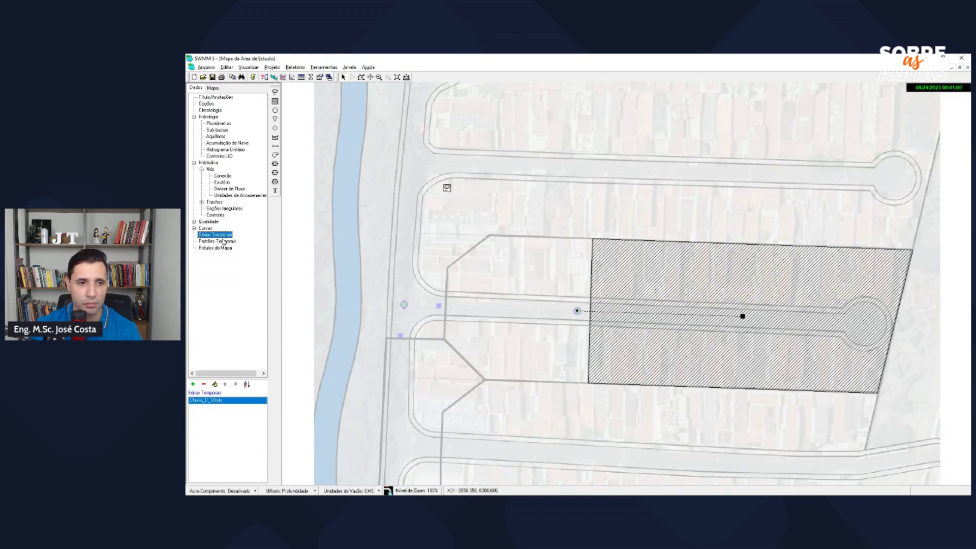
{"action": "left_click", "coordinate": [215, 384]}
{"action": "key", "text": "alt+Tab"}
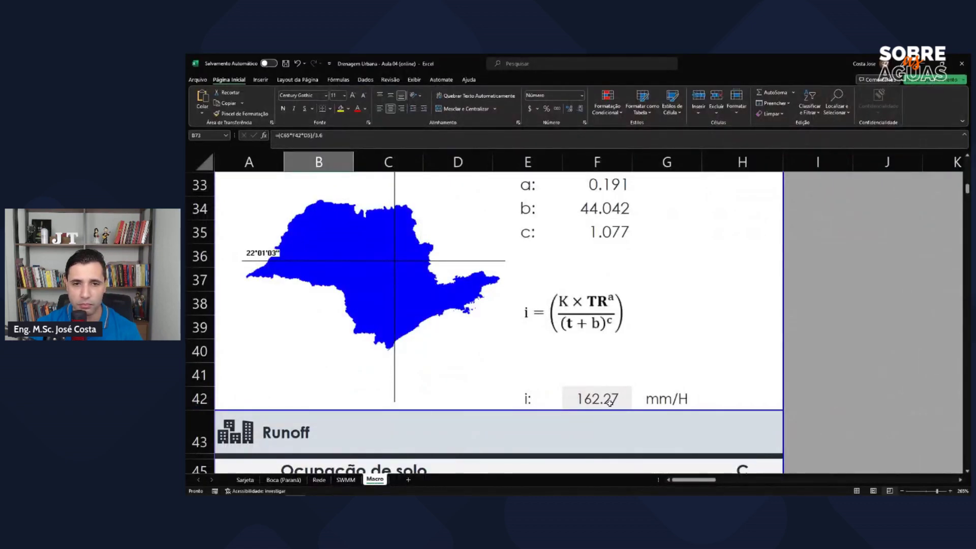
- Examine the rainfall intensity formula in cell F42 against its K, a, b, c and duration inputs, leaving it unedited
{"action": "double_click", "coordinate": [610, 401]}
{"action": "scroll", "coordinate": [610, 403], "scroll_direction": "up", "scroll_amount": 4}
{"action": "scroll", "coordinate": [615, 367], "scroll_direction": "down", "scroll_amount": 3}
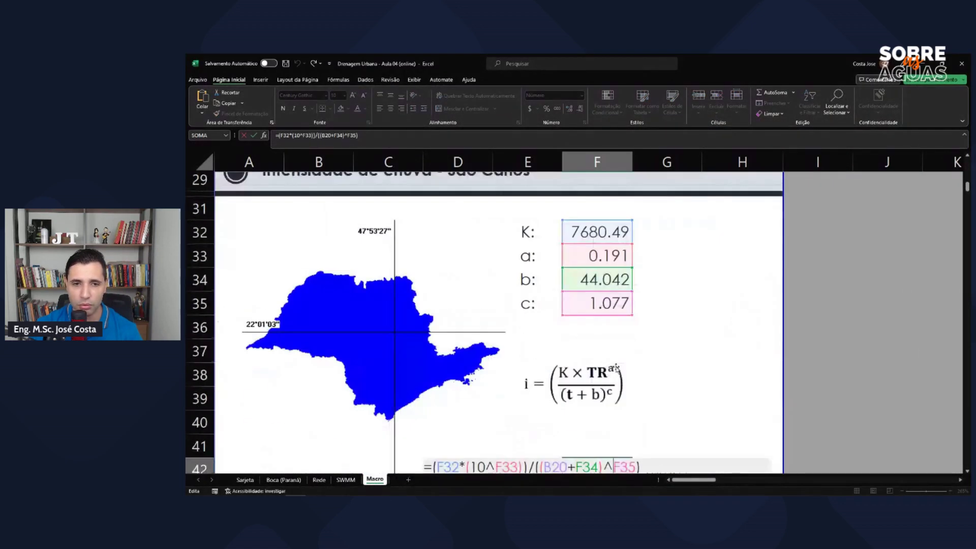
{"action": "scroll", "coordinate": [616, 367], "scroll_direction": "up", "scroll_amount": 5}
{"action": "scroll", "coordinate": [616, 367], "scroll_direction": "down", "scroll_amount": 7}
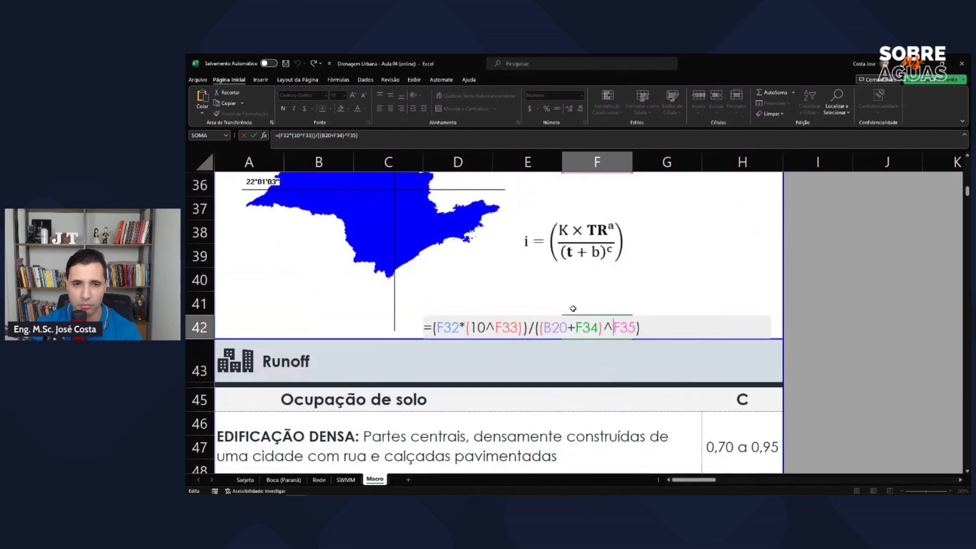
{"action": "scroll", "coordinate": [597, 328], "scroll_direction": "up", "scroll_amount": 7}
{"action": "scroll", "coordinate": [597, 328], "scroll_direction": "down", "scroll_amount": 6}
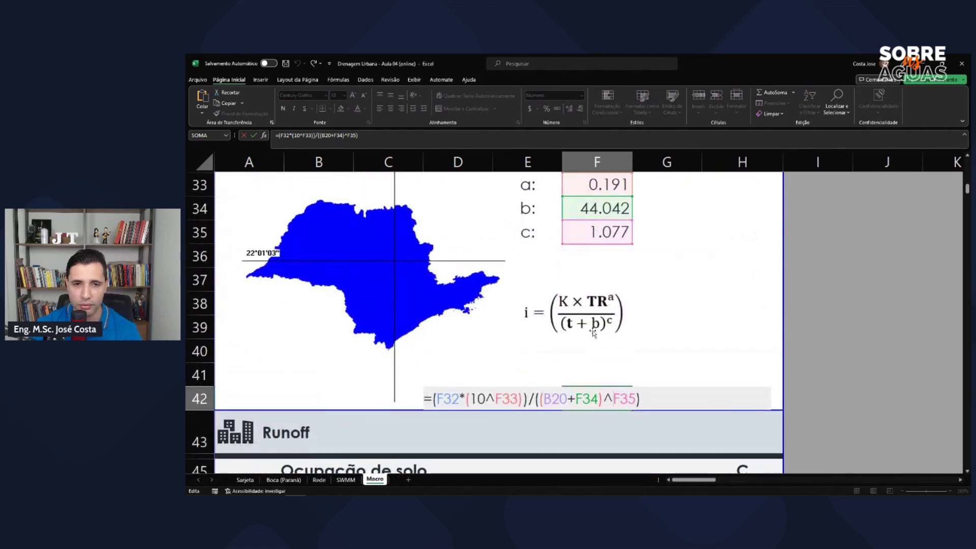
{"action": "scroll", "coordinate": [597, 328], "scroll_direction": "up", "scroll_amount": 6}
{"action": "scroll", "coordinate": [592, 331], "scroll_direction": "down", "scroll_amount": 6}
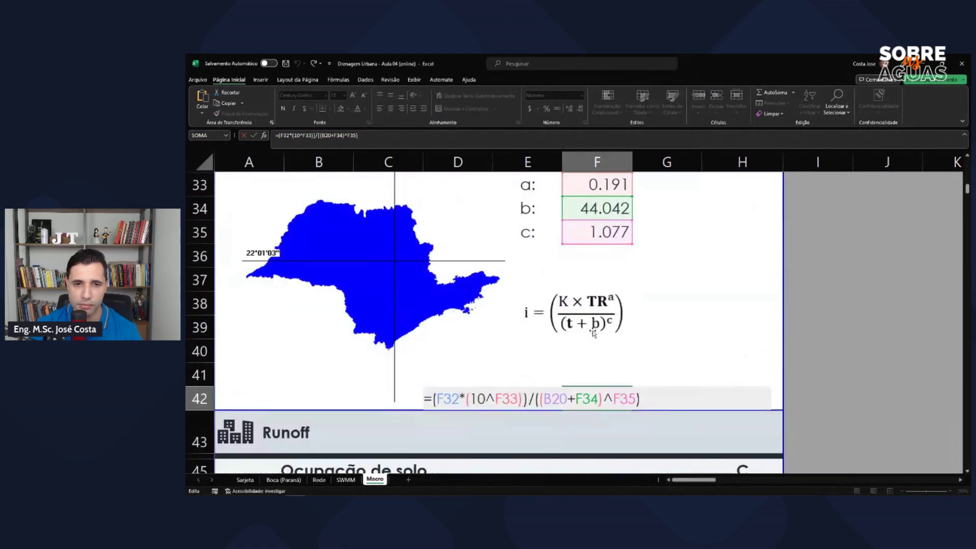
{"action": "key", "text": "Escape"}
- Return to SWMM, check the rainfall values throughout the Chuva_D_10min time series and close its editor
{"action": "key", "text": "alt+Tab"}
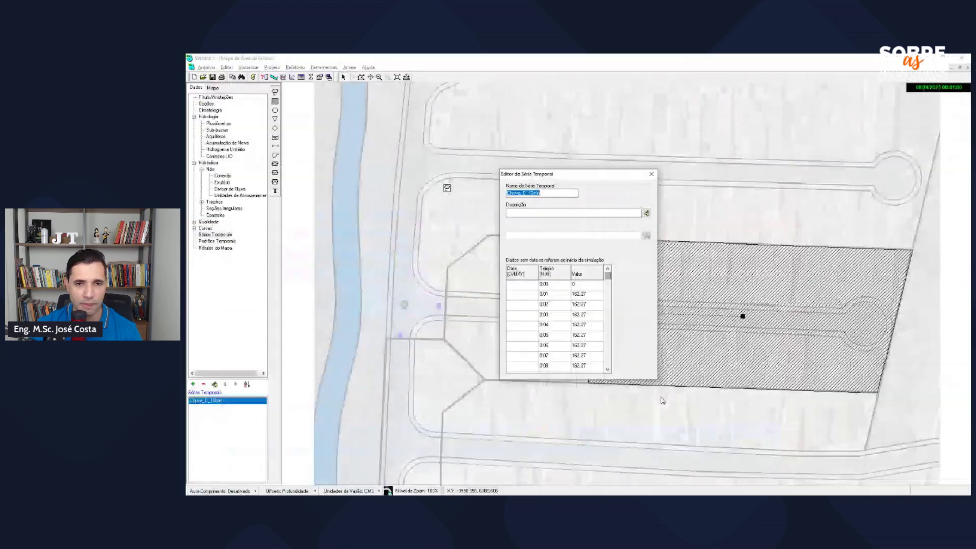
{"action": "left_click", "coordinate": [587, 297]}
{"action": "key", "text": "Down"}
{"action": "key", "text": "Down"}
{"action": "key", "text": "Down"}
{"action": "key", "text": "Down"}
{"action": "key", "text": "Down"}
{"action": "key", "text": "Down"}
{"action": "key", "text": "Down"}
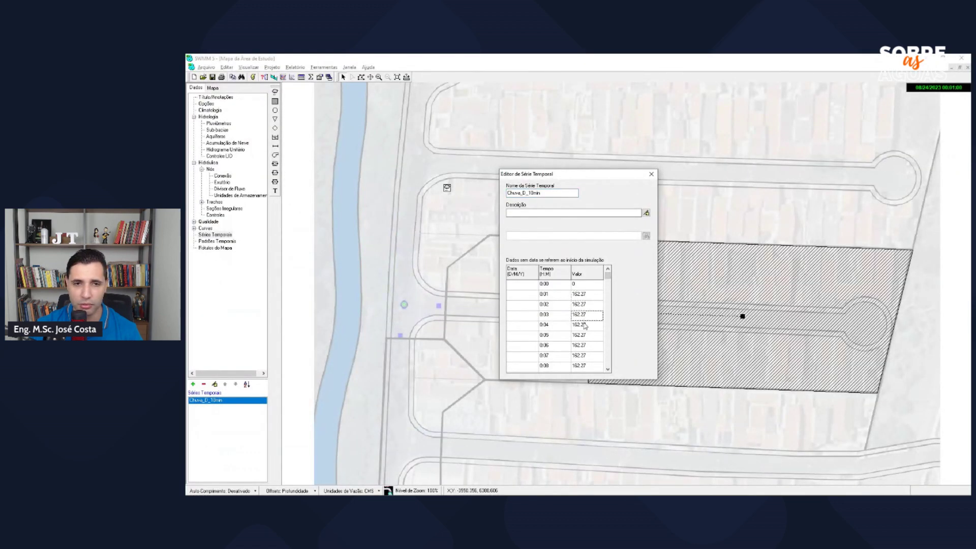
{"action": "scroll", "coordinate": [585, 354], "scroll_direction": "down", "scroll_amount": 10}
{"action": "scroll", "coordinate": [587, 353], "scroll_direction": "up", "scroll_amount": 7}
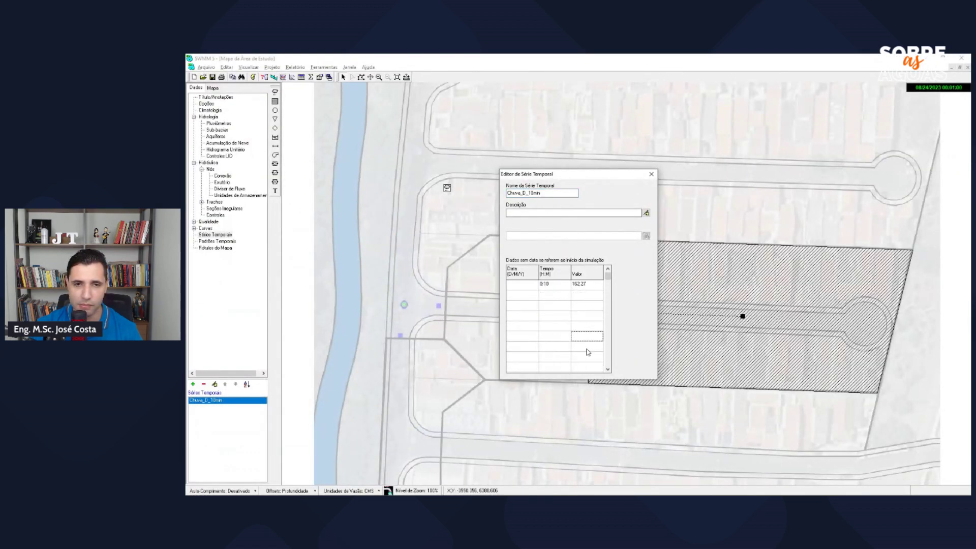
{"action": "left_click", "coordinate": [639, 338]}
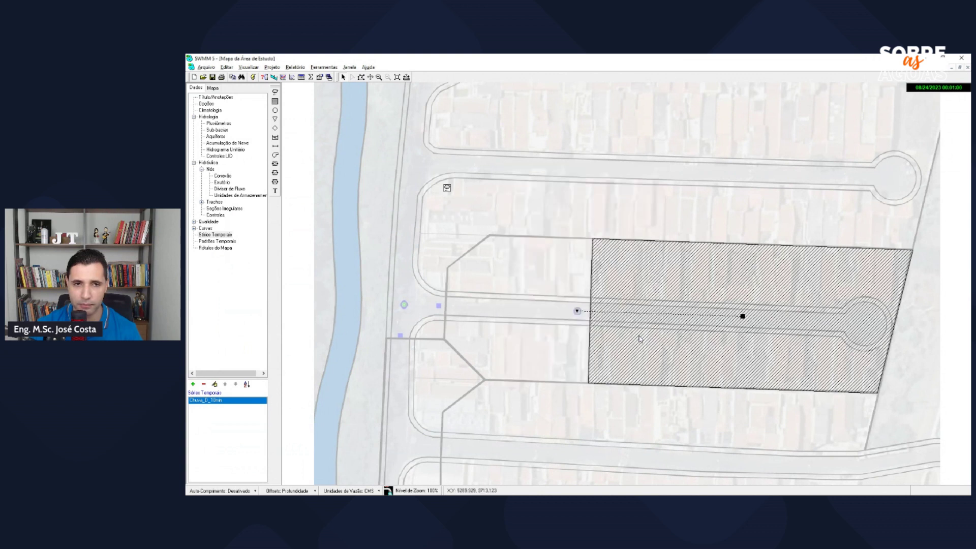
- Check the properties of the rain gauge and of outfall E1, closing each property window
{"action": "double_click", "coordinate": [446, 188]}
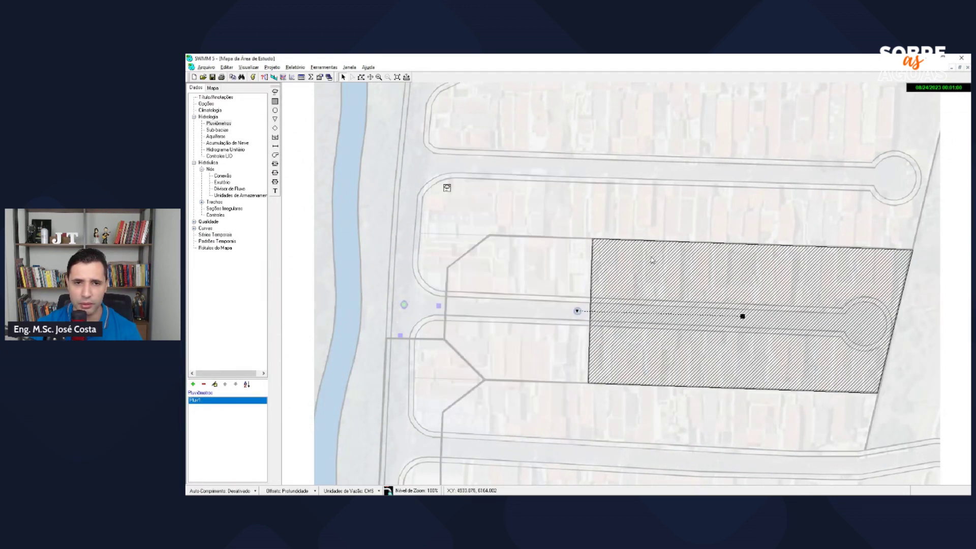
{"action": "left_click", "coordinate": [557, 158]}
{"action": "double_click", "coordinate": [577, 311]}
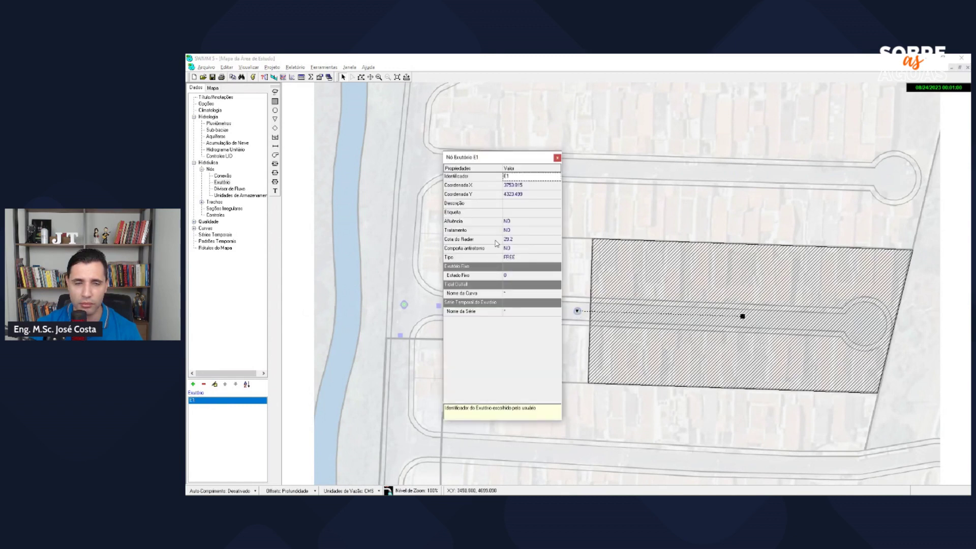
{"action": "left_click", "coordinate": [557, 158]}
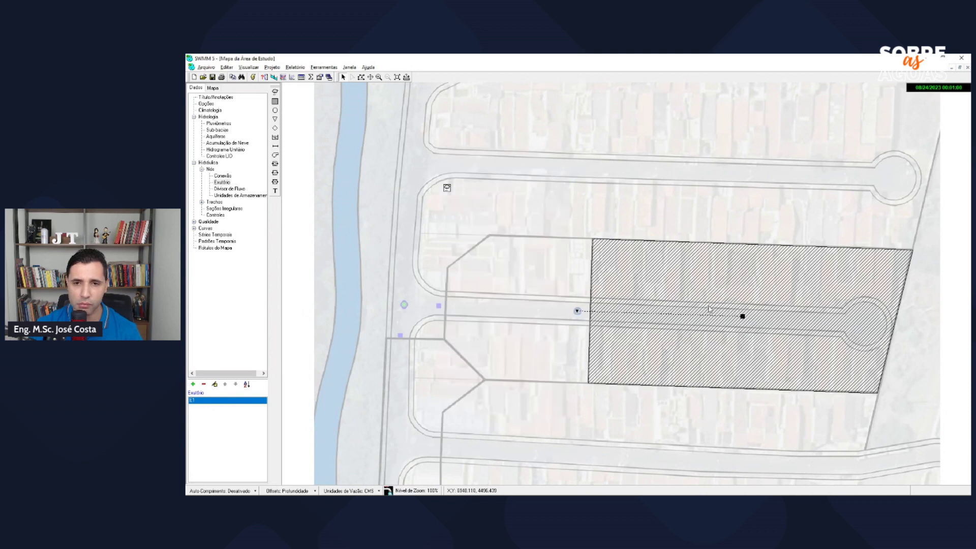
- Open sub-basin S1's properties and check its area, width (Largura) and slope (% Declividade)
{"action": "double_click", "coordinate": [742, 316]}
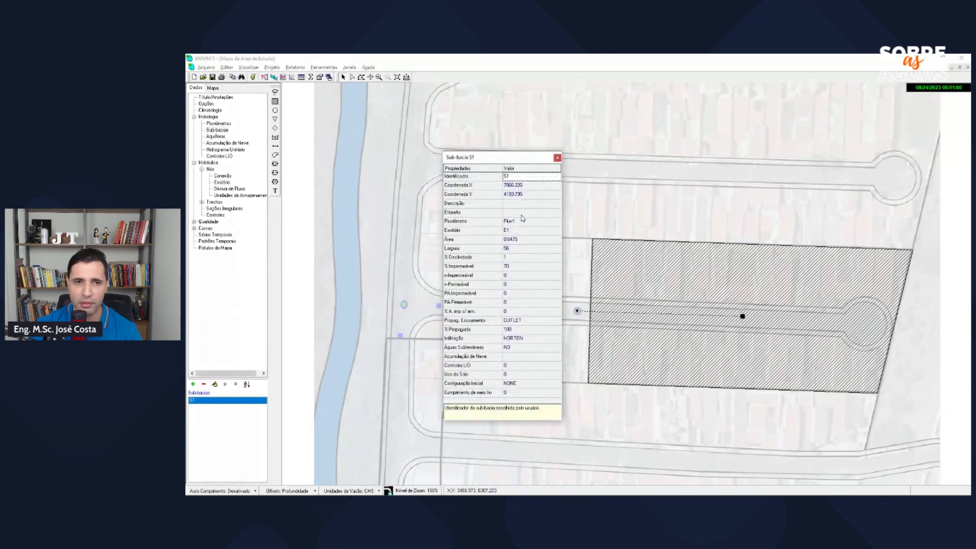
{"action": "left_click", "coordinate": [526, 239]}
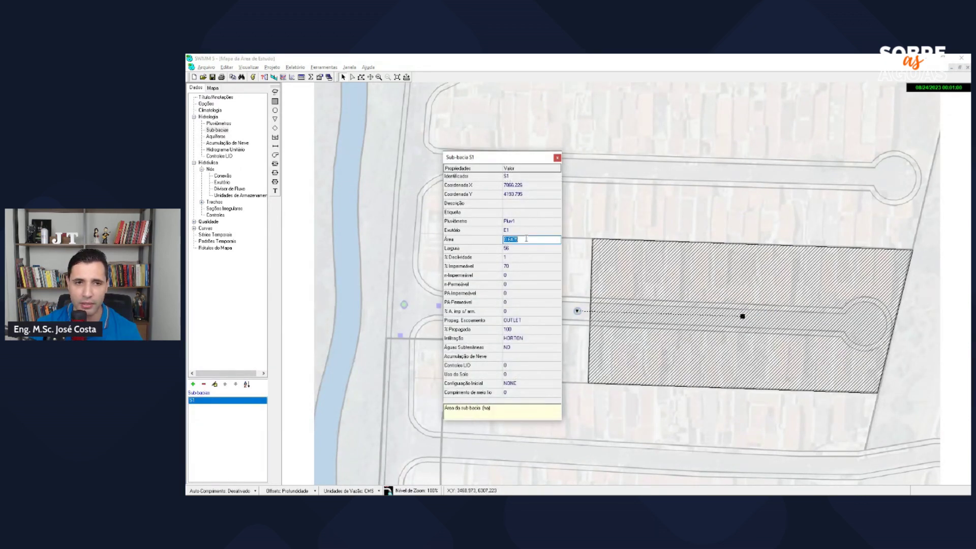
{"action": "left_click", "coordinate": [514, 249]}
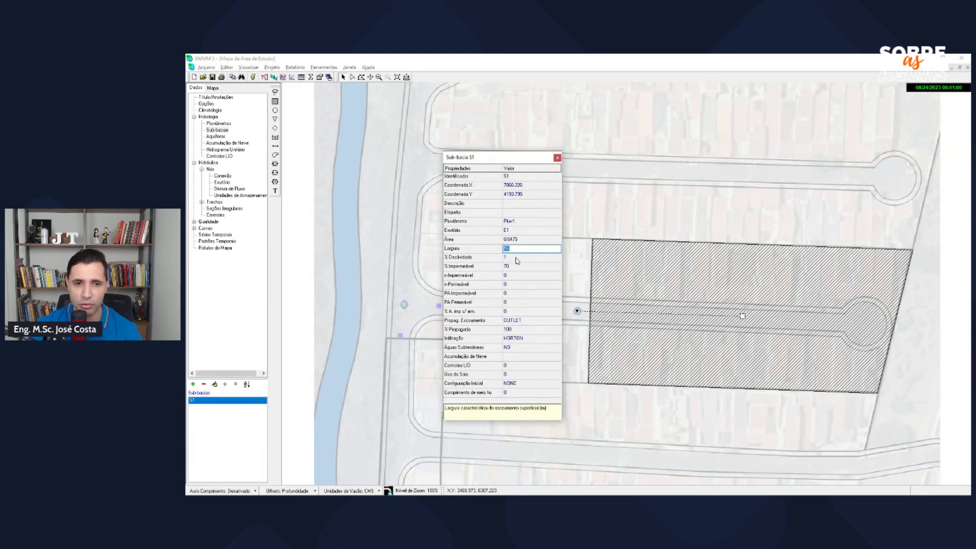
{"action": "left_click", "coordinate": [514, 258]}
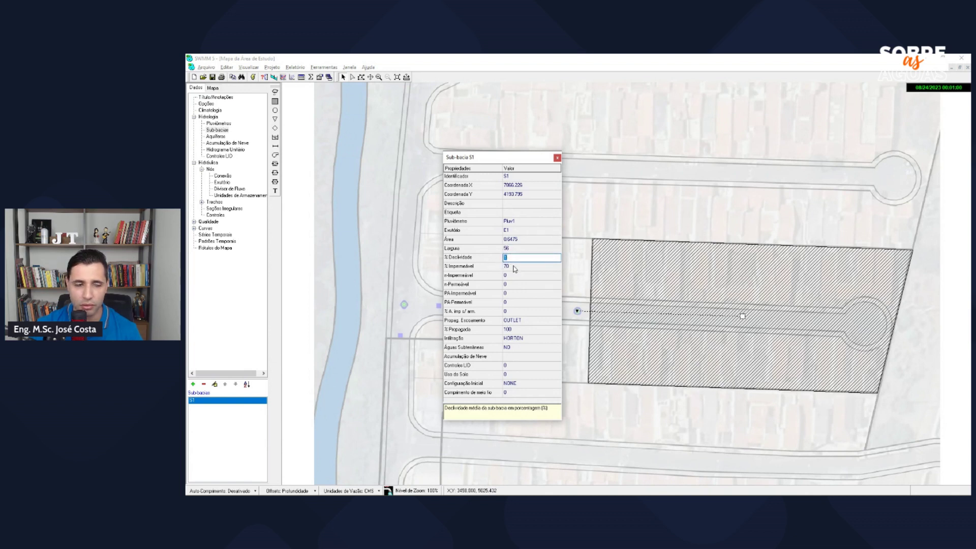
- Switch to Excel and check the basin slope in cell D7 and the other input data of the Macro sheet
{"action": "key", "text": "alt+Tab"}
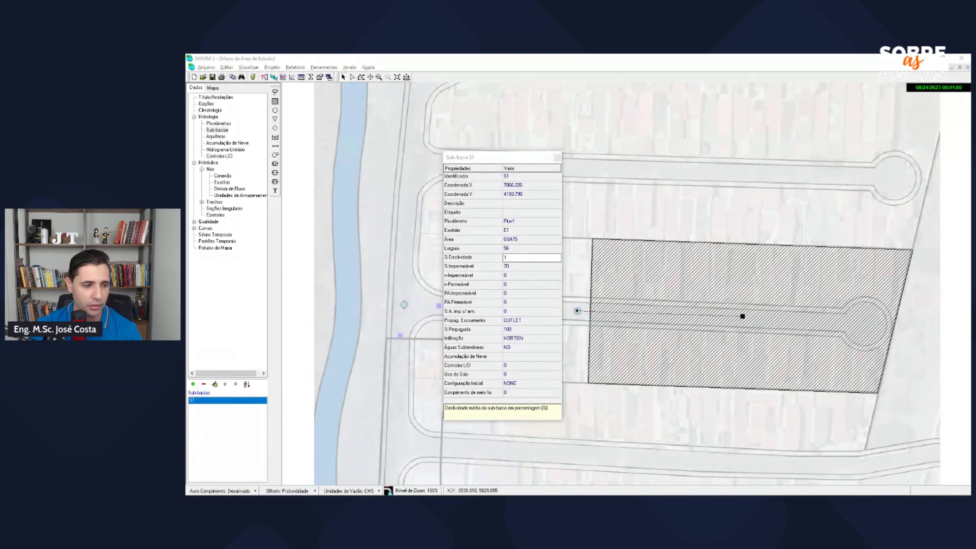
{"action": "key", "text": "alt+Tab"}
{"action": "scroll", "coordinate": [498, 347], "scroll_direction": "up", "scroll_amount": 10}
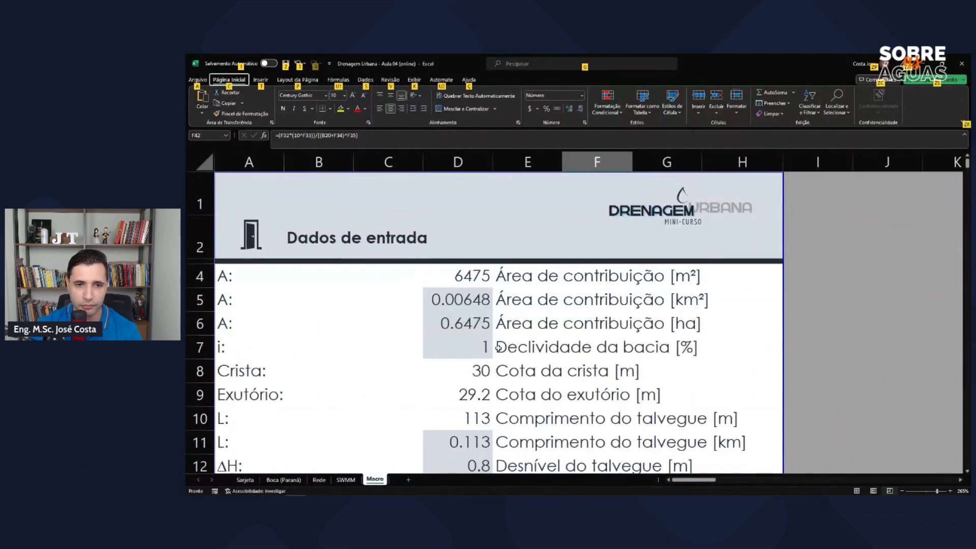
{"action": "left_click", "coordinate": [480, 347]}
{"action": "scroll", "coordinate": [476, 347], "scroll_direction": "down", "scroll_amount": 1}
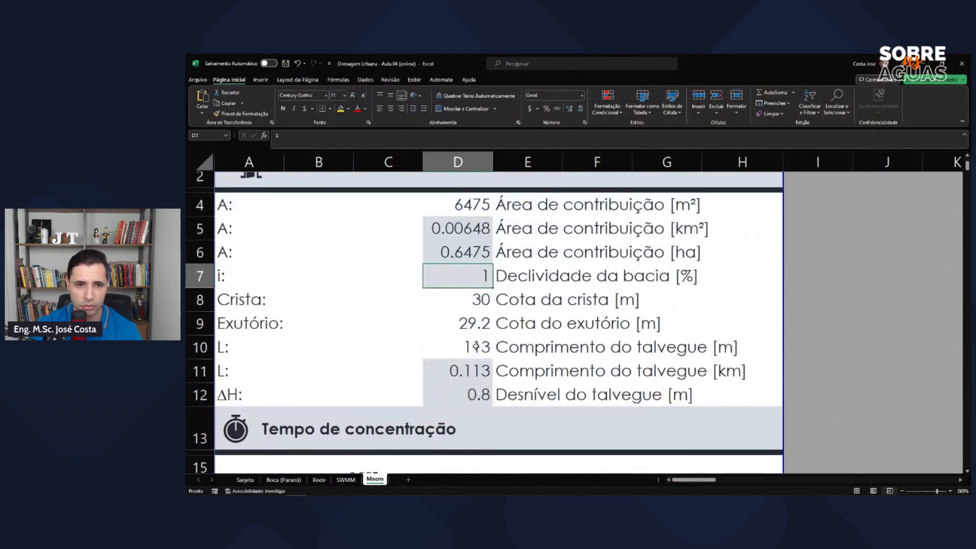
- Return to SWMM and check sub-basin S1's % Impermeável and % Propagada values
{"action": "key", "text": "alt+Tab"}
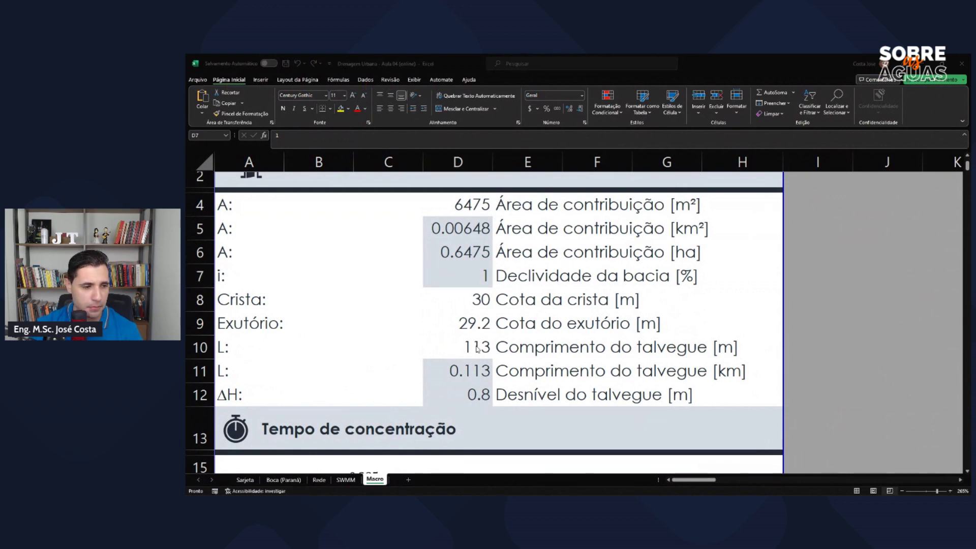
{"action": "key", "text": "alt+Tab"}
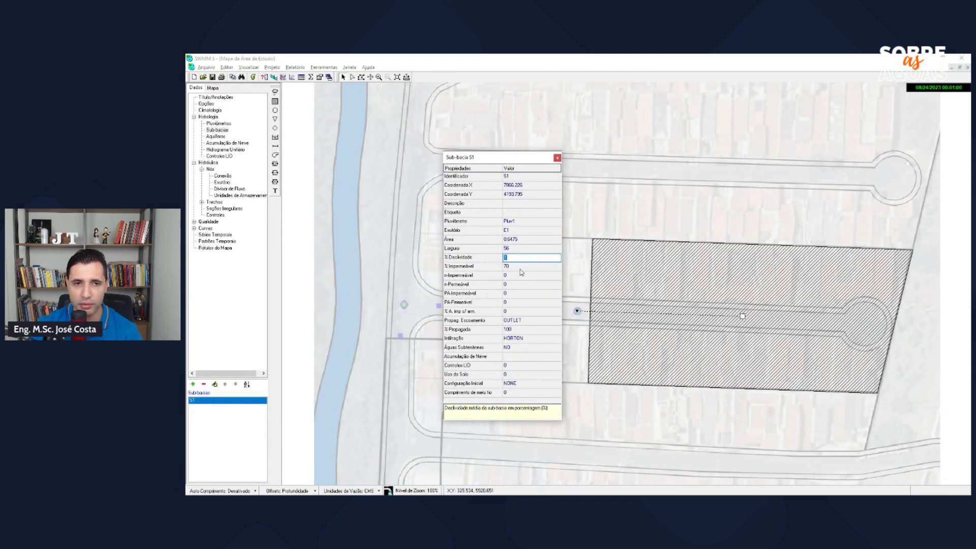
{"action": "left_click", "coordinate": [522, 266]}
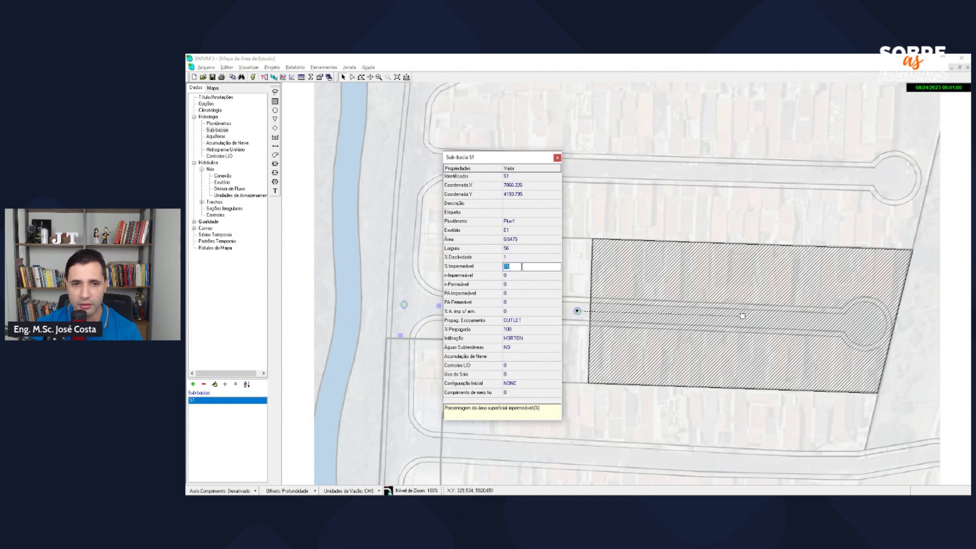
{"action": "left_click", "coordinate": [518, 330]}
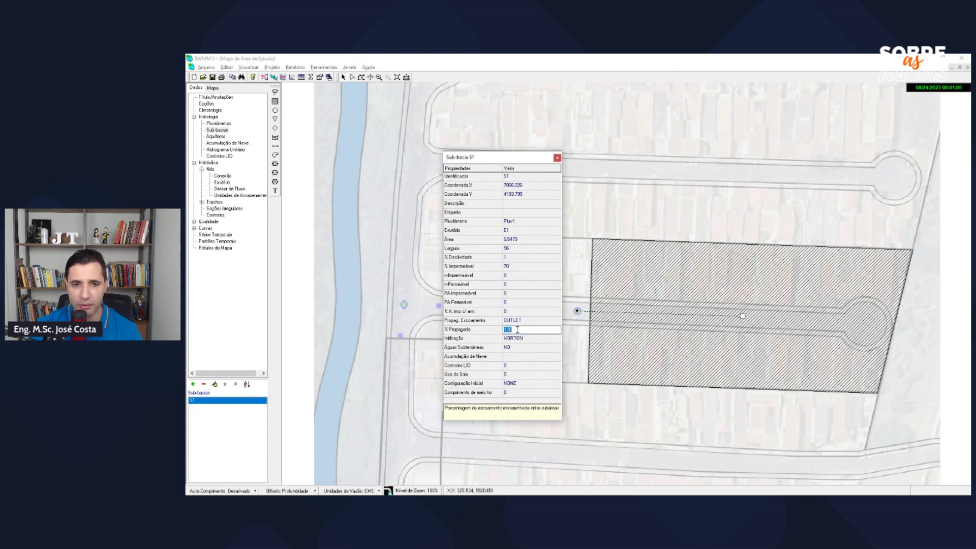
- Set both the maximum and minimum Horton infiltration rates of sub-basin S1 to 300 and accept them
{"action": "left_click", "coordinate": [550, 339]}
{"action": "left_click", "coordinate": [557, 339]}
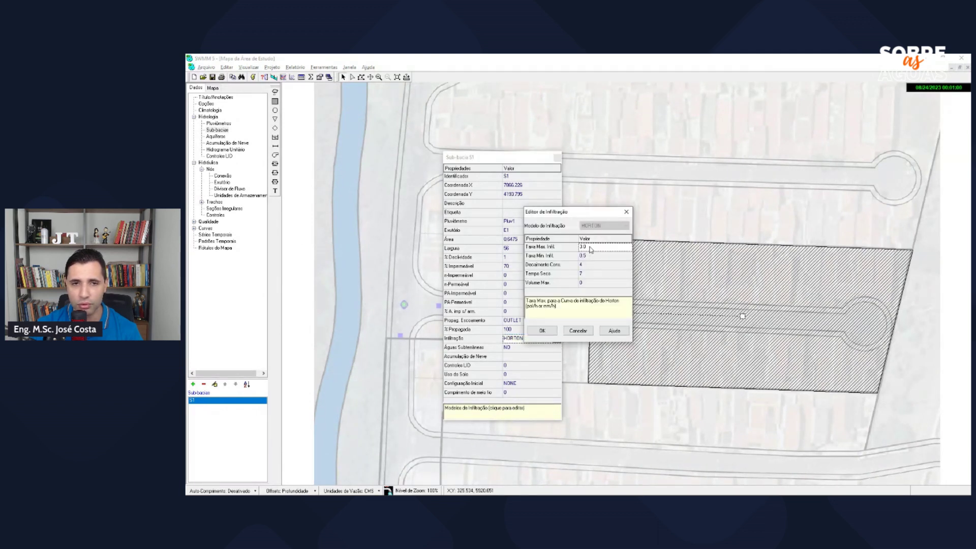
{"action": "left_click", "coordinate": [590, 246]}
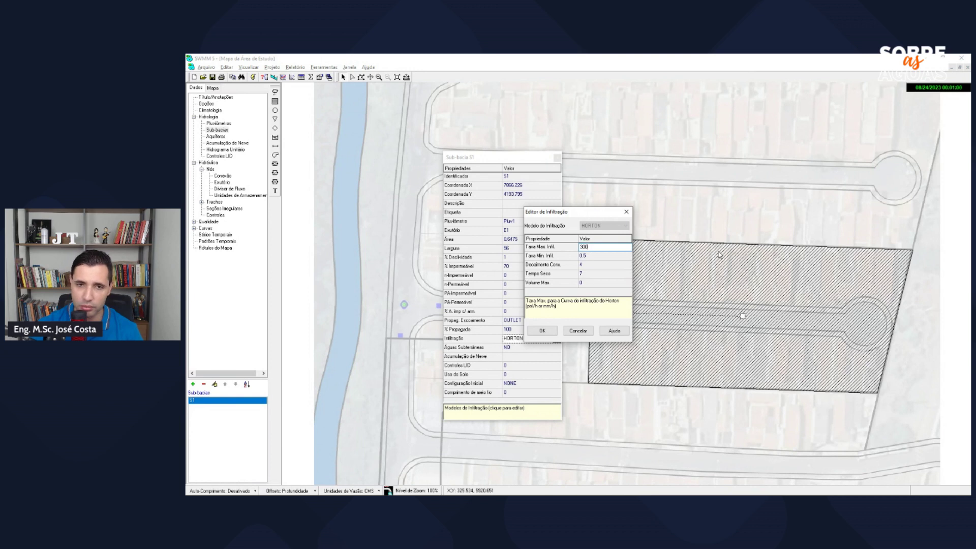
{"action": "type", "text": "300"}
{"action": "left_click", "coordinate": [598, 258]}
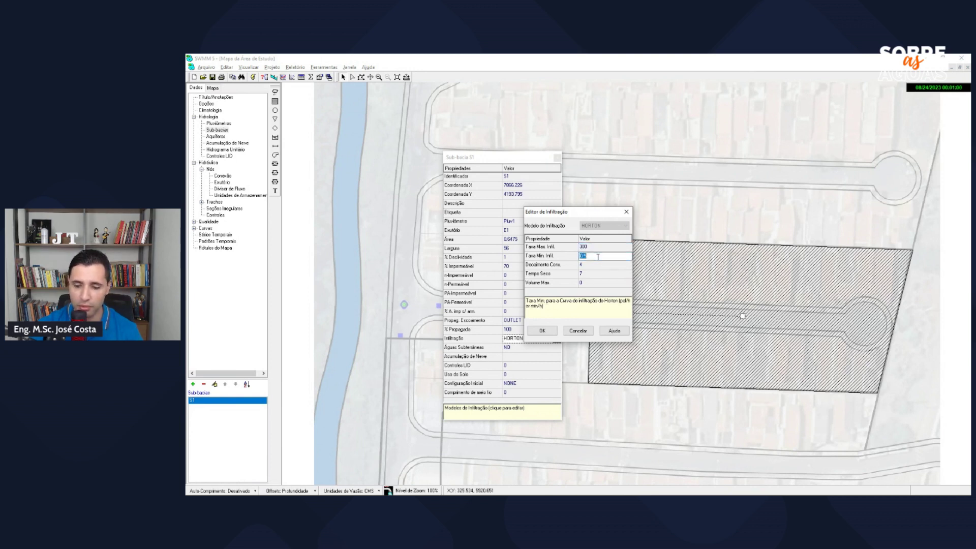
{"action": "type", "text": "300"}
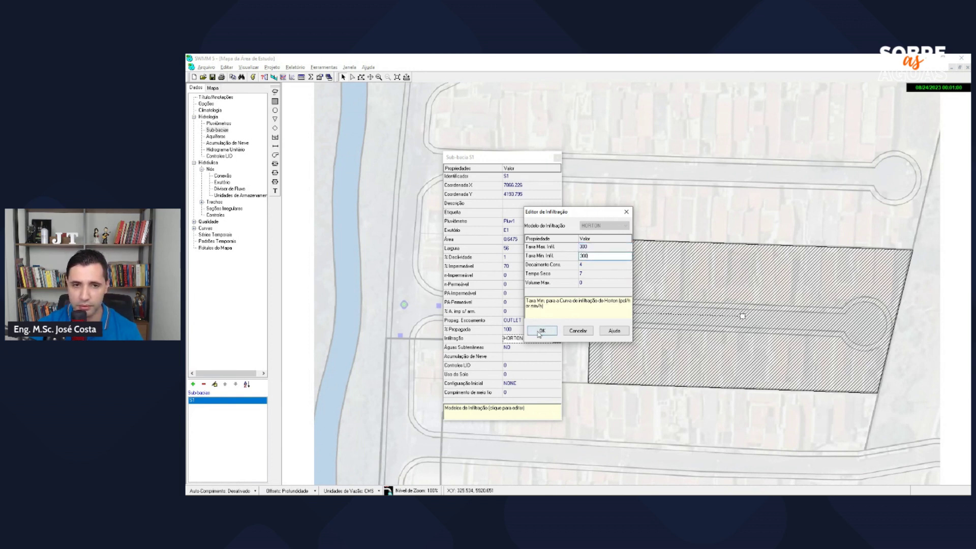
{"action": "left_click", "coordinate": [542, 331]}
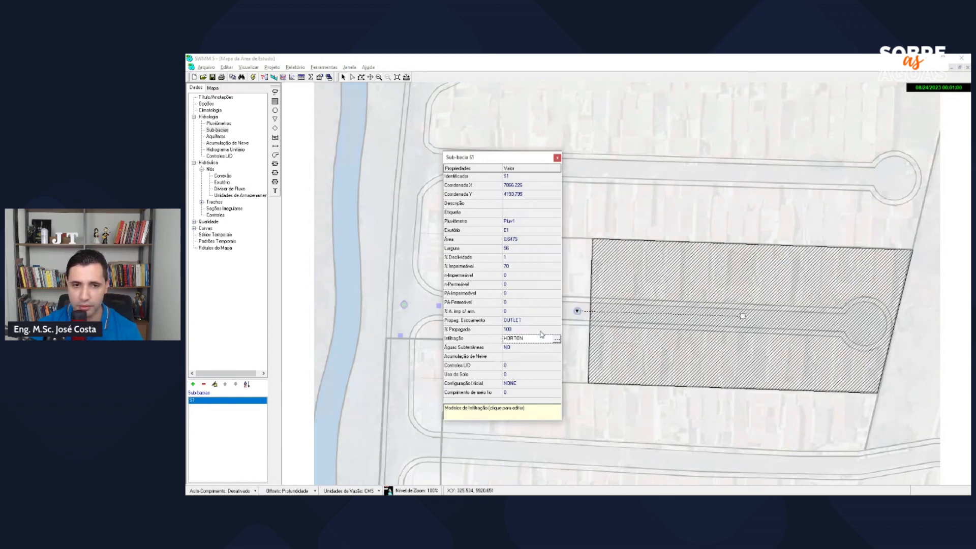
- Close sub-basin S1's properties, rerun the simulation and briefly recheck S1's parameters
{"action": "left_click", "coordinate": [557, 158]}
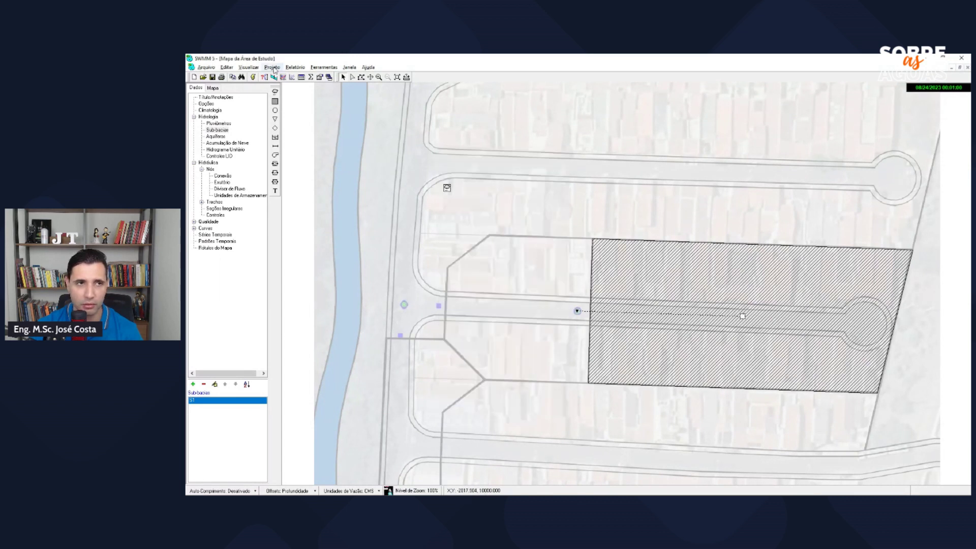
{"action": "left_click", "coordinate": [253, 77]}
{"action": "left_click", "coordinate": [579, 313]}
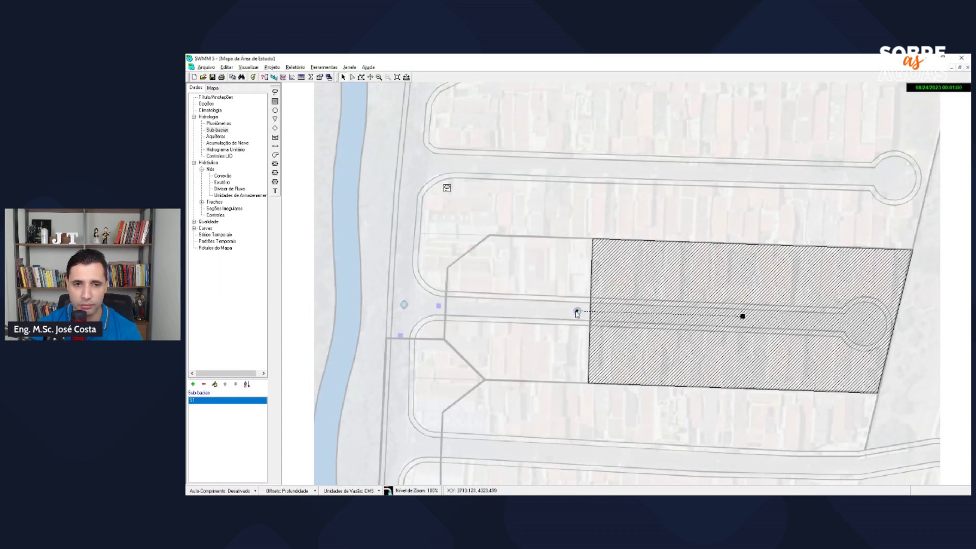
{"action": "double_click", "coordinate": [741, 317]}
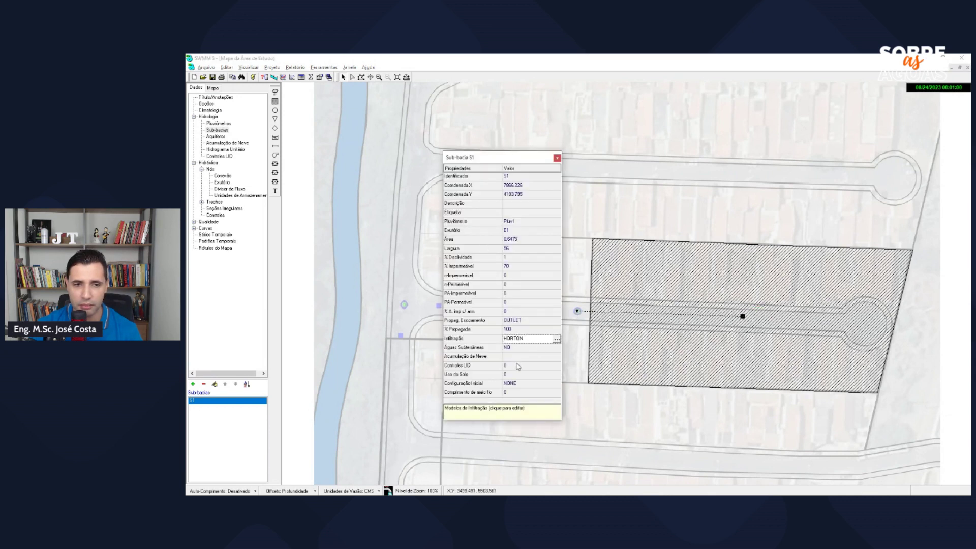
{"action": "left_click", "coordinate": [557, 158]}
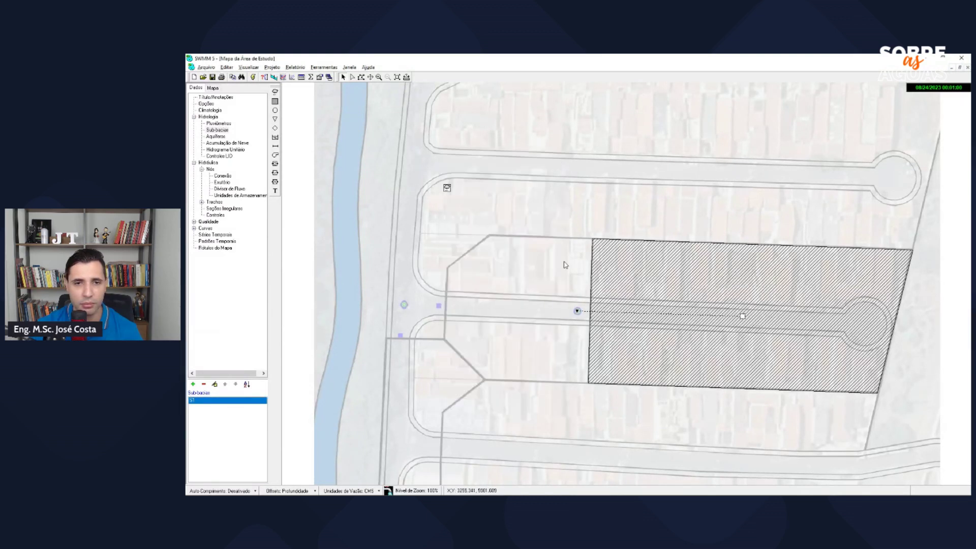
- Plot the Afluência Total time series of outfall E1, examine its hydrograph and close the graph
{"action": "left_click", "coordinate": [577, 311]}
{"action": "left_click", "coordinate": [283, 76]}
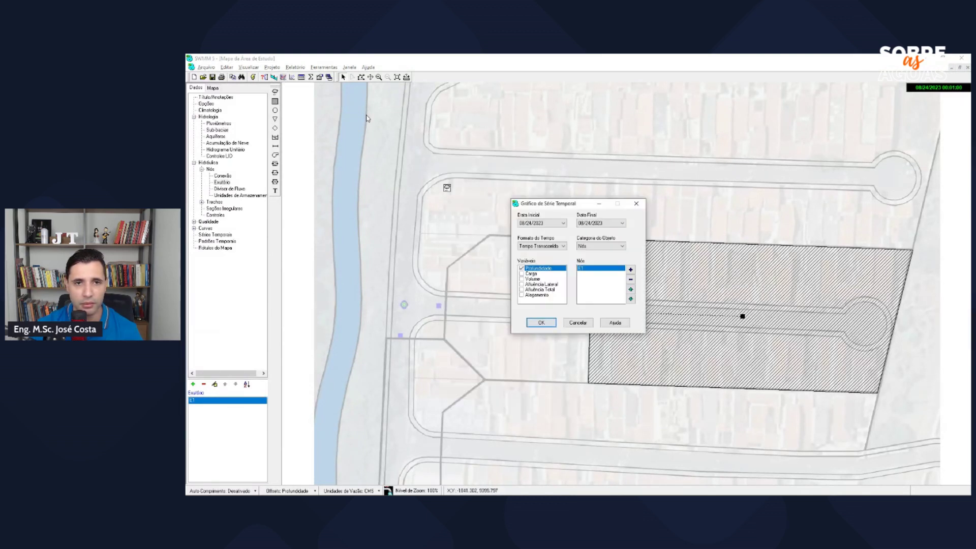
{"action": "left_click", "coordinate": [532, 290]}
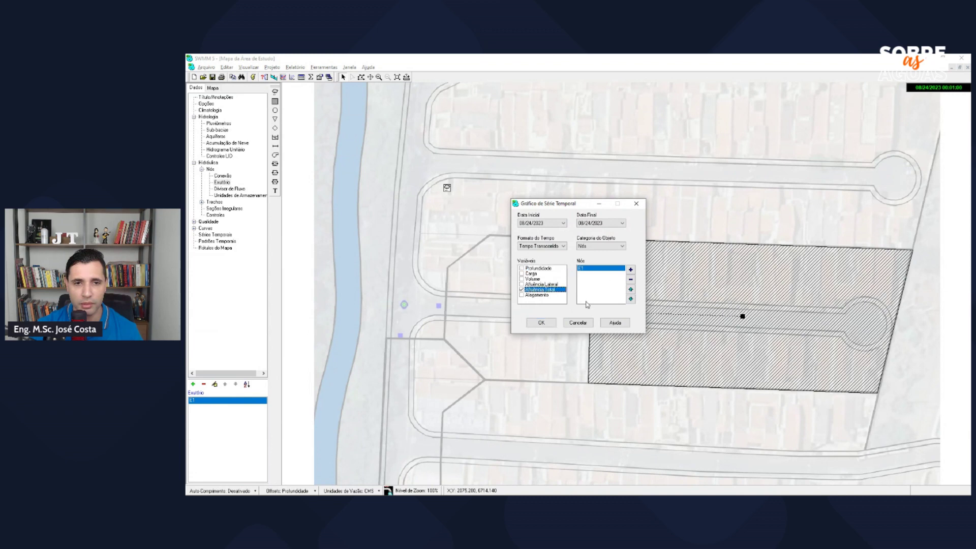
{"action": "left_click", "coordinate": [544, 324]}
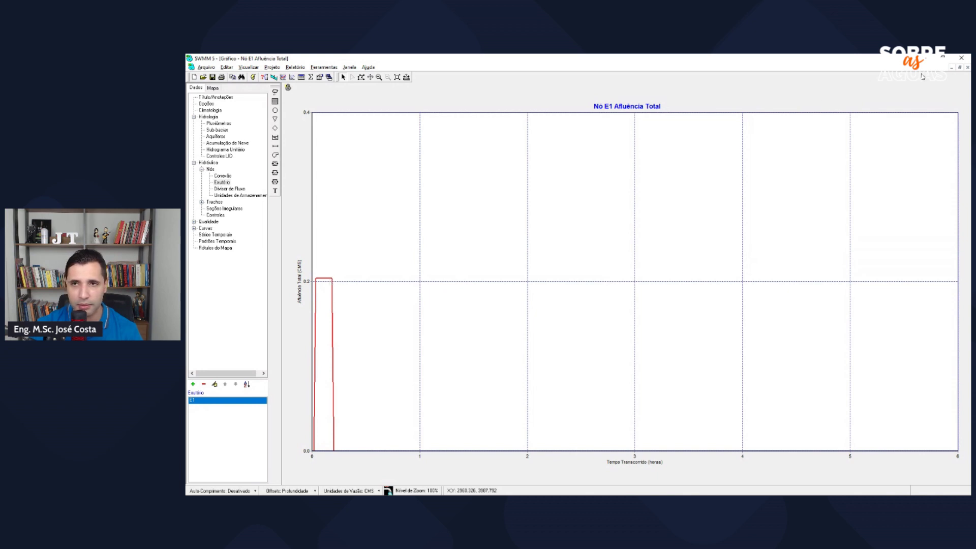
{"action": "left_click", "coordinate": [966, 68]}
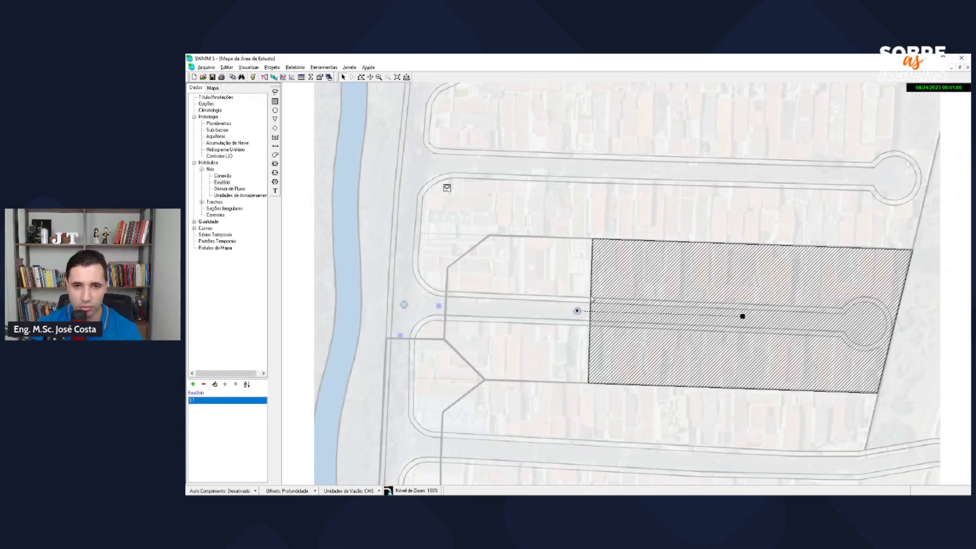
- Create a table by object for outfall E1 with only Afluência Total and examine the first minutes' flows
{"action": "left_click", "coordinate": [302, 77]}
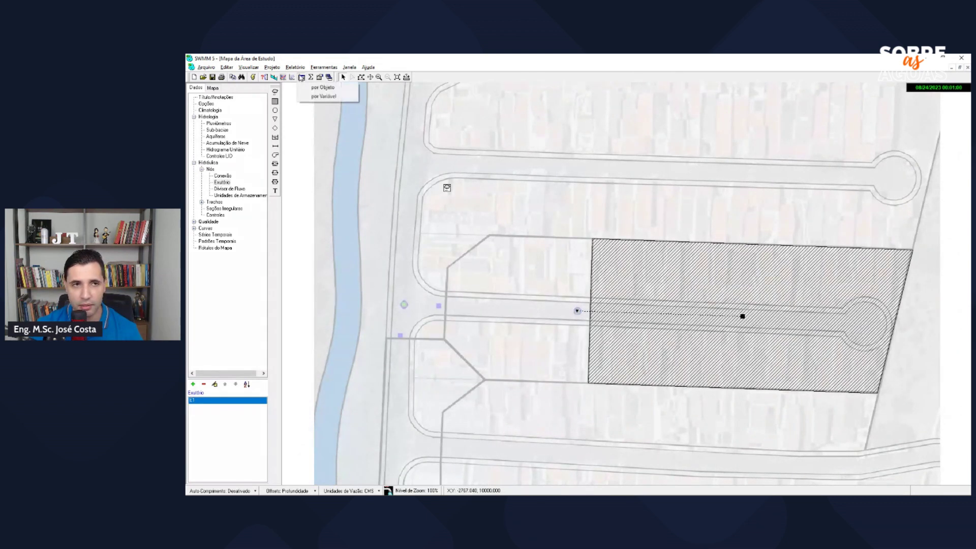
{"action": "left_click", "coordinate": [320, 88]}
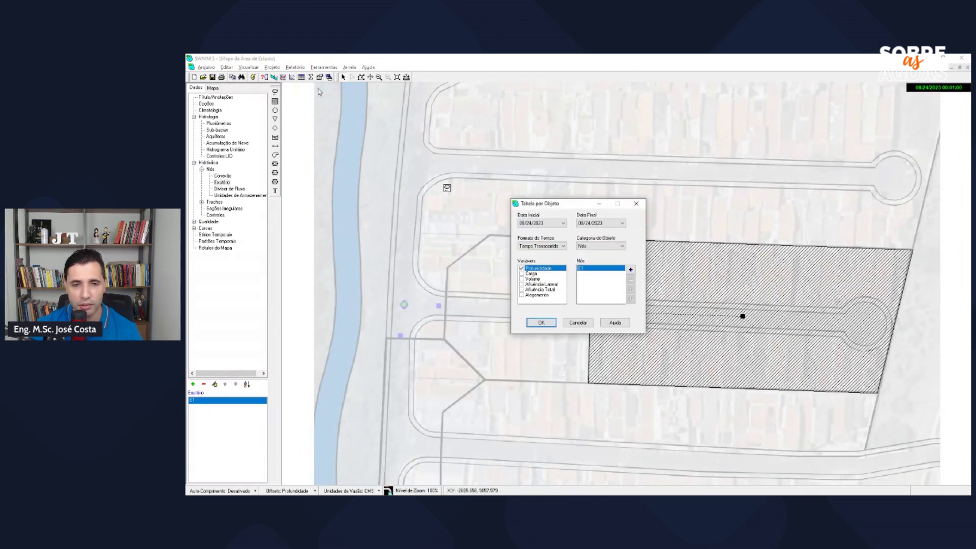
{"action": "left_click", "coordinate": [522, 289]}
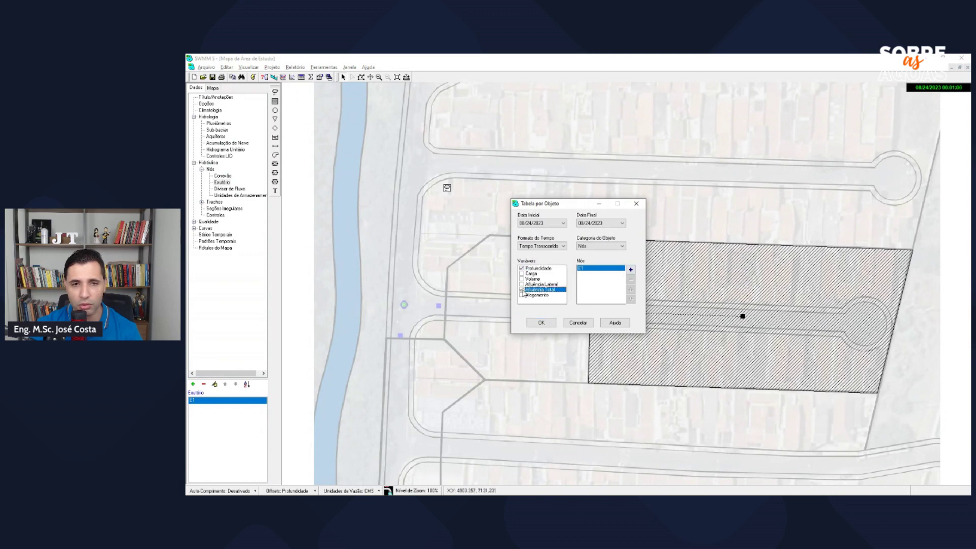
{"action": "left_click", "coordinate": [521, 268]}
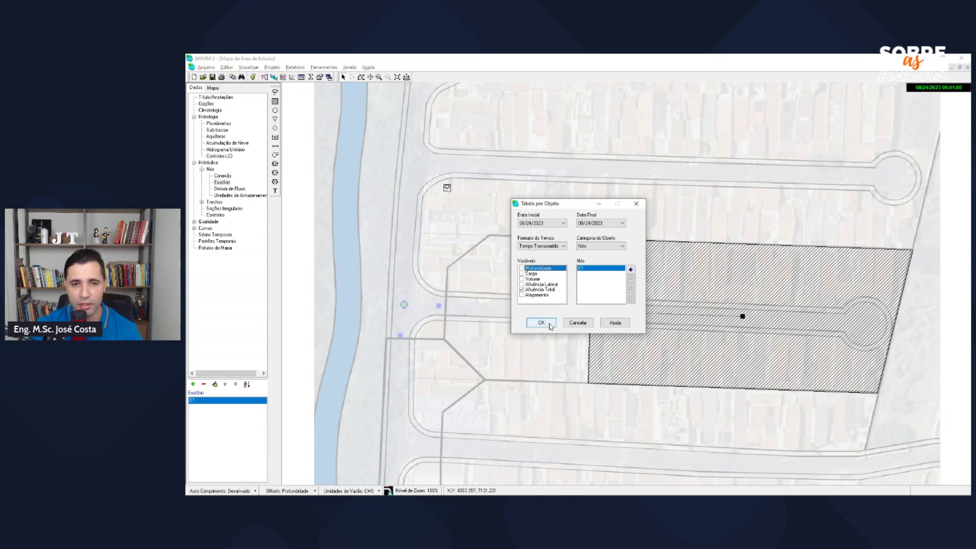
{"action": "left_click", "coordinate": [551, 325]}
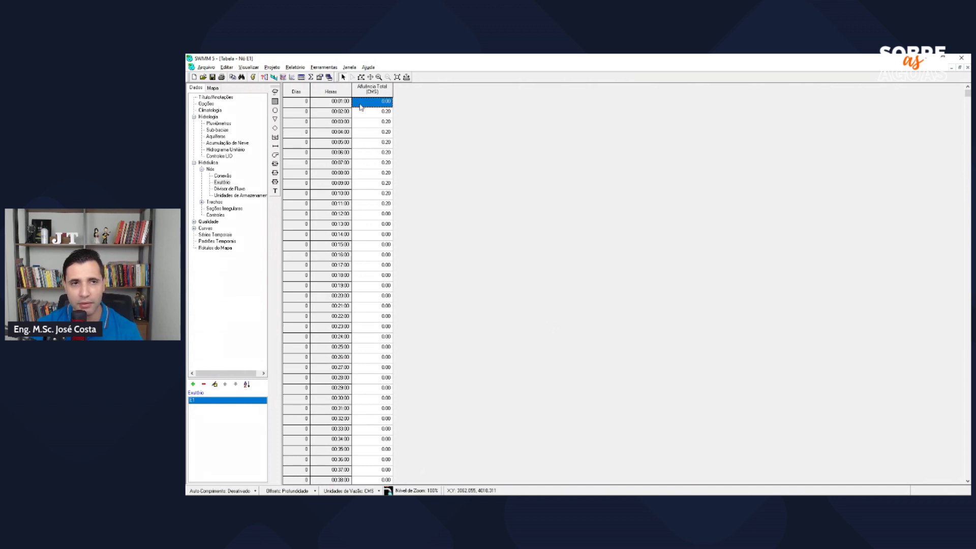
{"action": "key", "text": "Down"}
{"action": "key", "text": "Down"}
{"action": "key", "text": "Down"}
{"action": "key", "text": "Down"}
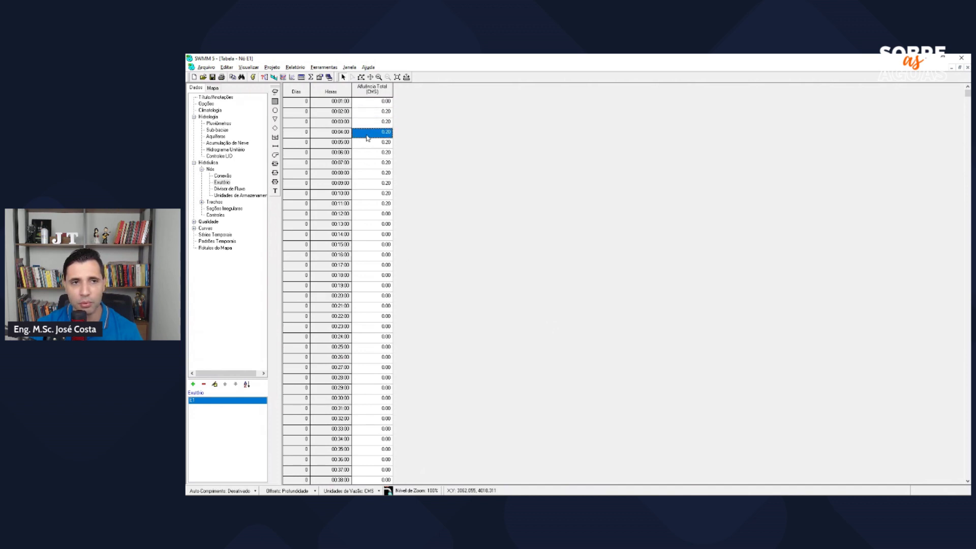
{"action": "key", "text": "Down"}
{"action": "key", "text": "Down"}
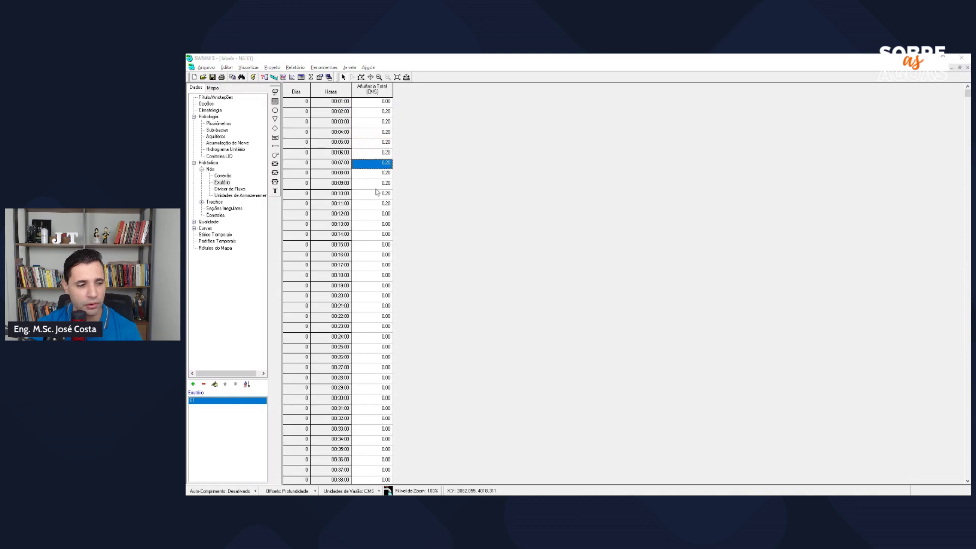
- Switch to Excel and format the rational-method flow Q in cell B73 of the Macro sheet to two decimal places
{"action": "key", "text": "alt+Tab"}
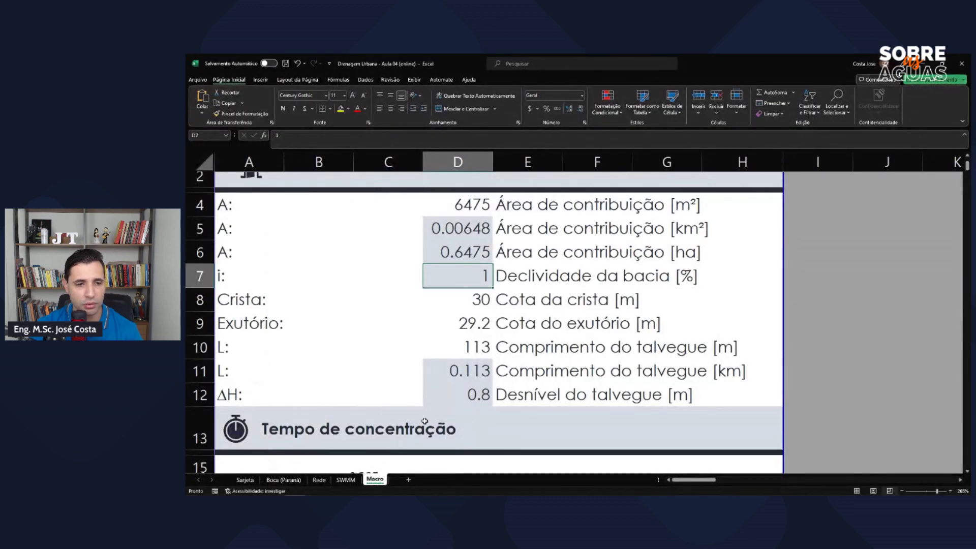
{"action": "scroll", "coordinate": [438, 383], "scroll_direction": "down", "scroll_amount": 6}
{"action": "scroll", "coordinate": [437, 384], "scroll_direction": "down", "scroll_amount": 15}
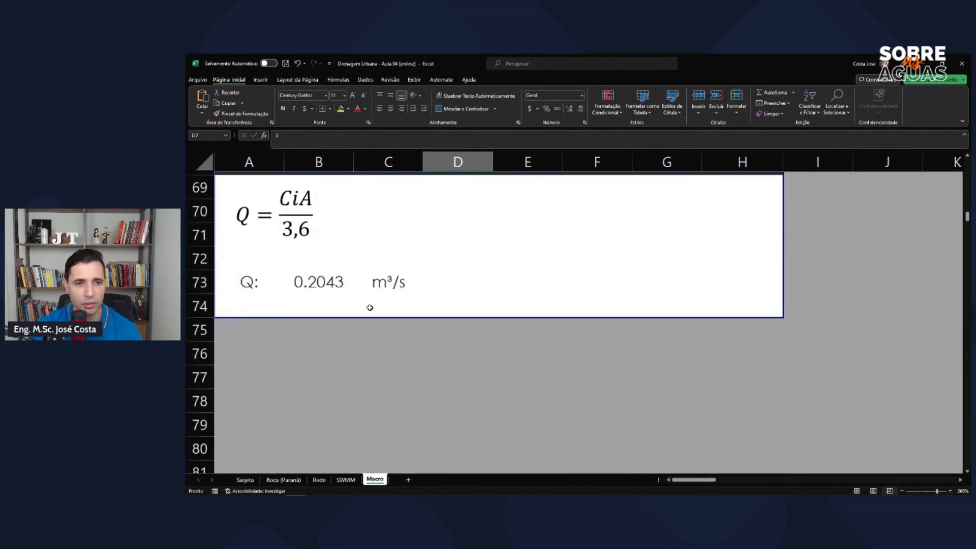
{"action": "left_click", "coordinate": [333, 289]}
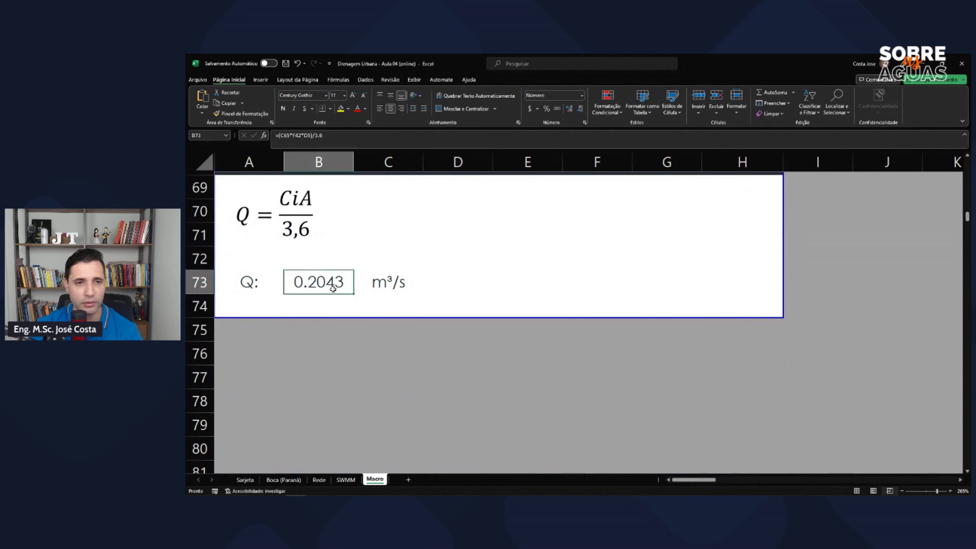
{"action": "left_click", "coordinate": [570, 110]}
{"action": "left_click", "coordinate": [570, 110]}
{"action": "left_click", "coordinate": [580, 110]}
{"action": "left_click", "coordinate": [581, 109]}
{"action": "left_click", "coordinate": [581, 109]}
{"action": "left_click", "coordinate": [581, 109]}
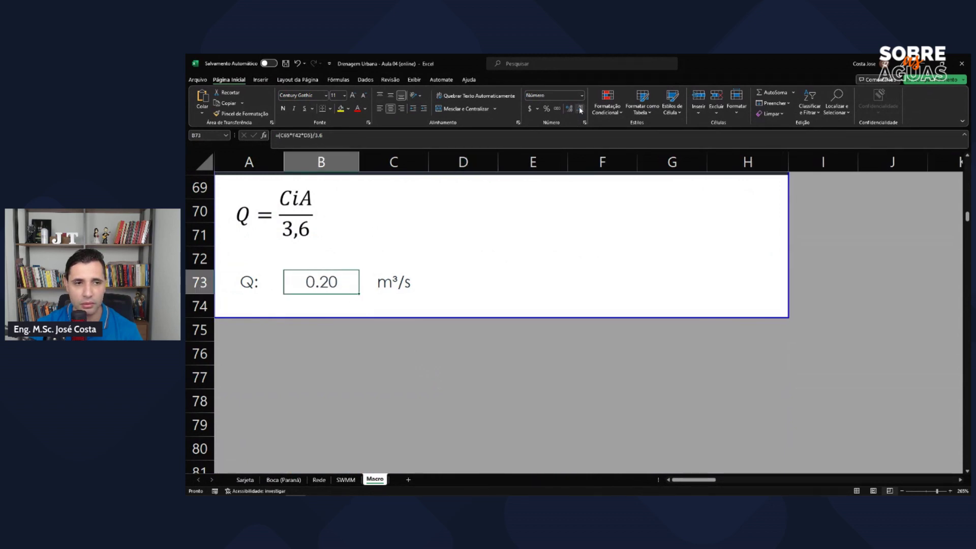
{"action": "left_click", "coordinate": [598, 305]}
- Compare SWMM's Afluência Total values from 00:02:00 to 00:11:00 with Excel's Q in row 73, then close the SWMM table
{"action": "key", "text": "alt+Tab"}
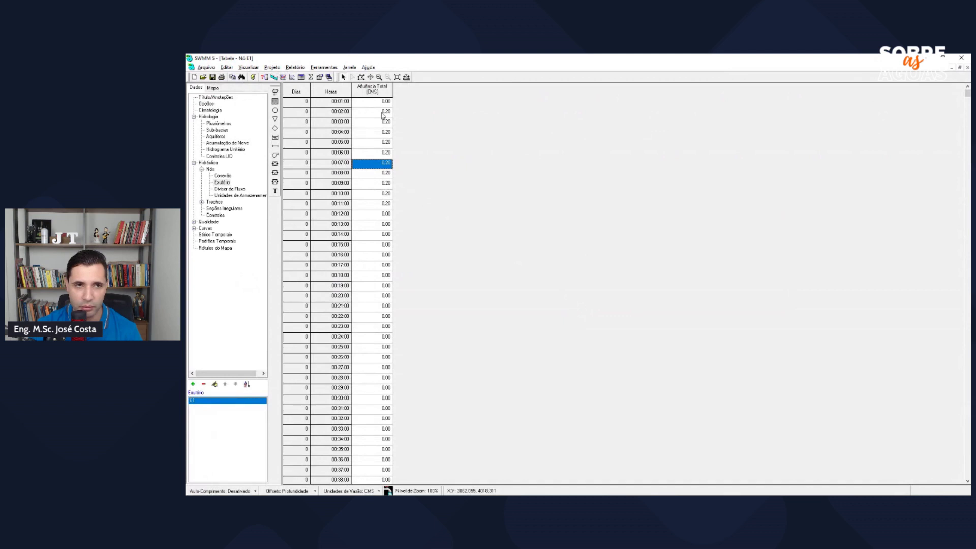
{"action": "left_click_drag", "start_coordinate": [382, 113], "coordinate": [379, 206]}
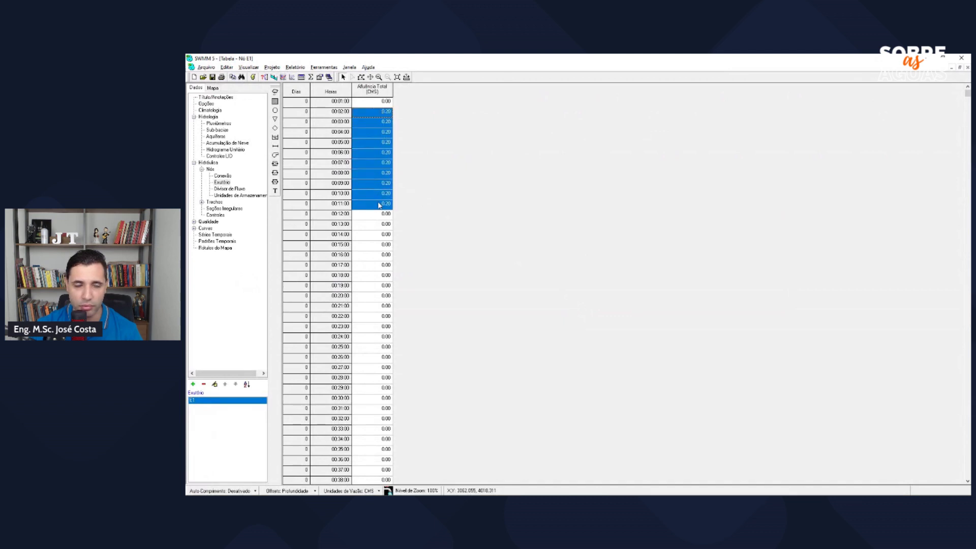
{"action": "key", "text": "alt+Tab"}
{"action": "left_click", "coordinate": [294, 283]}
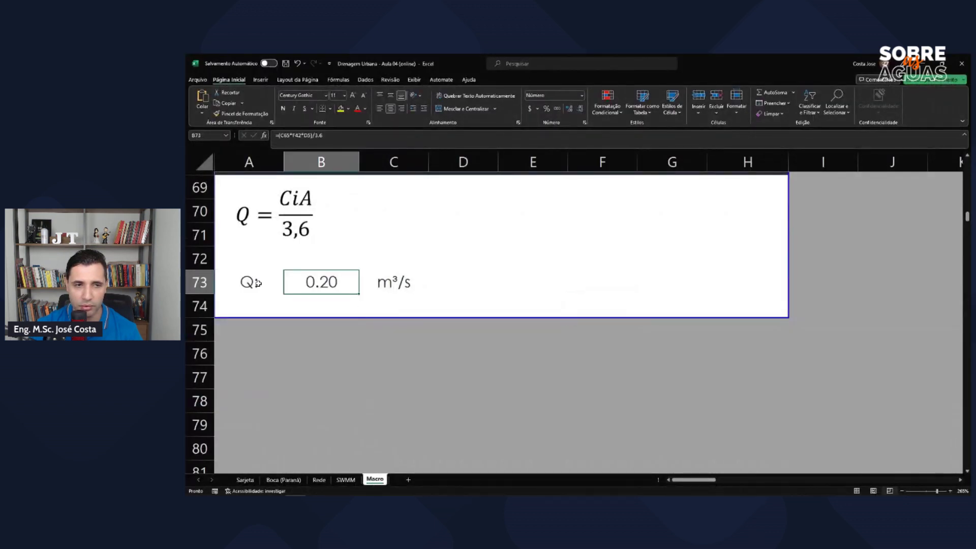
{"action": "left_click_drag", "start_coordinate": [258, 282], "coordinate": [383, 281]}
{"action": "key", "text": "ctrl+v"}
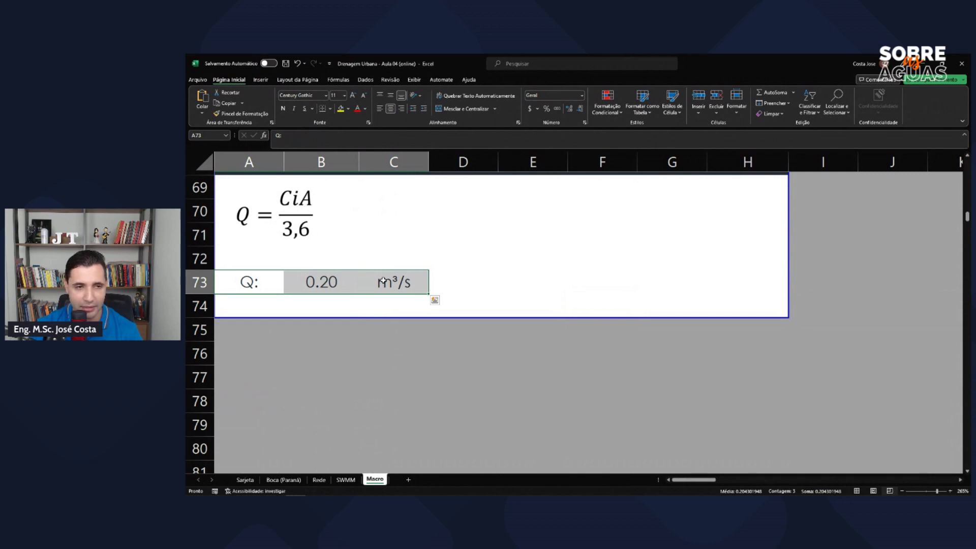
{"action": "key", "text": "alt+Tab"}
{"action": "key", "text": "alt+Tab"}
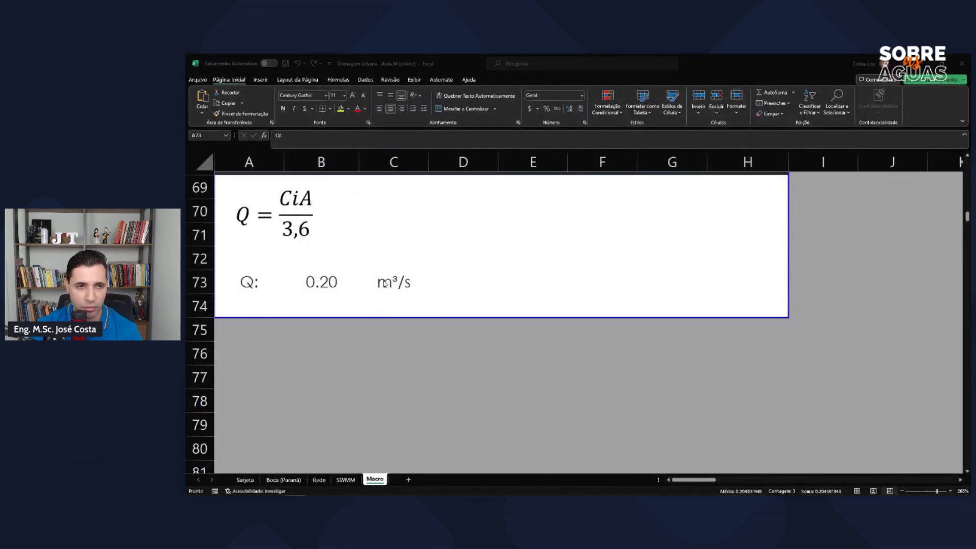
{"action": "key", "text": "alt+Tab"}
{"action": "key", "text": "alt+Tab"}
{"action": "key", "text": "alt+Tab"}
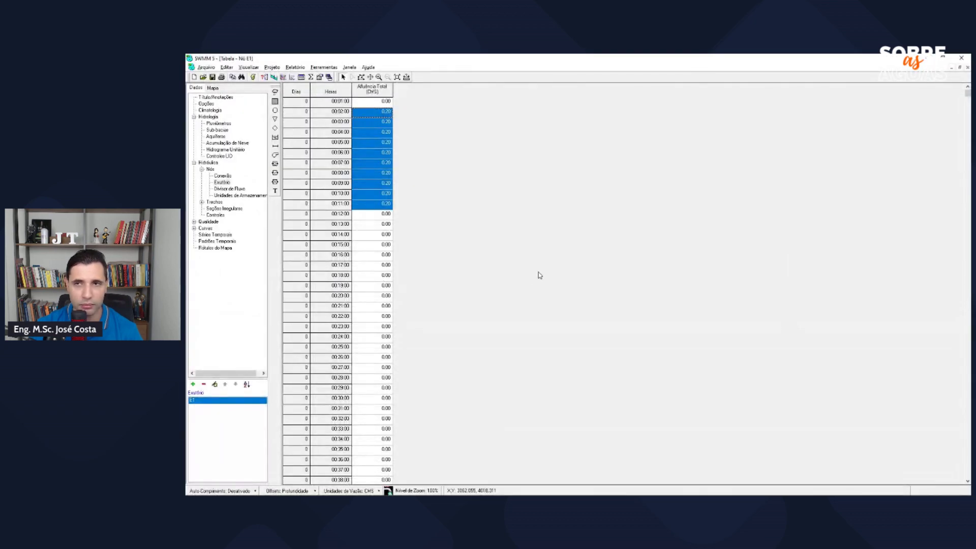
{"action": "left_click", "coordinate": [968, 68]}
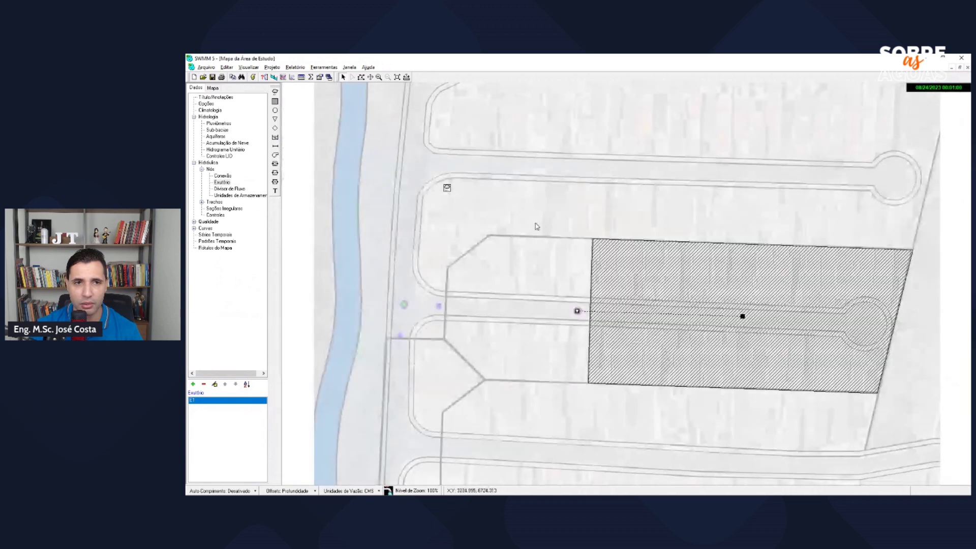
- Color the sub-basins on the SWMM map by Escoamento
{"action": "left_click", "coordinate": [213, 88]}
{"action": "left_click", "coordinate": [208, 115]}
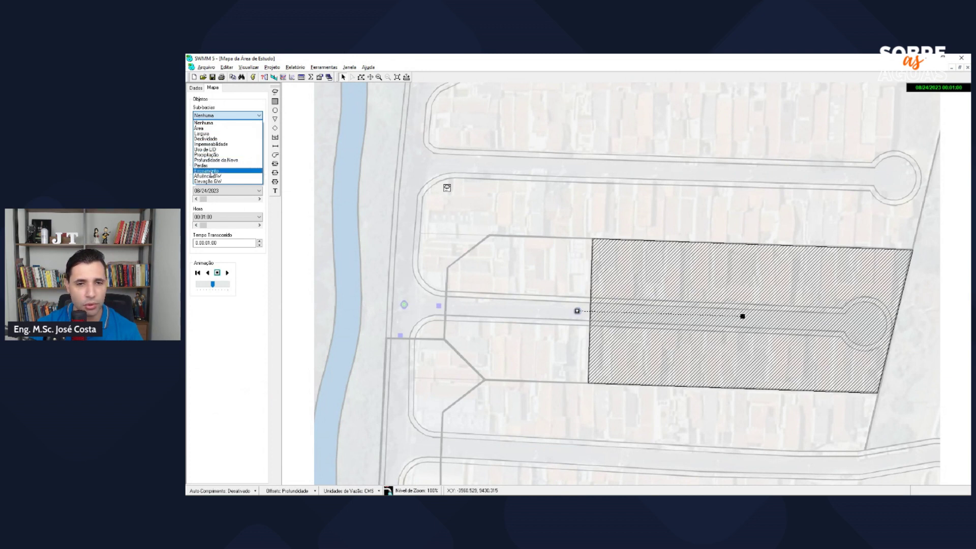
{"action": "left_click", "coordinate": [212, 171]}
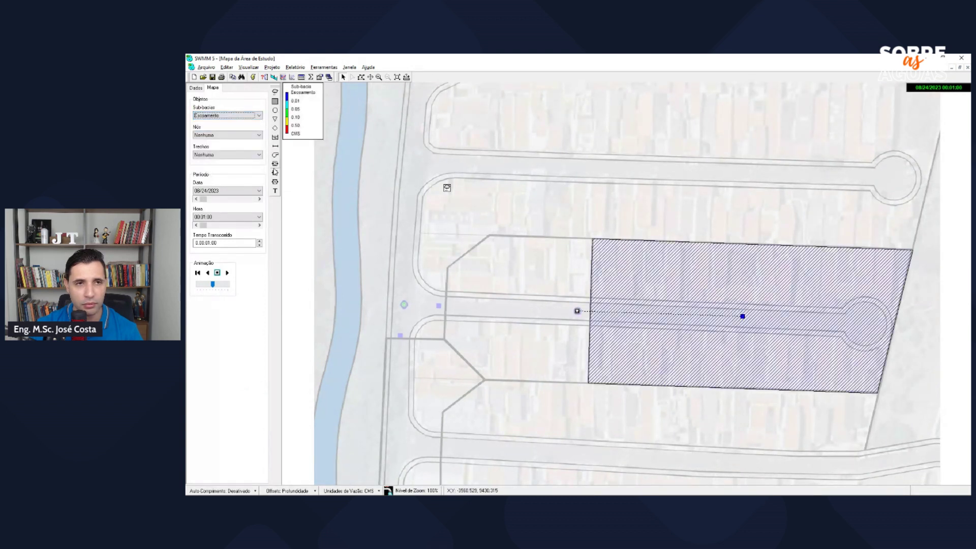
- Move the runoff legend just above sub-basin S1 and play the map animation up to 00:15:00
{"action": "left_click", "coordinate": [228, 274]}
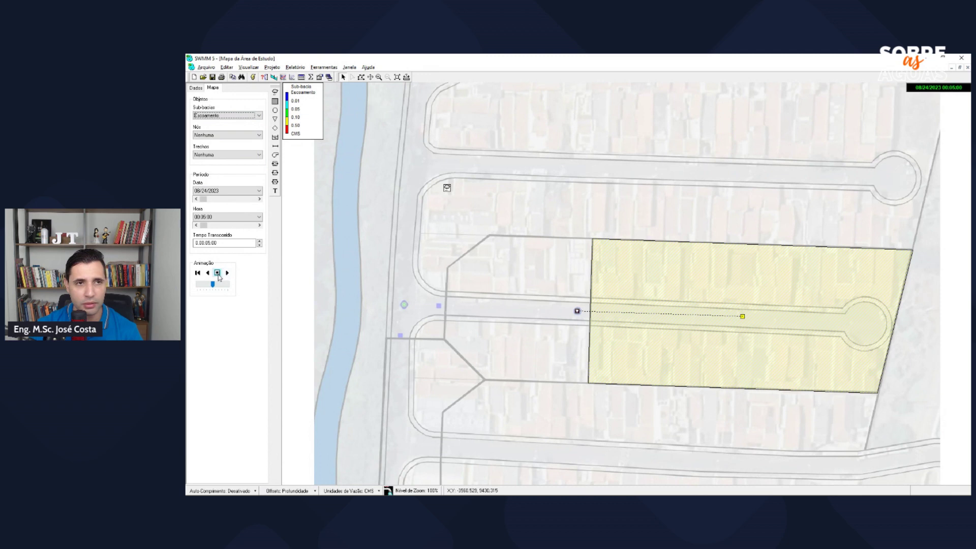
{"action": "left_click_drag", "start_coordinate": [311, 117], "coordinate": [641, 213]}
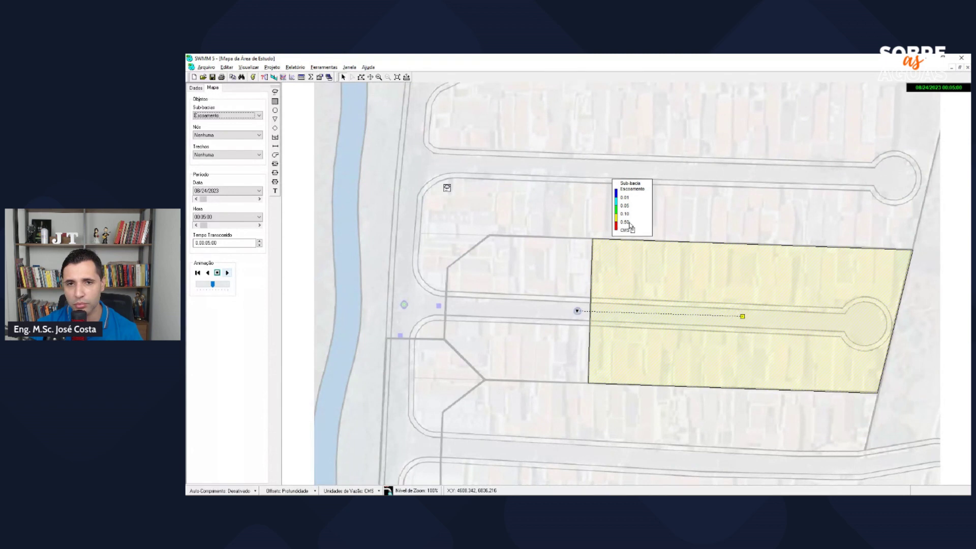
{"action": "mouse_move", "coordinate": [743, 317]}
{"action": "left_click", "coordinate": [228, 273]}
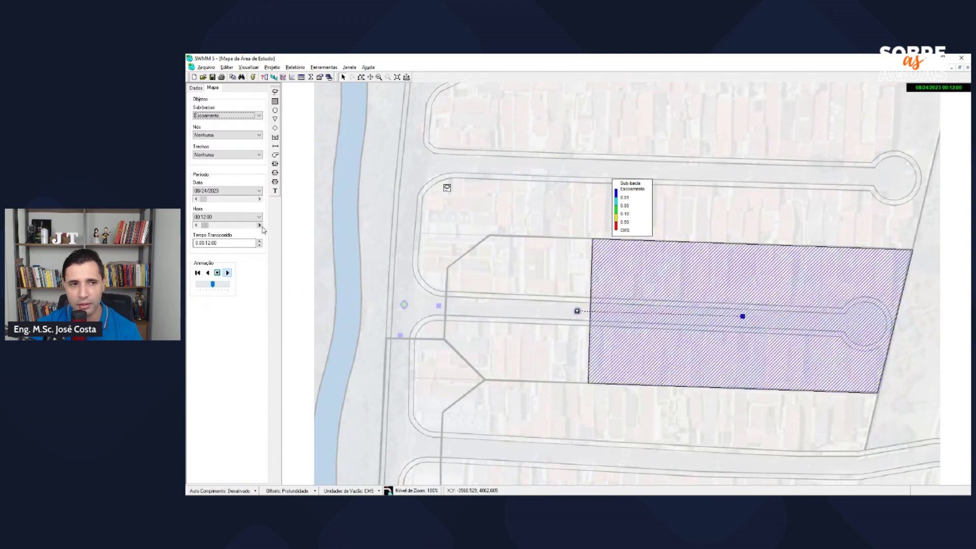
{"action": "left_click", "coordinate": [220, 273]}
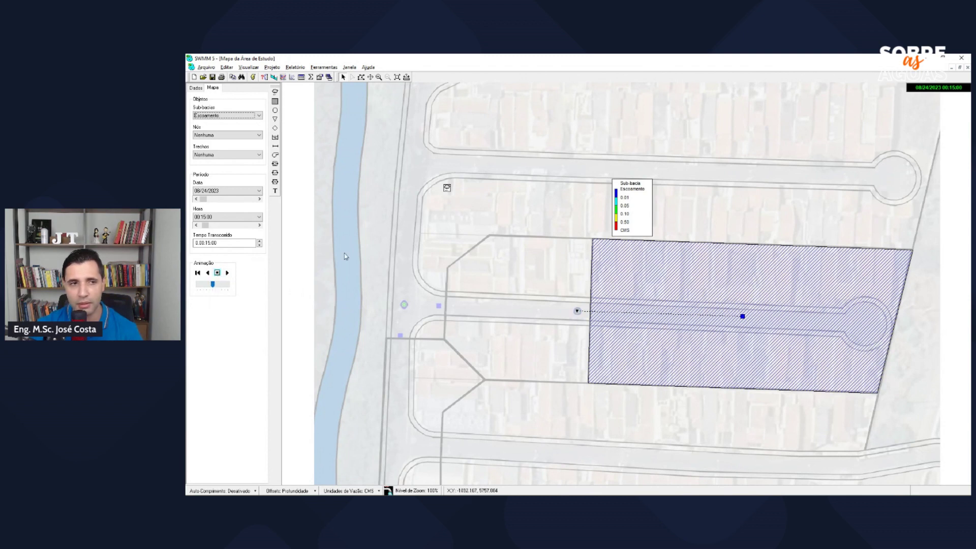
- Step the map's simulation time back to 00:01:00 to review the runoff at sub-basin S1
{"action": "left_click", "coordinate": [196, 225]}
{"action": "left_click", "coordinate": [197, 225]}
{"action": "left_click", "coordinate": [196, 225]}
{"action": "left_click", "coordinate": [196, 226]}
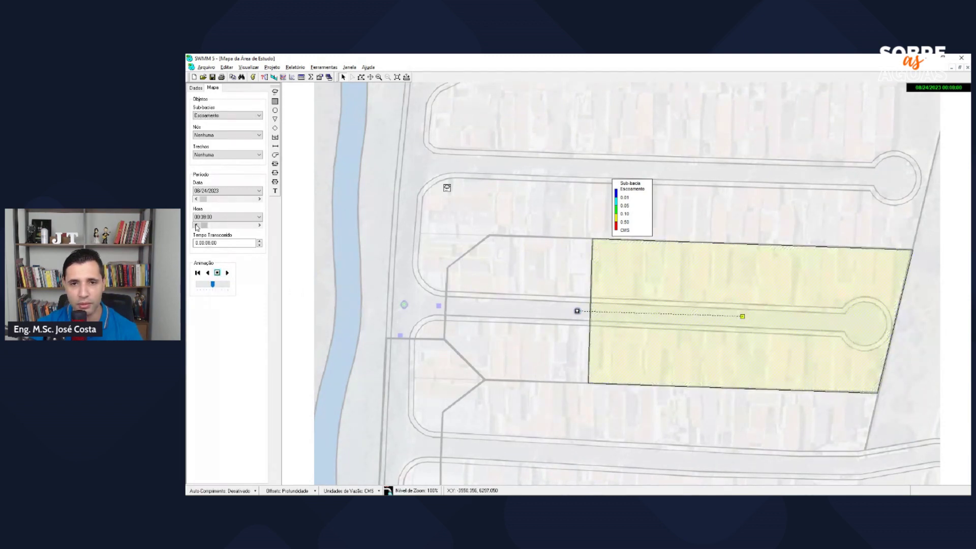
{"action": "left_click", "coordinate": [196, 225]}
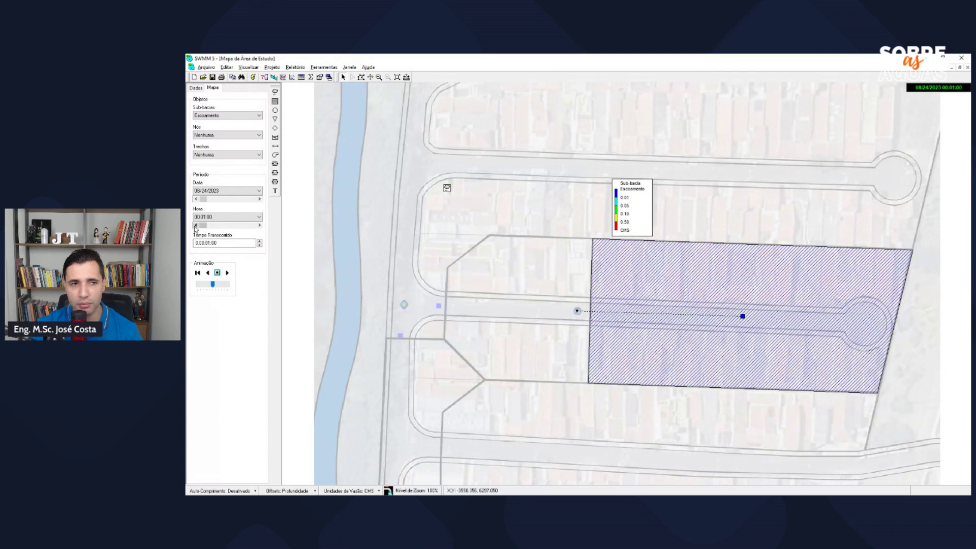
{"action": "left_click", "coordinate": [584, 315]}
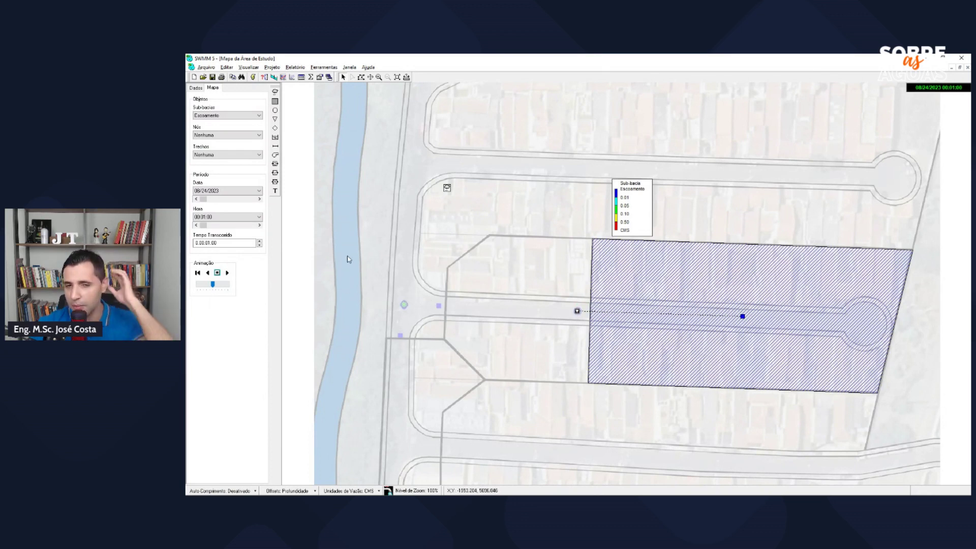
- Reopen sub-basin S1's properties and review its slope, % Impermeável, Manning n, depression storage and % A. imp s/ arm. values
{"action": "double_click", "coordinate": [743, 317]}
{"action": "left_click", "coordinate": [512, 258]}
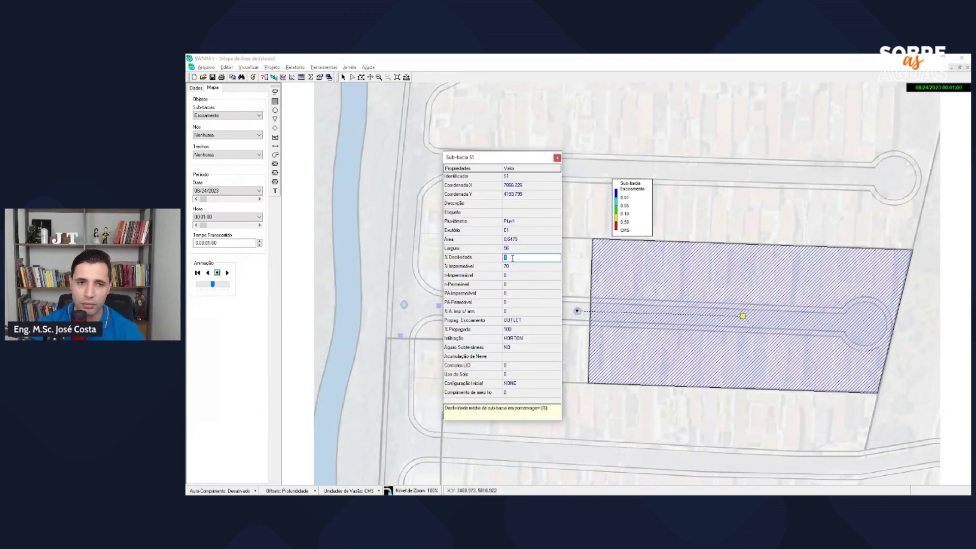
{"action": "type", "text": "1"}
{"action": "left_click", "coordinate": [512, 266]}
{"action": "left_click", "coordinate": [513, 275]}
{"action": "left_click", "coordinate": [513, 284]}
{"action": "left_click", "coordinate": [512, 293]}
{"action": "left_click", "coordinate": [511, 303]}
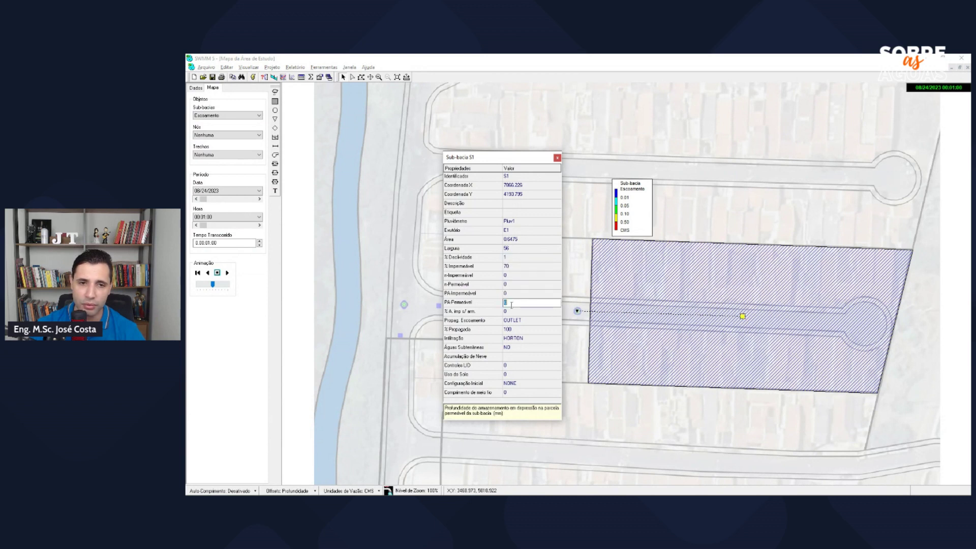
{"action": "left_click", "coordinate": [511, 311]}
{"action": "left_click", "coordinate": [512, 293]}
{"action": "left_click", "coordinate": [513, 284]}
{"action": "left_click", "coordinate": [518, 275]}
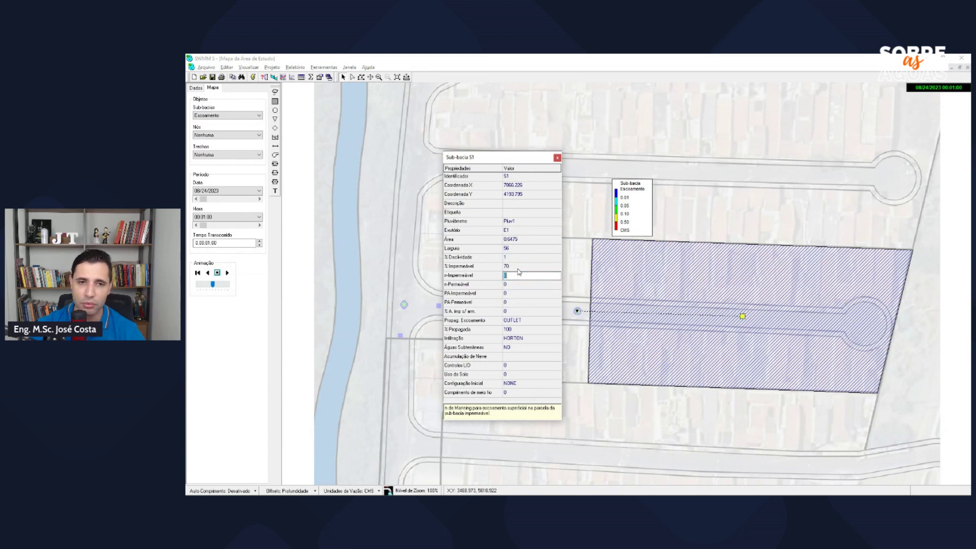
- Switch to Excel and select the rational-method flow Q row A73:C73 for review
{"action": "key", "text": "alt+Tab"}
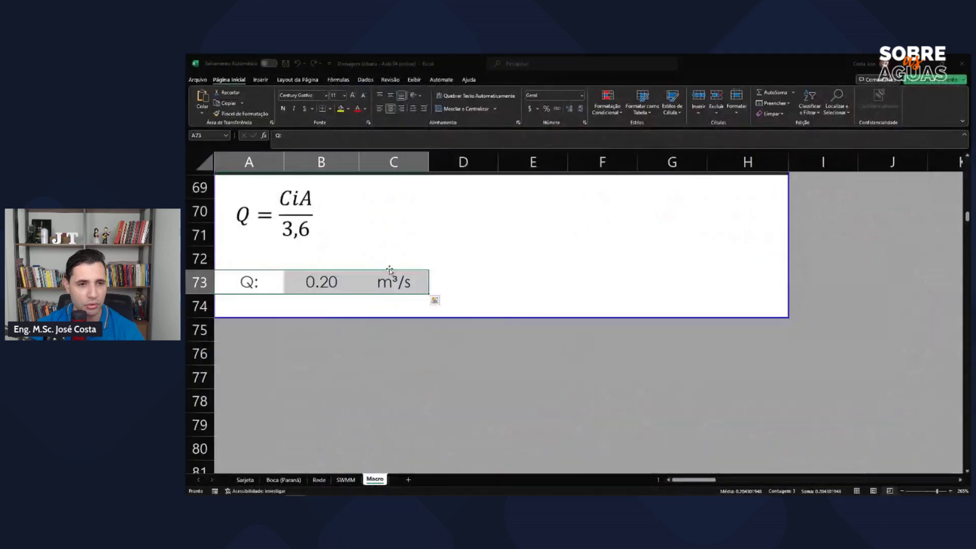
{"action": "left_click_drag", "start_coordinate": [267, 276], "coordinate": [386, 277]}
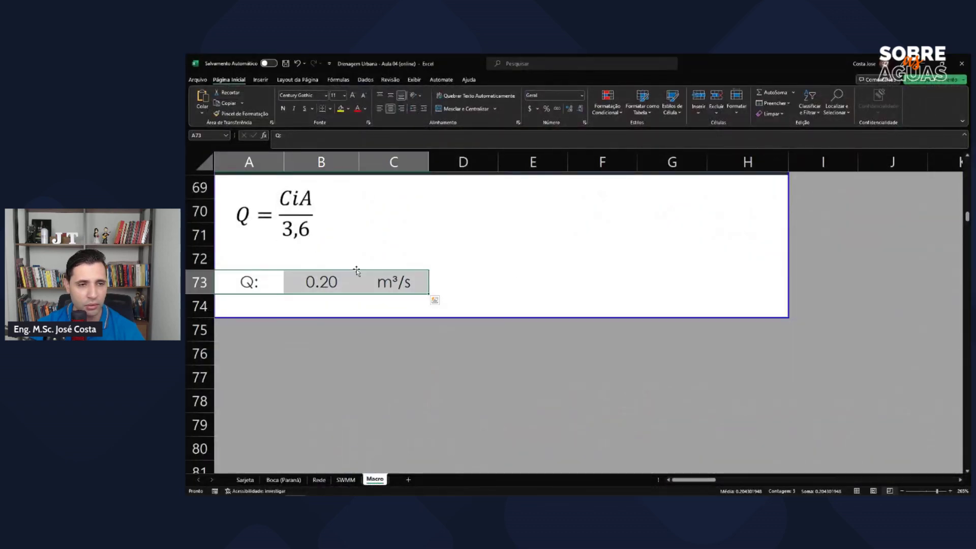